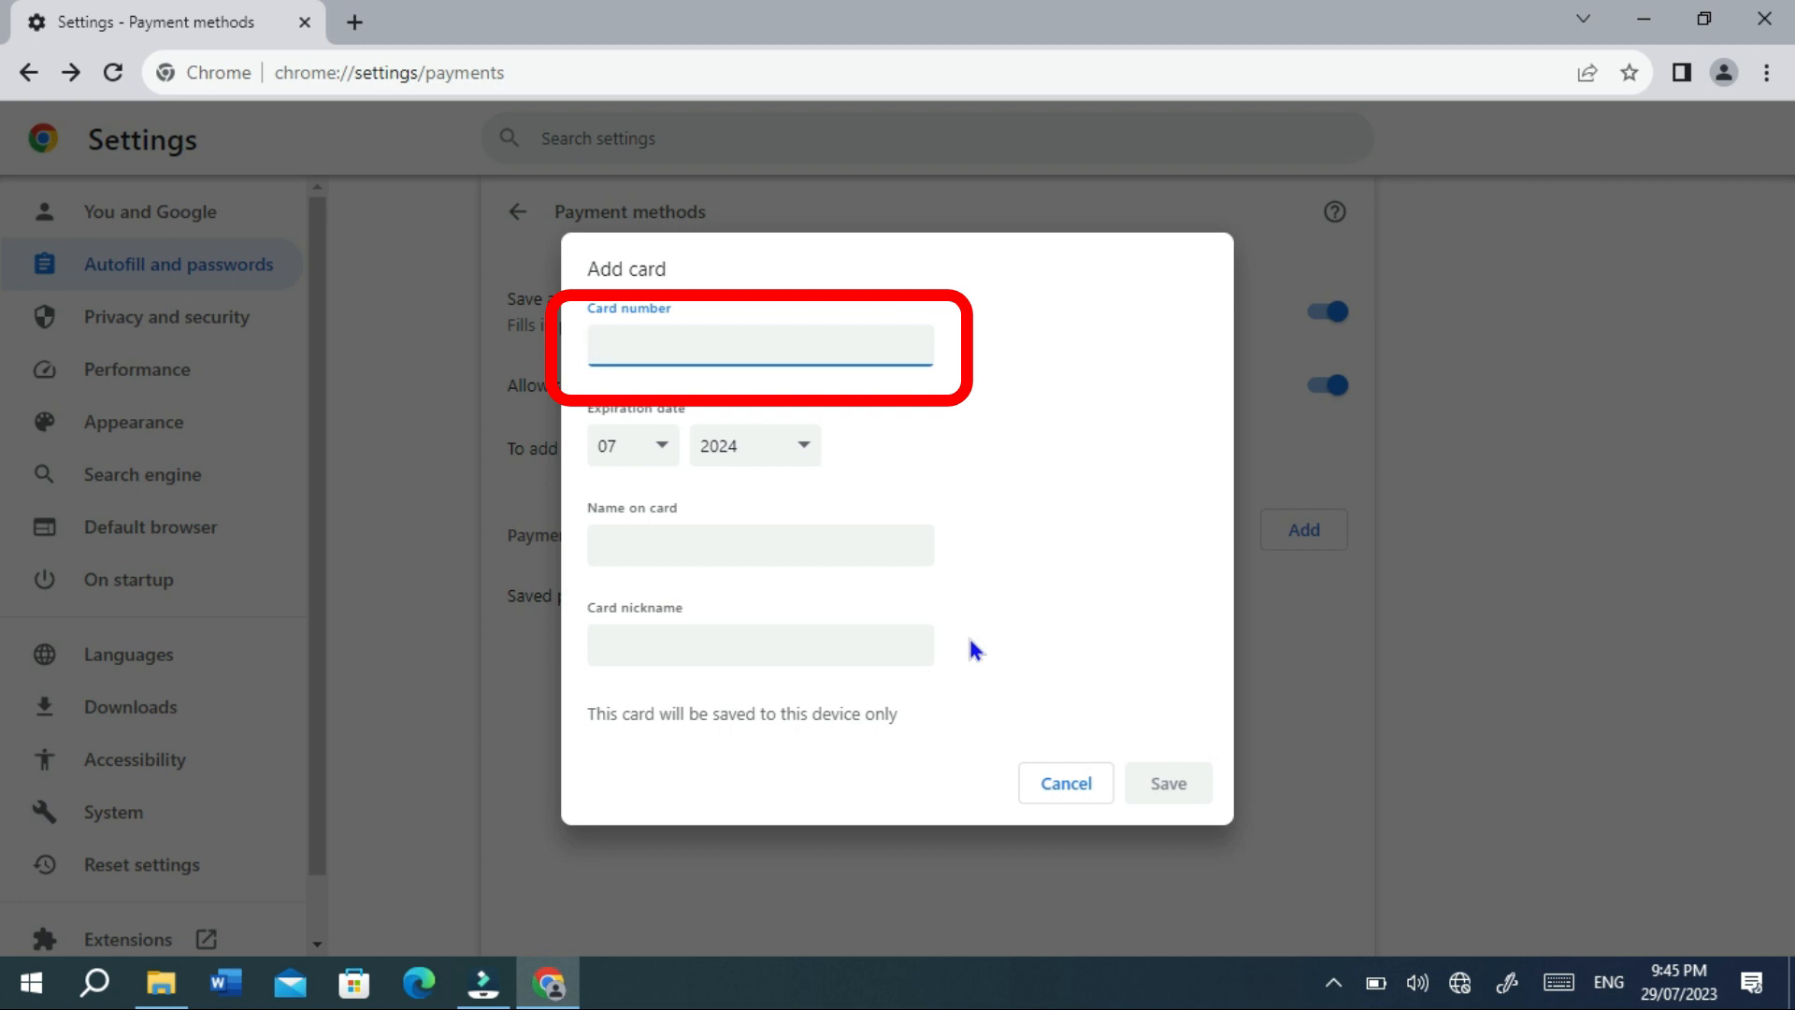
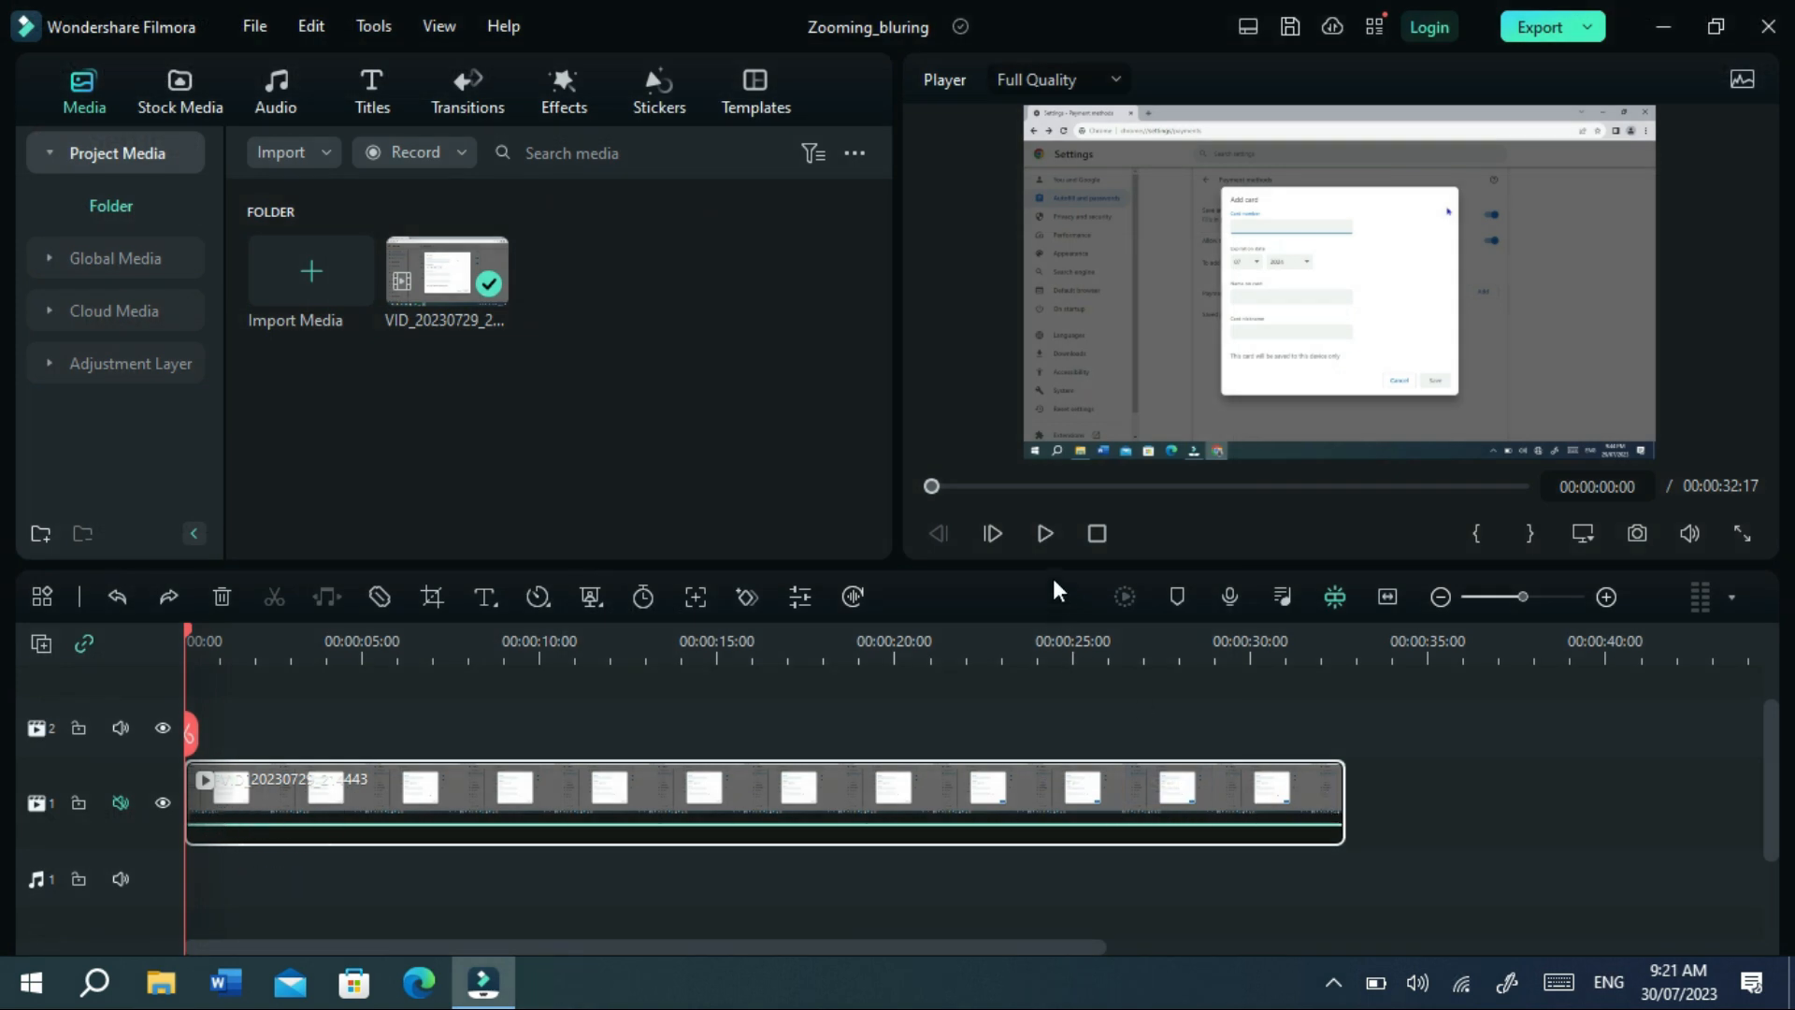
Split the recording clip at about 00:00:09:23 and return the playhead to the start.
left_click(1052, 530)
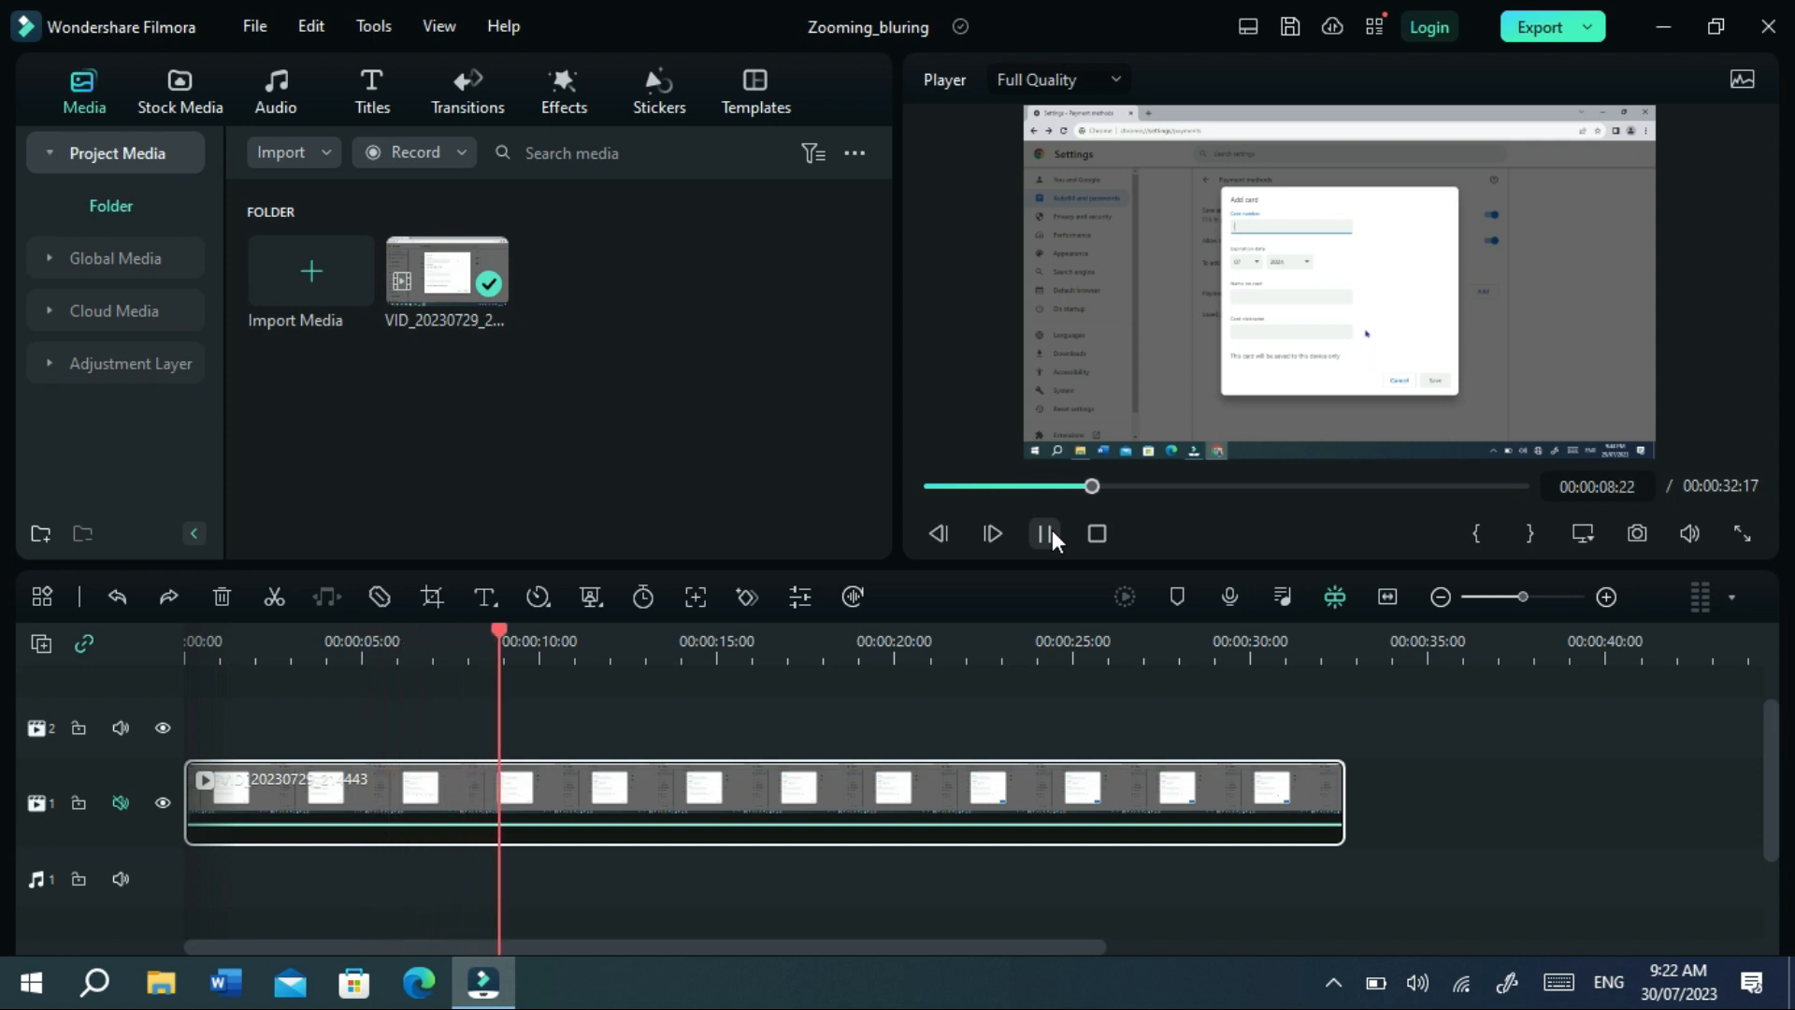
left_click(1045, 533)
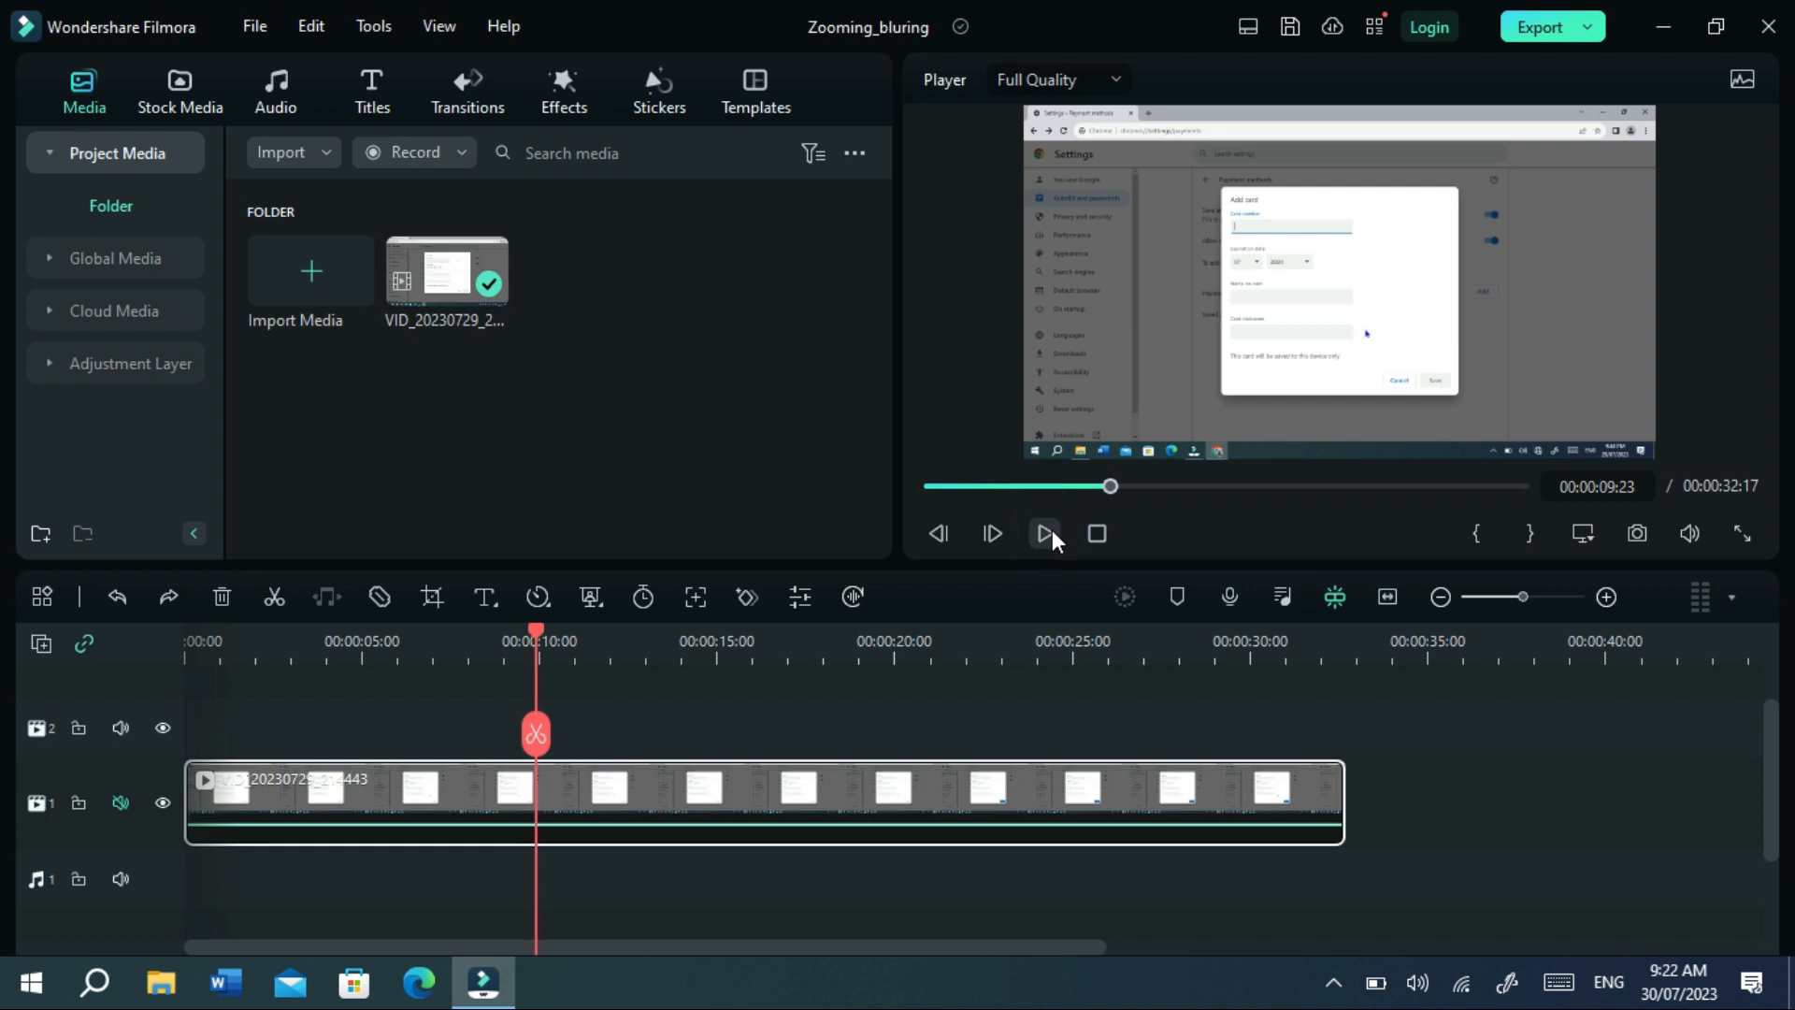
left_click(537, 732)
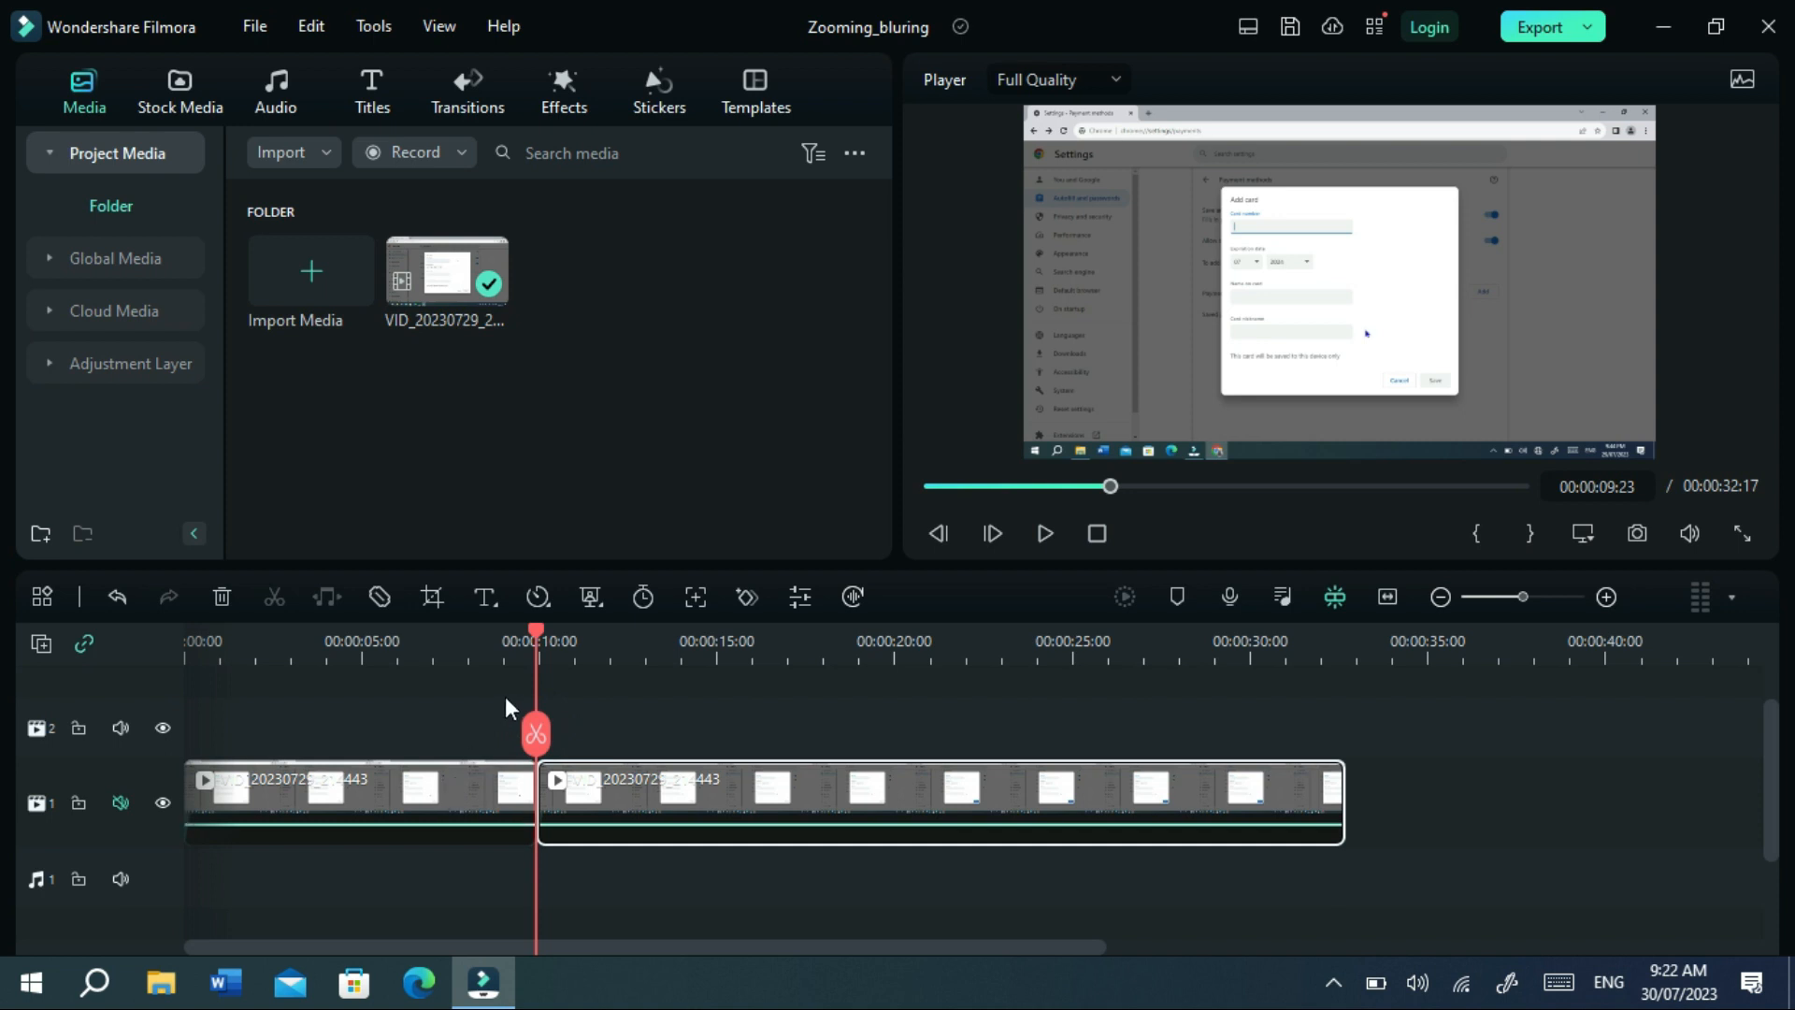
left_click_drag(535, 630, 138, 659)
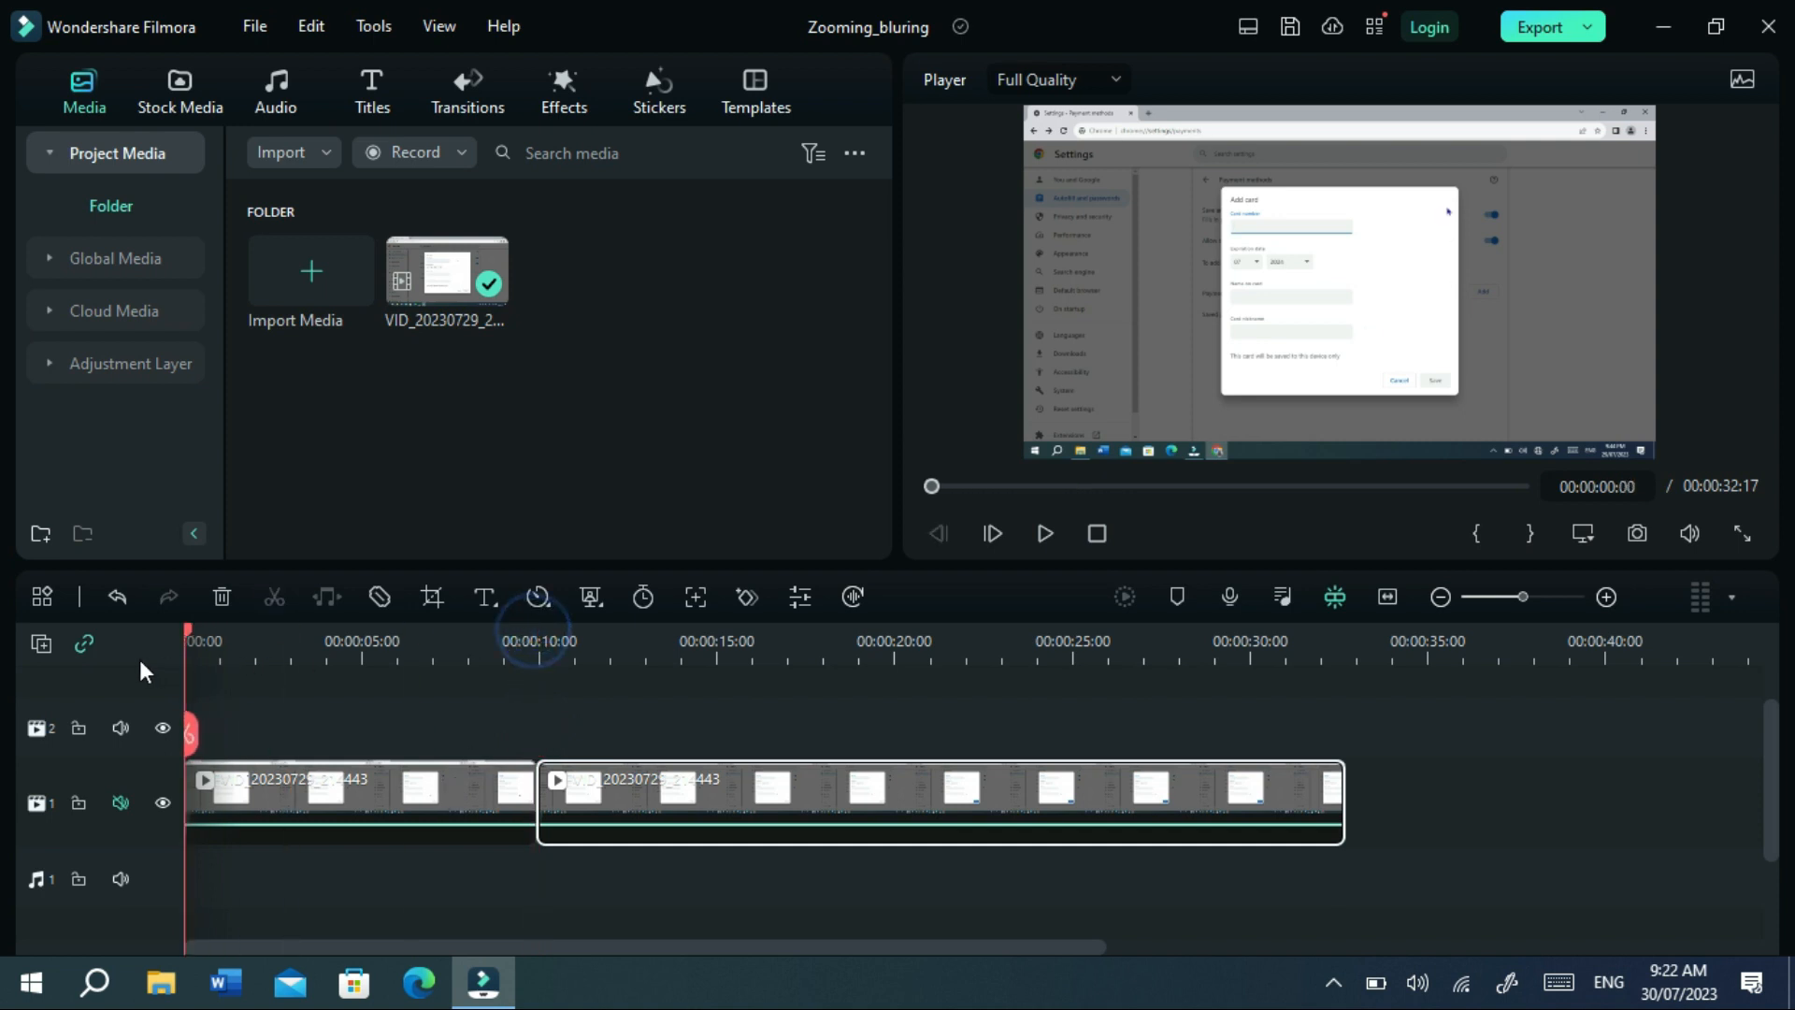
Enable Motion Tracking on the first clip, size the box over the dialog's top-right, and run tracking.
left_click(346, 787)
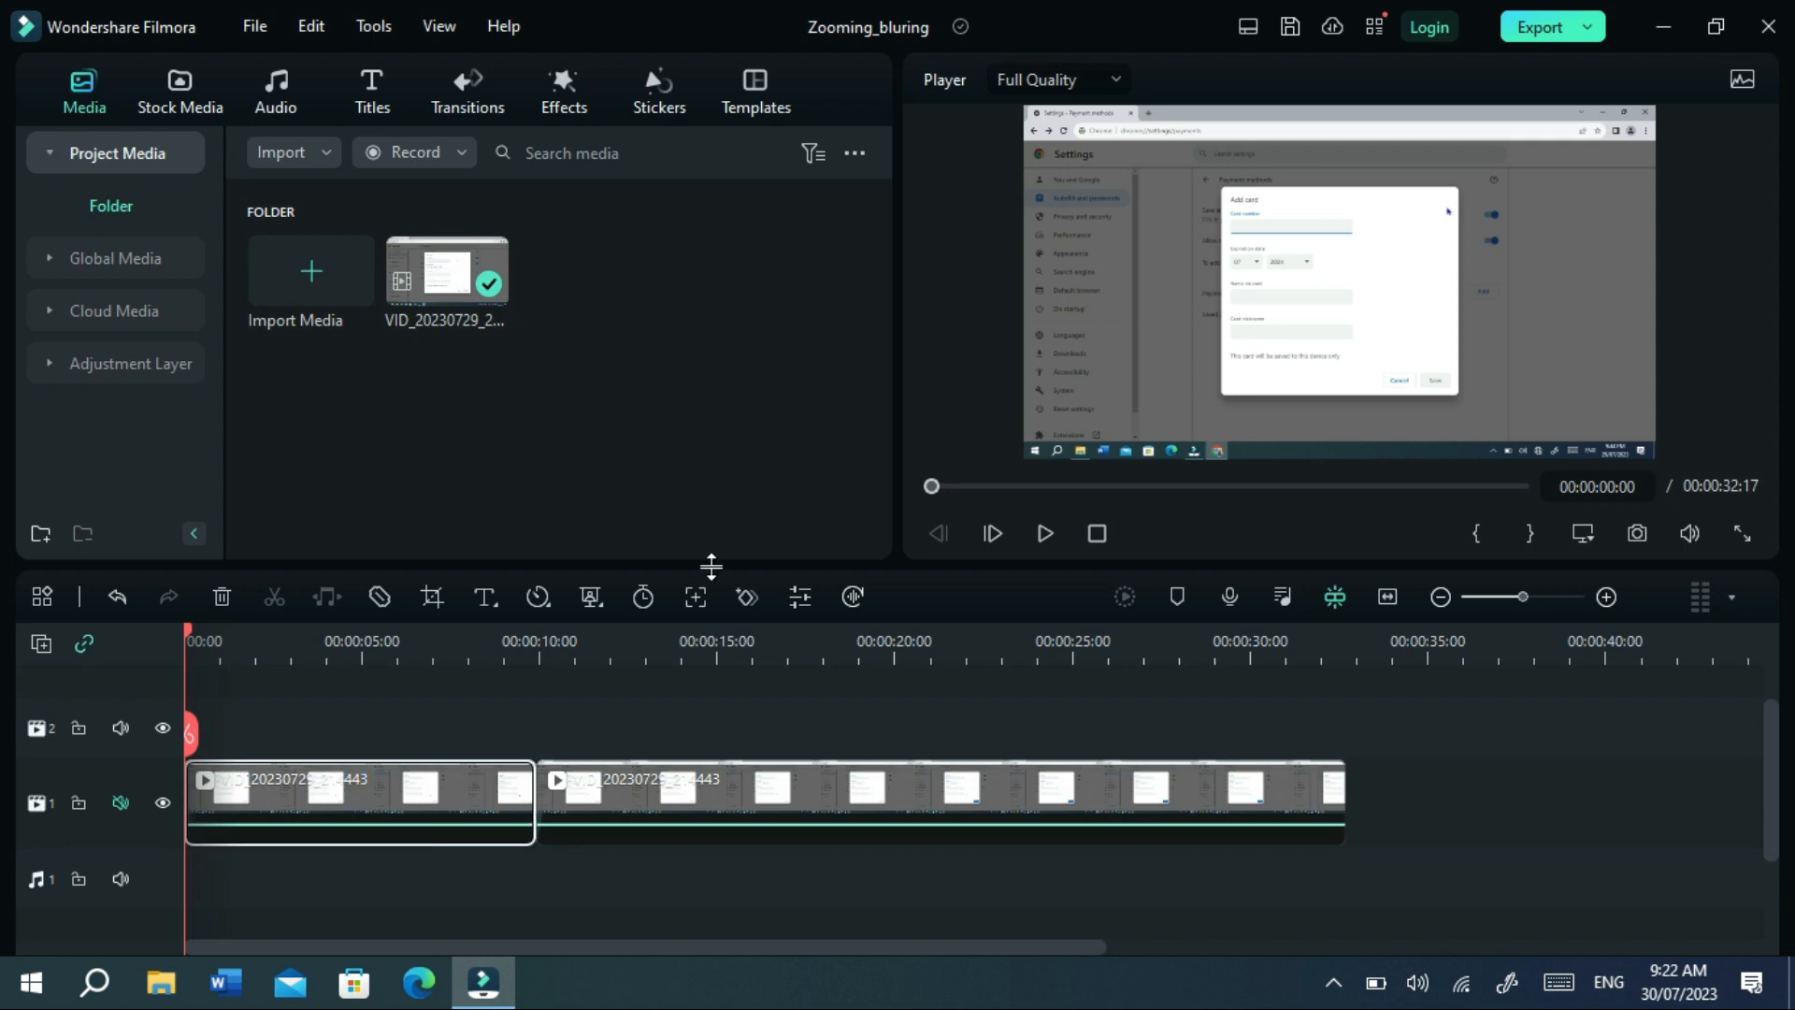
left_click(800, 598)
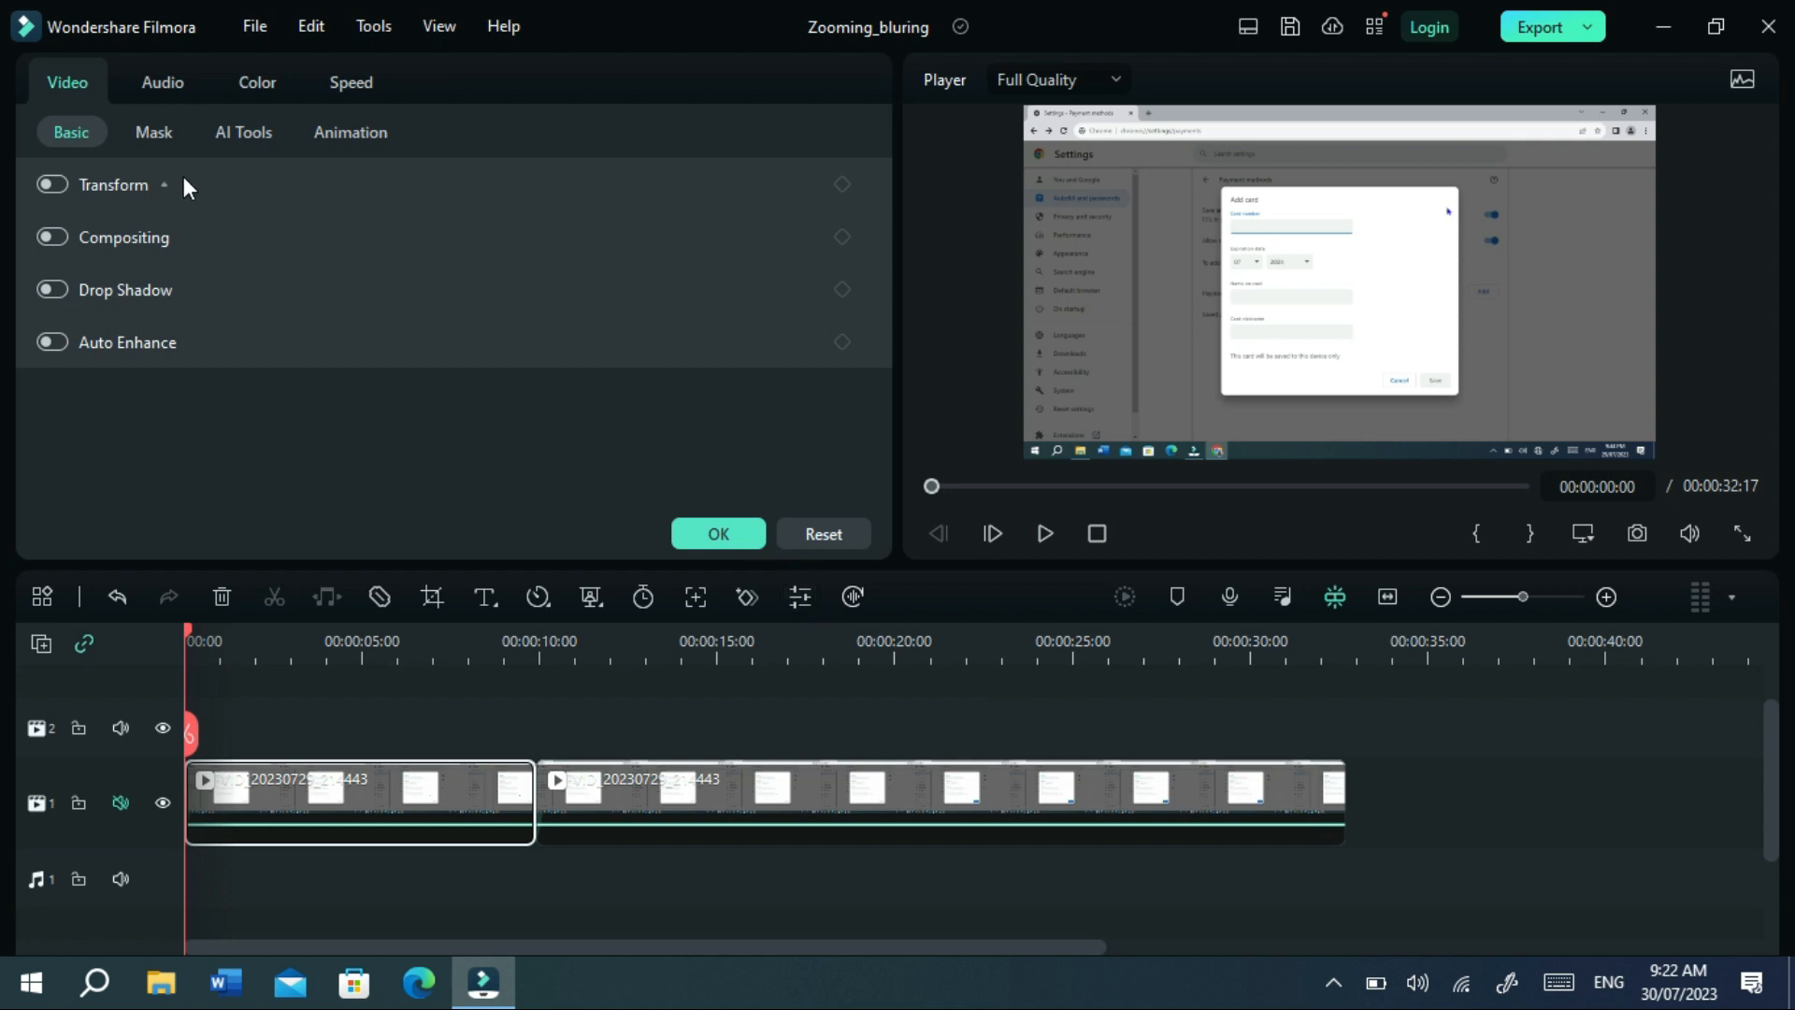
left_click(233, 138)
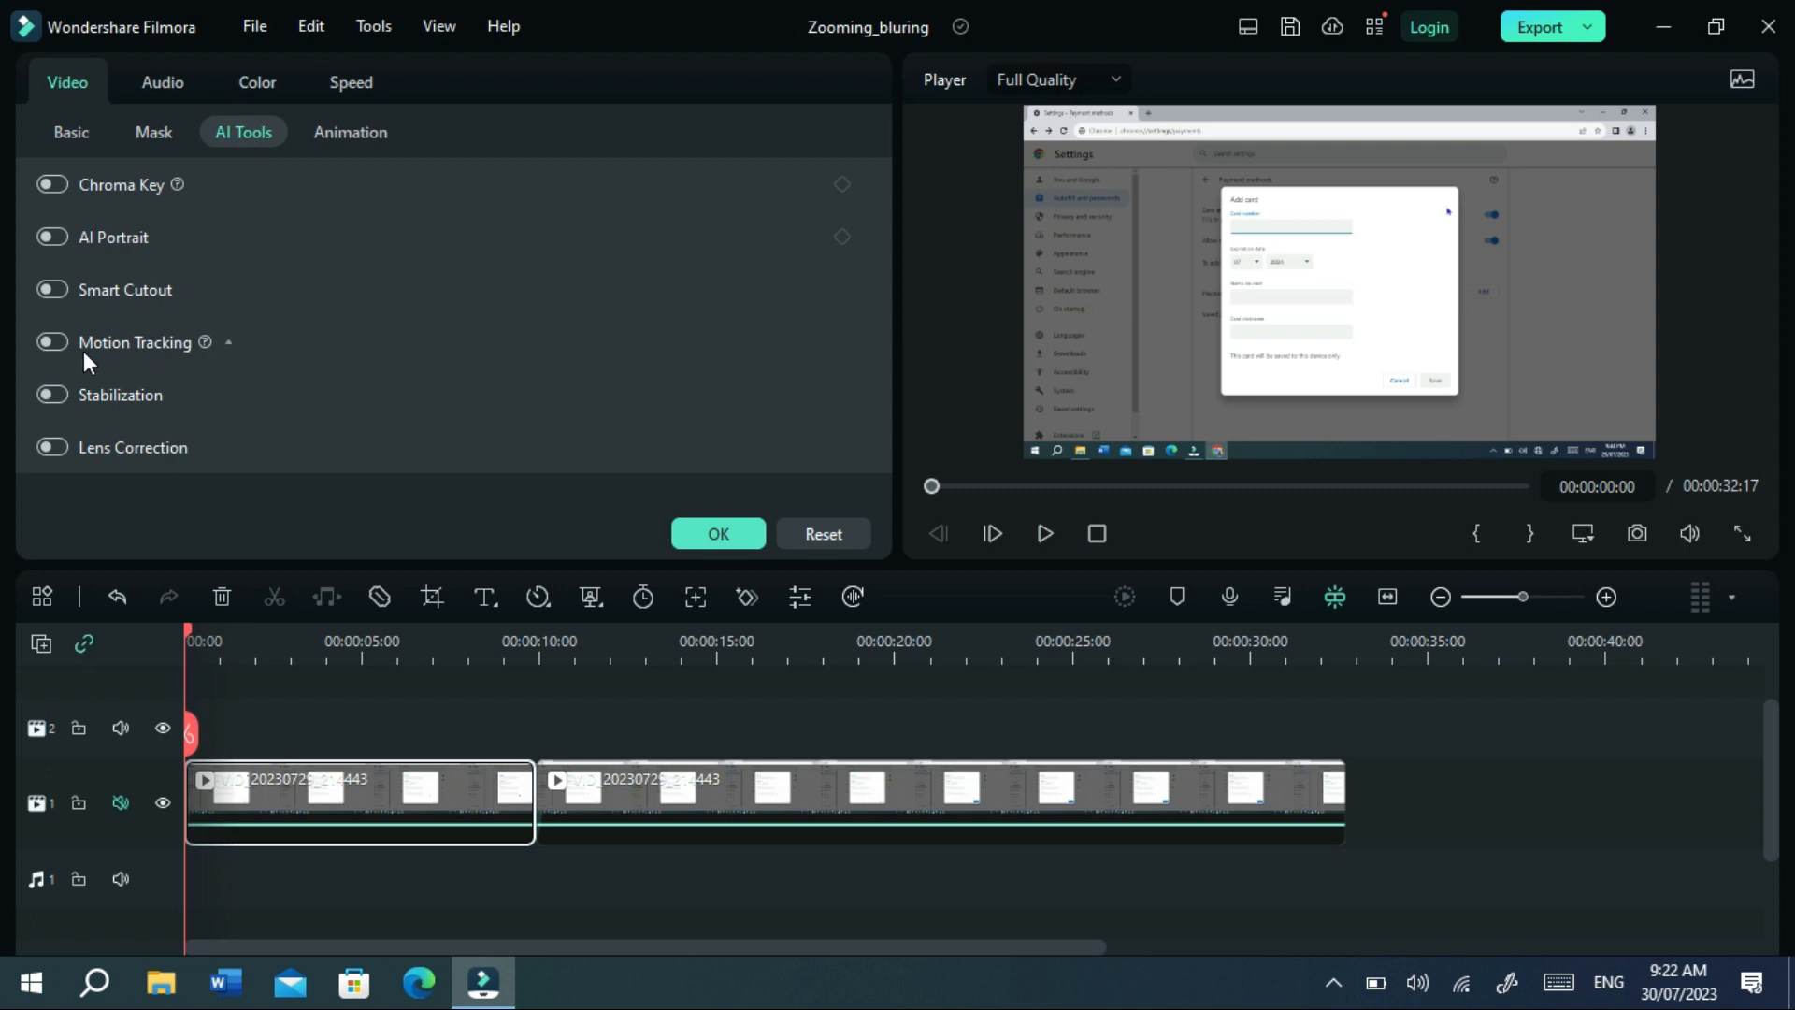
left_click(53, 342)
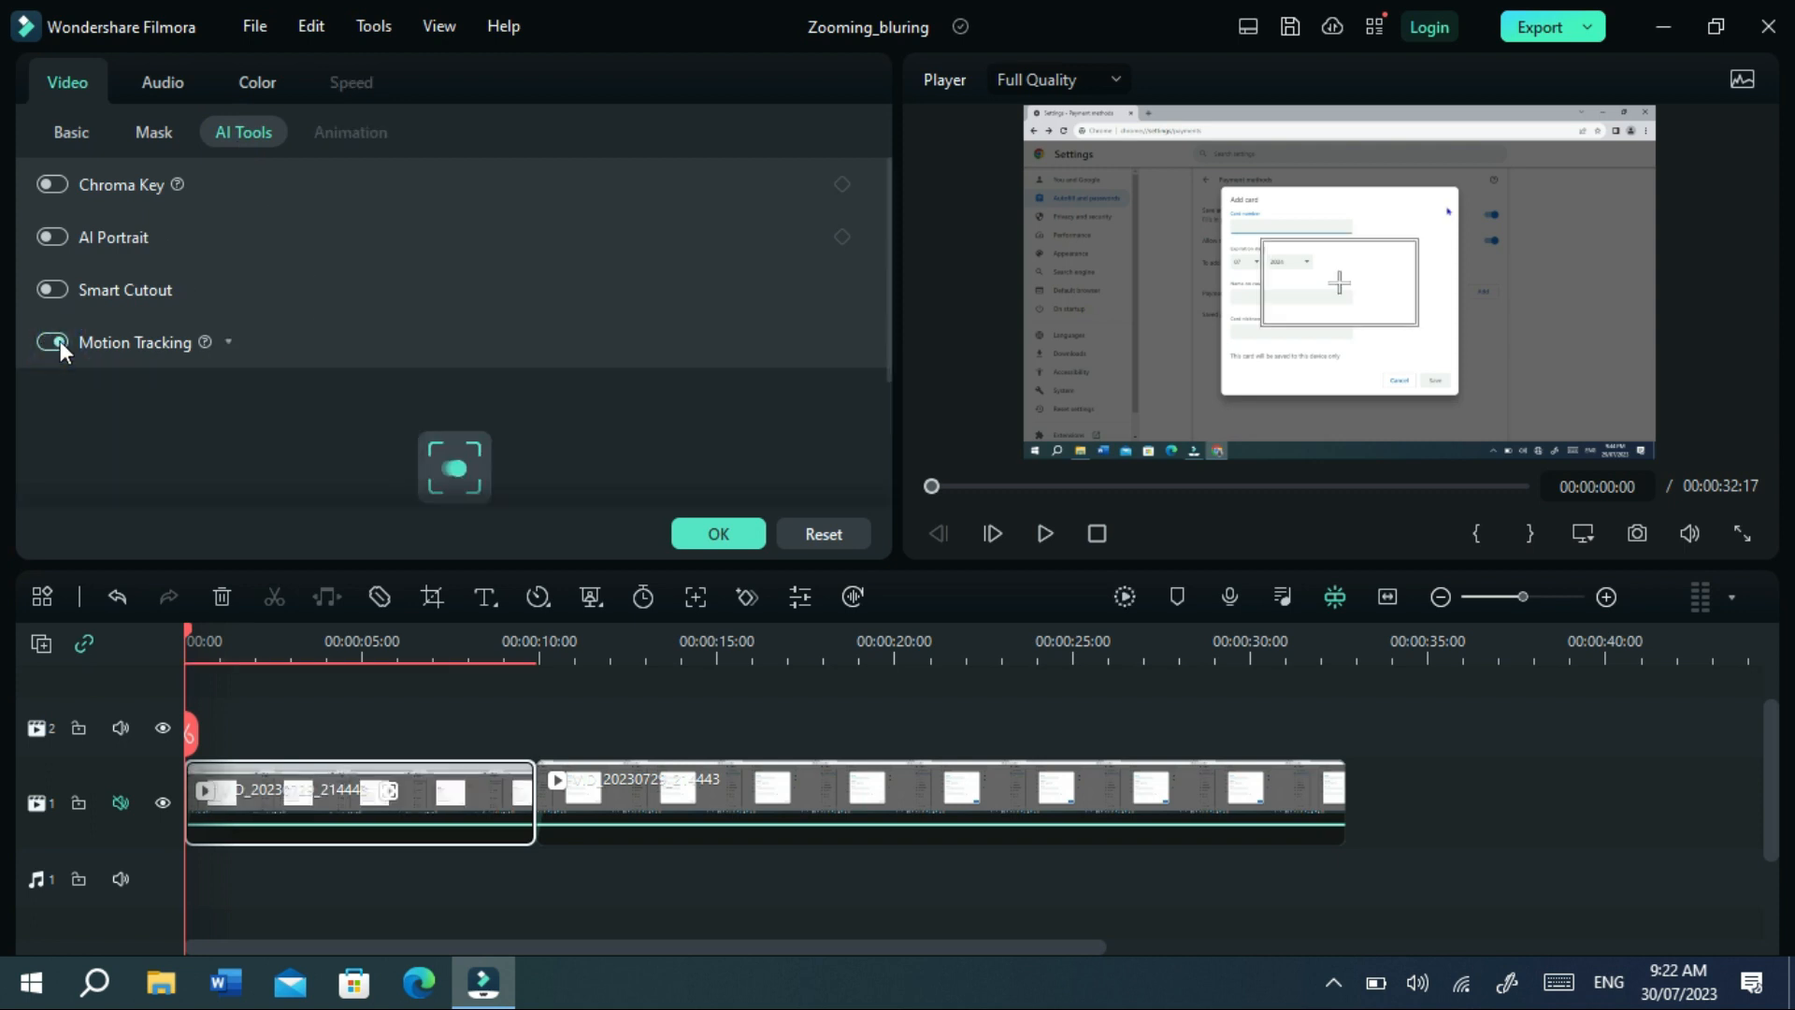
left_click_drag(1372, 262, 1448, 210)
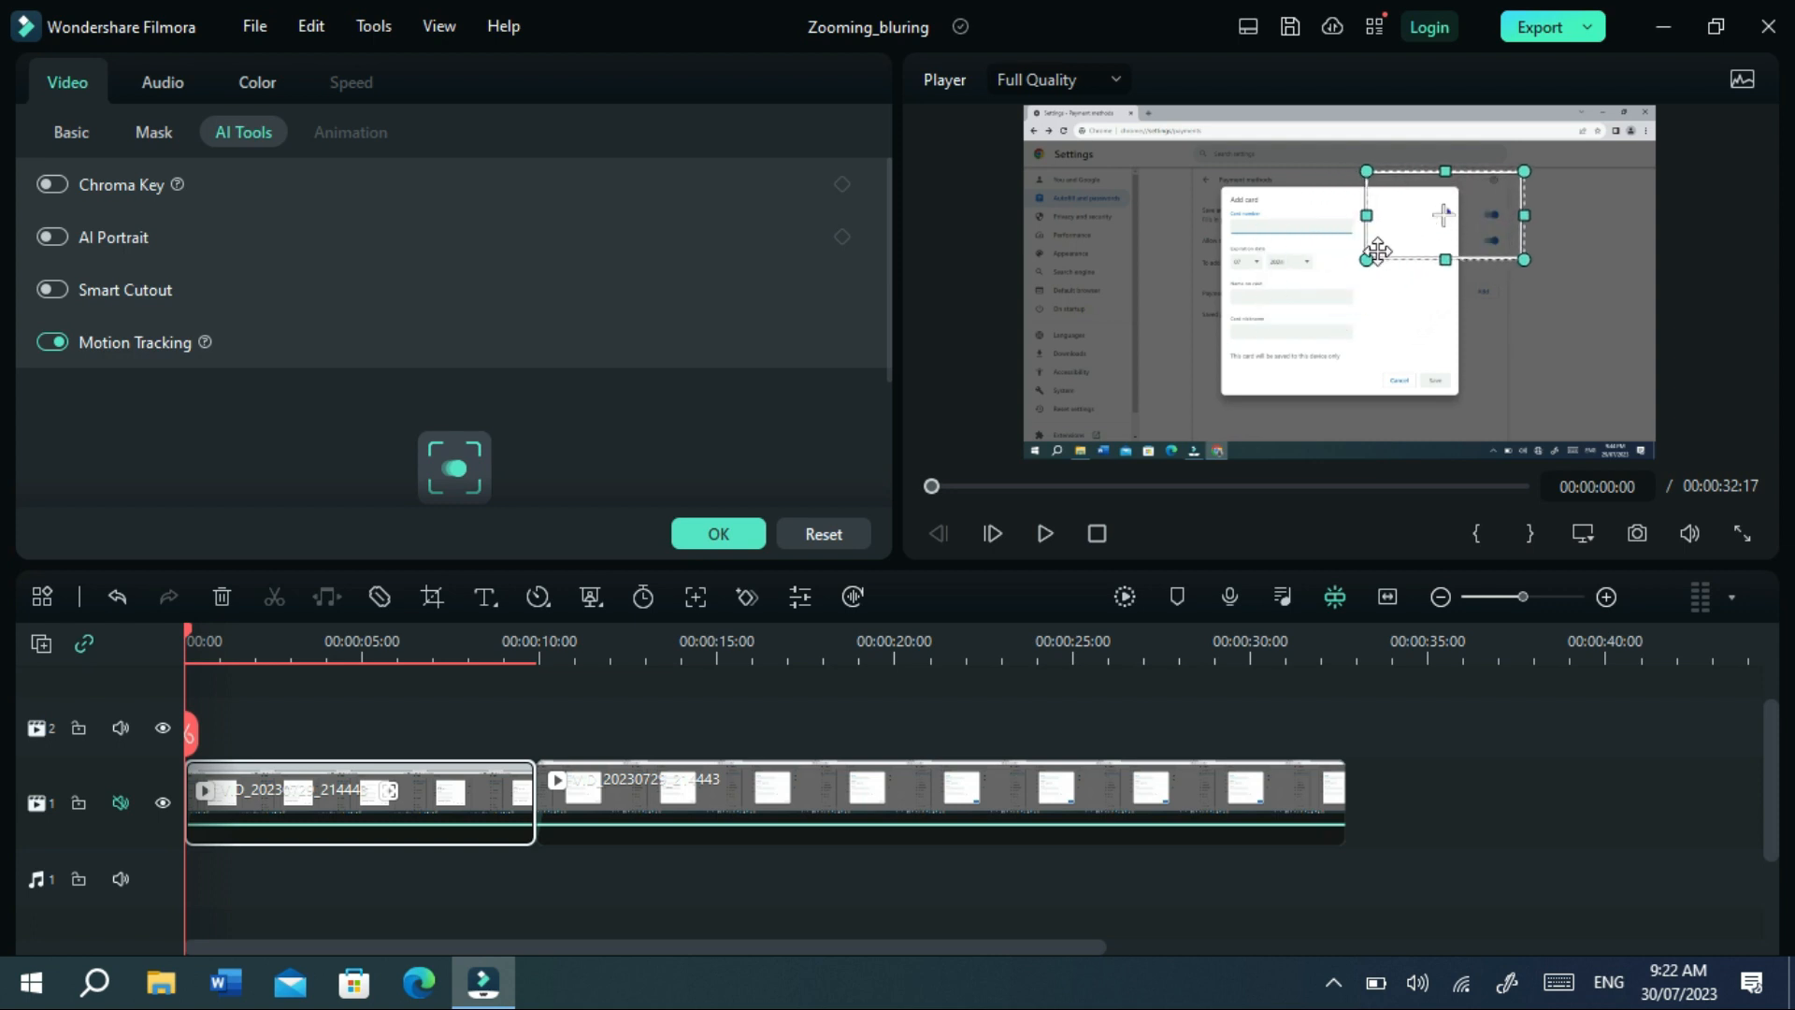
left_click_drag(1366, 259, 1422, 228)
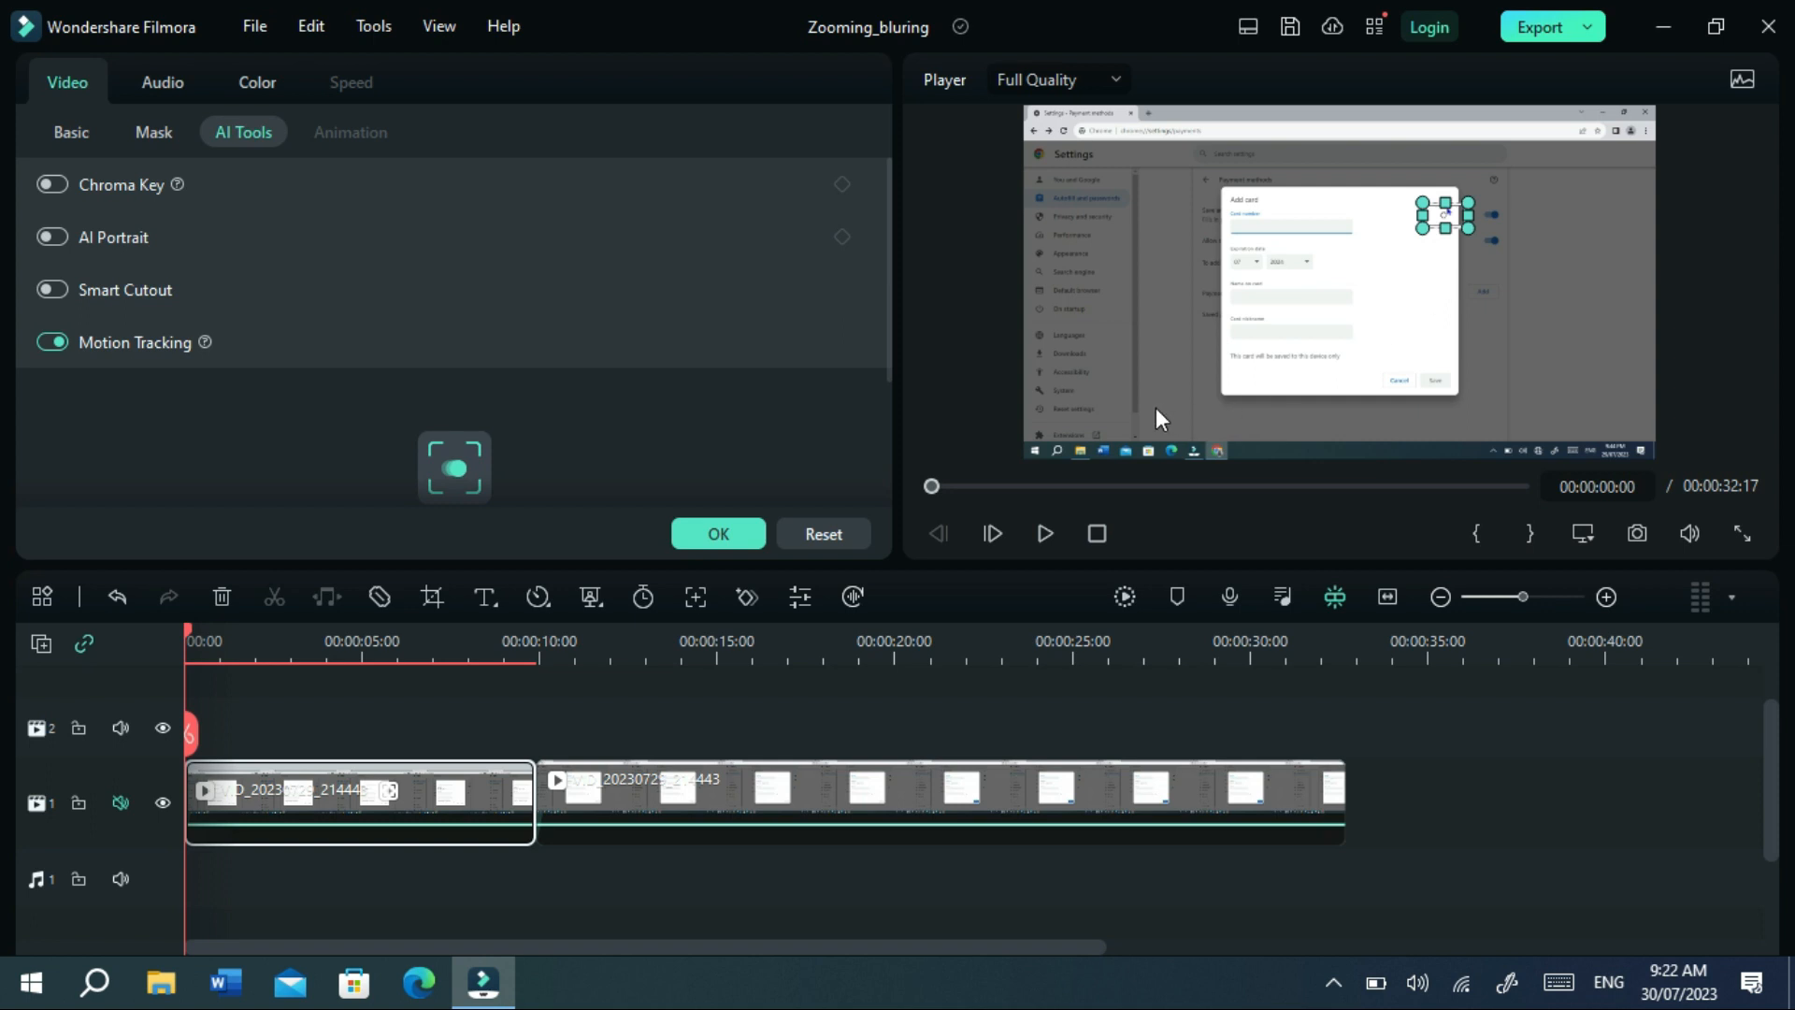
left_click_drag(885, 356, 887, 432)
left_click(445, 341)
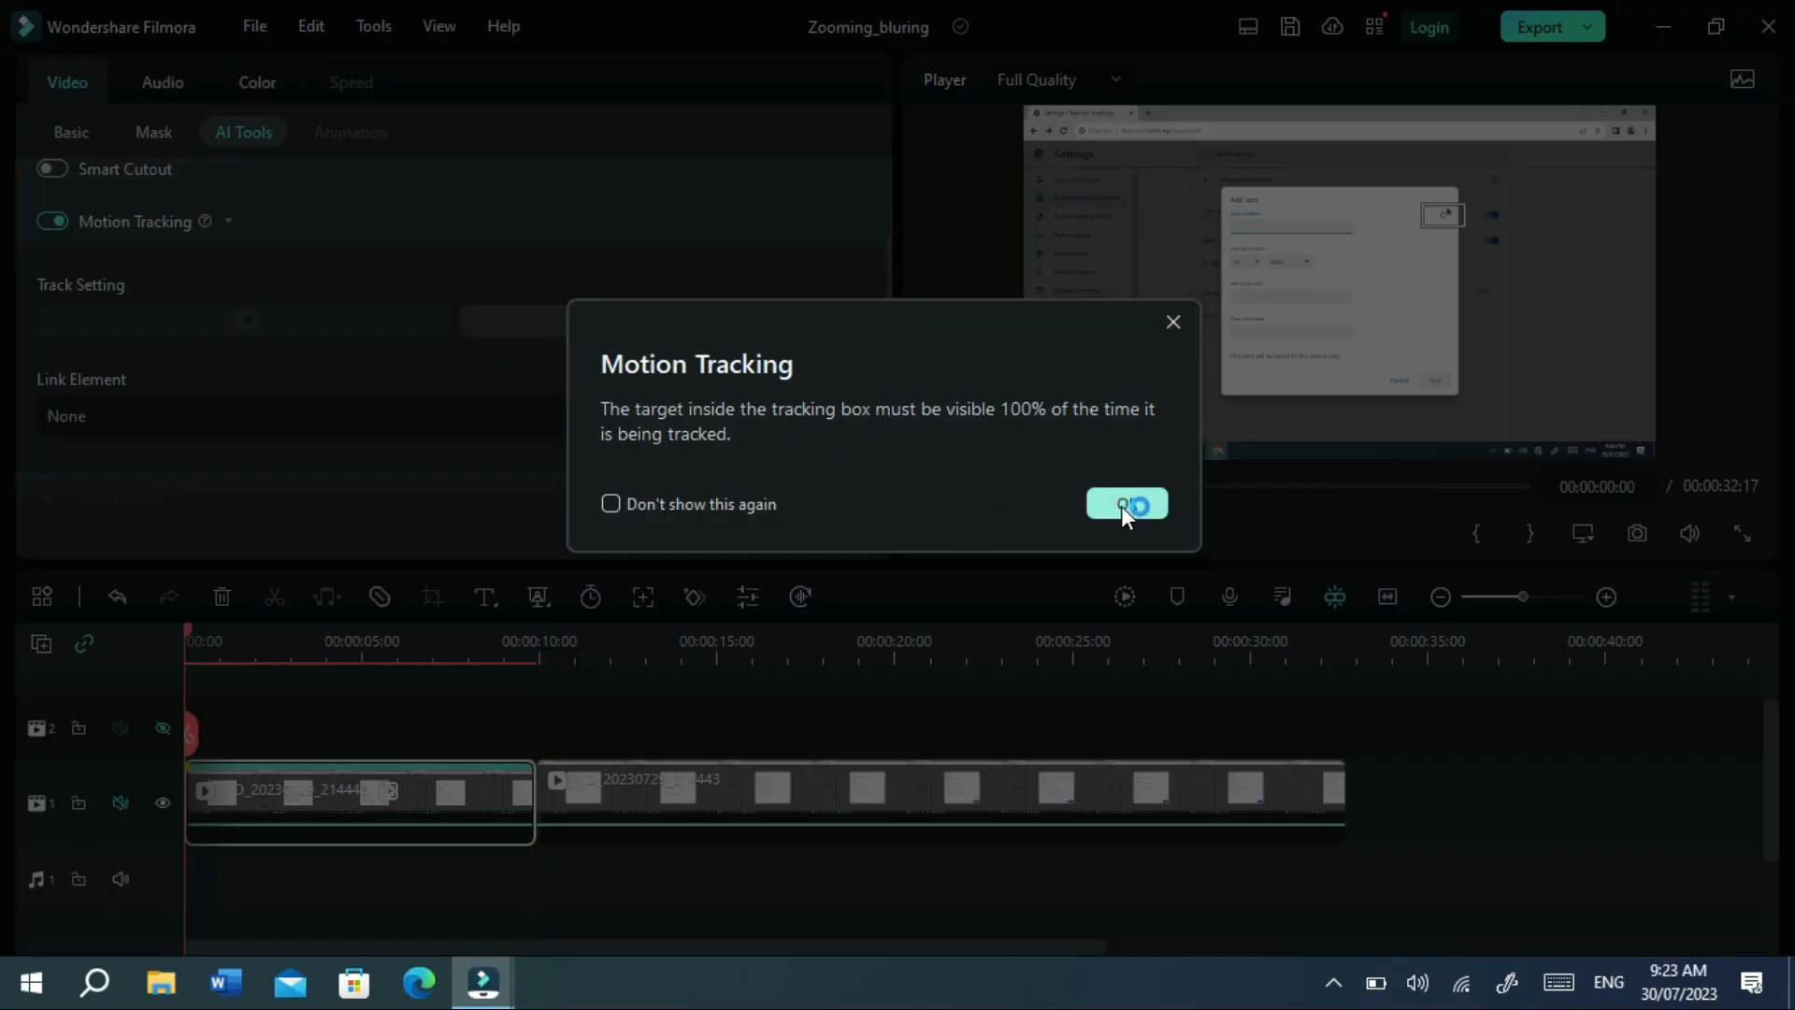
Dismiss the tracking tip and link an 'Add a mosaic' element to the motion track.
left_click(1144, 503)
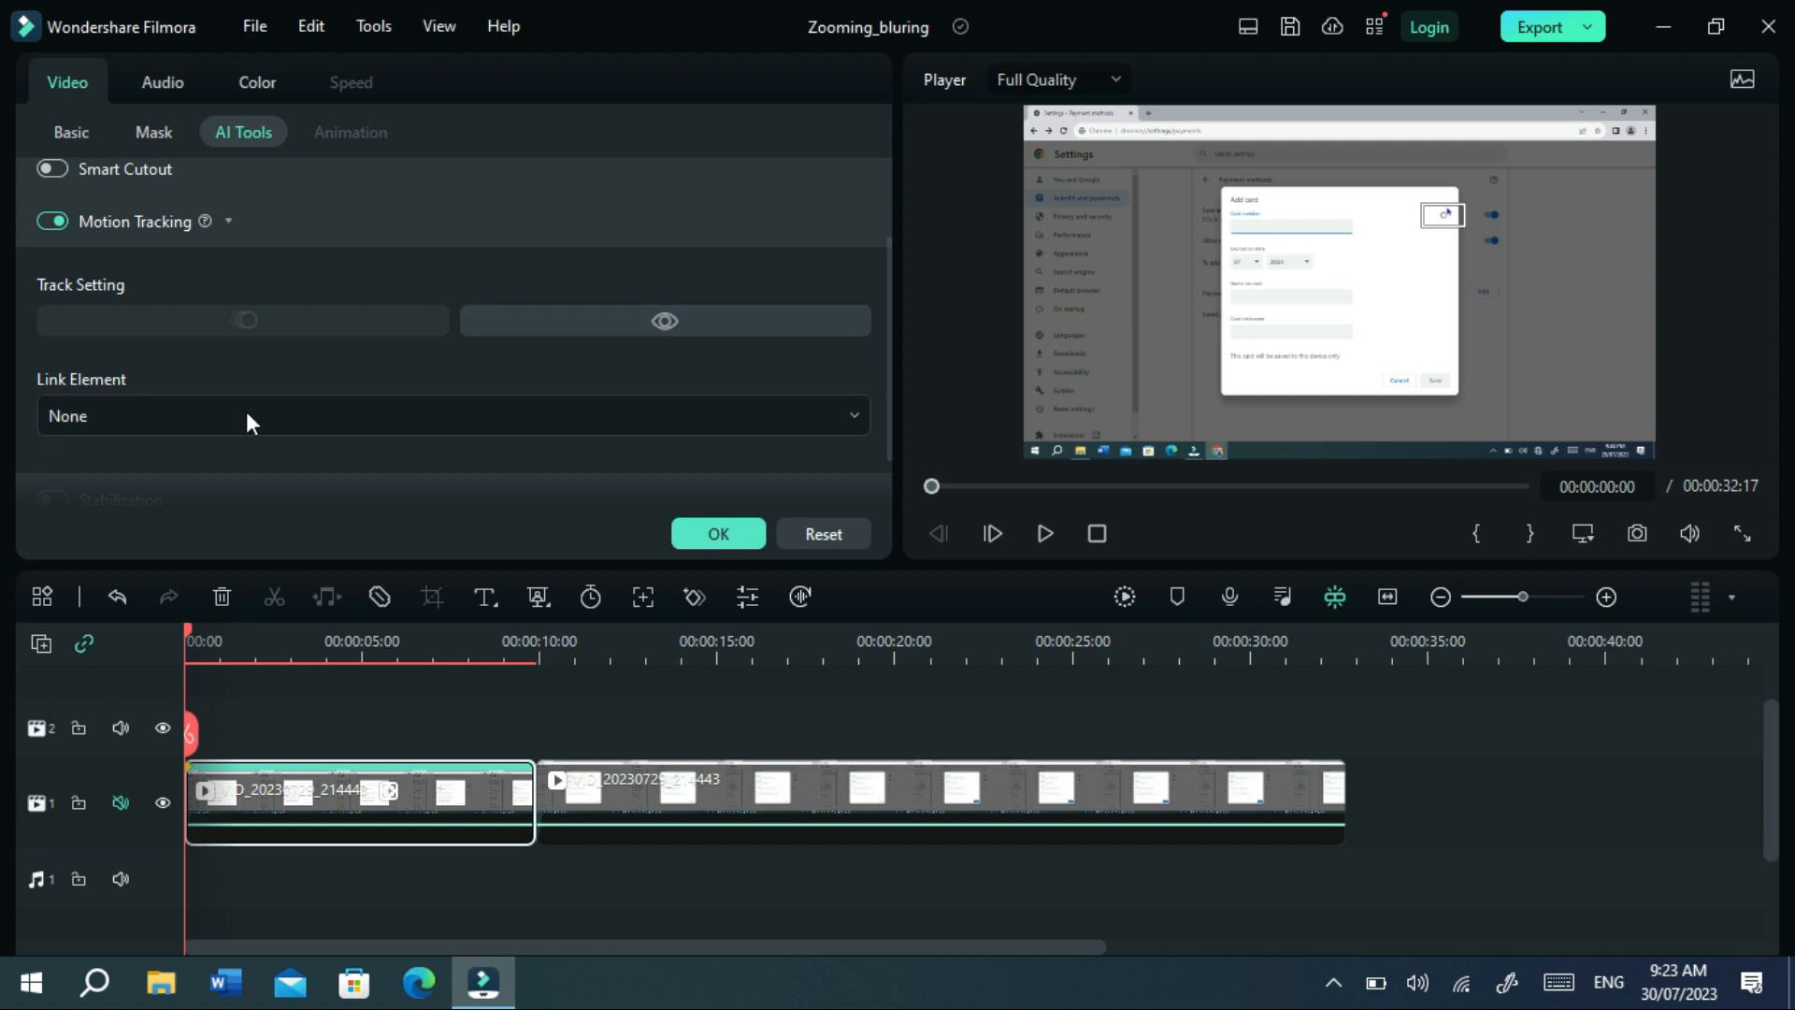
left_click(198, 411)
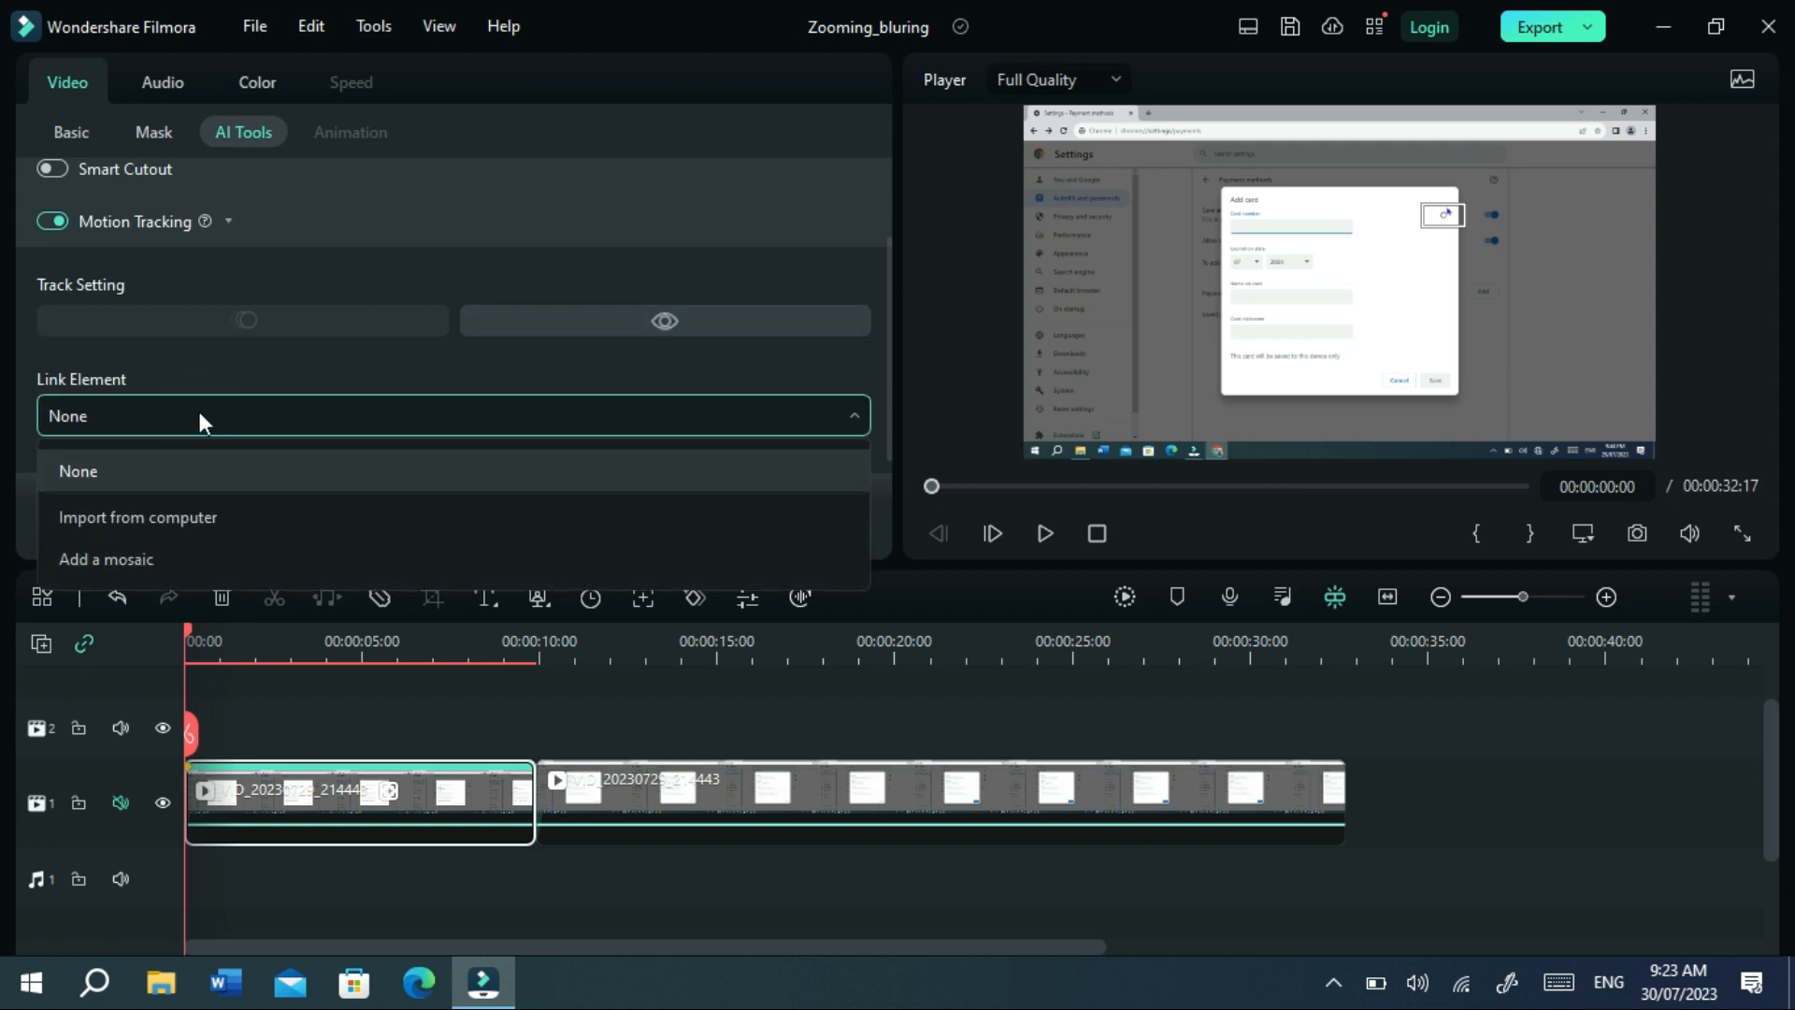
left_click(147, 557)
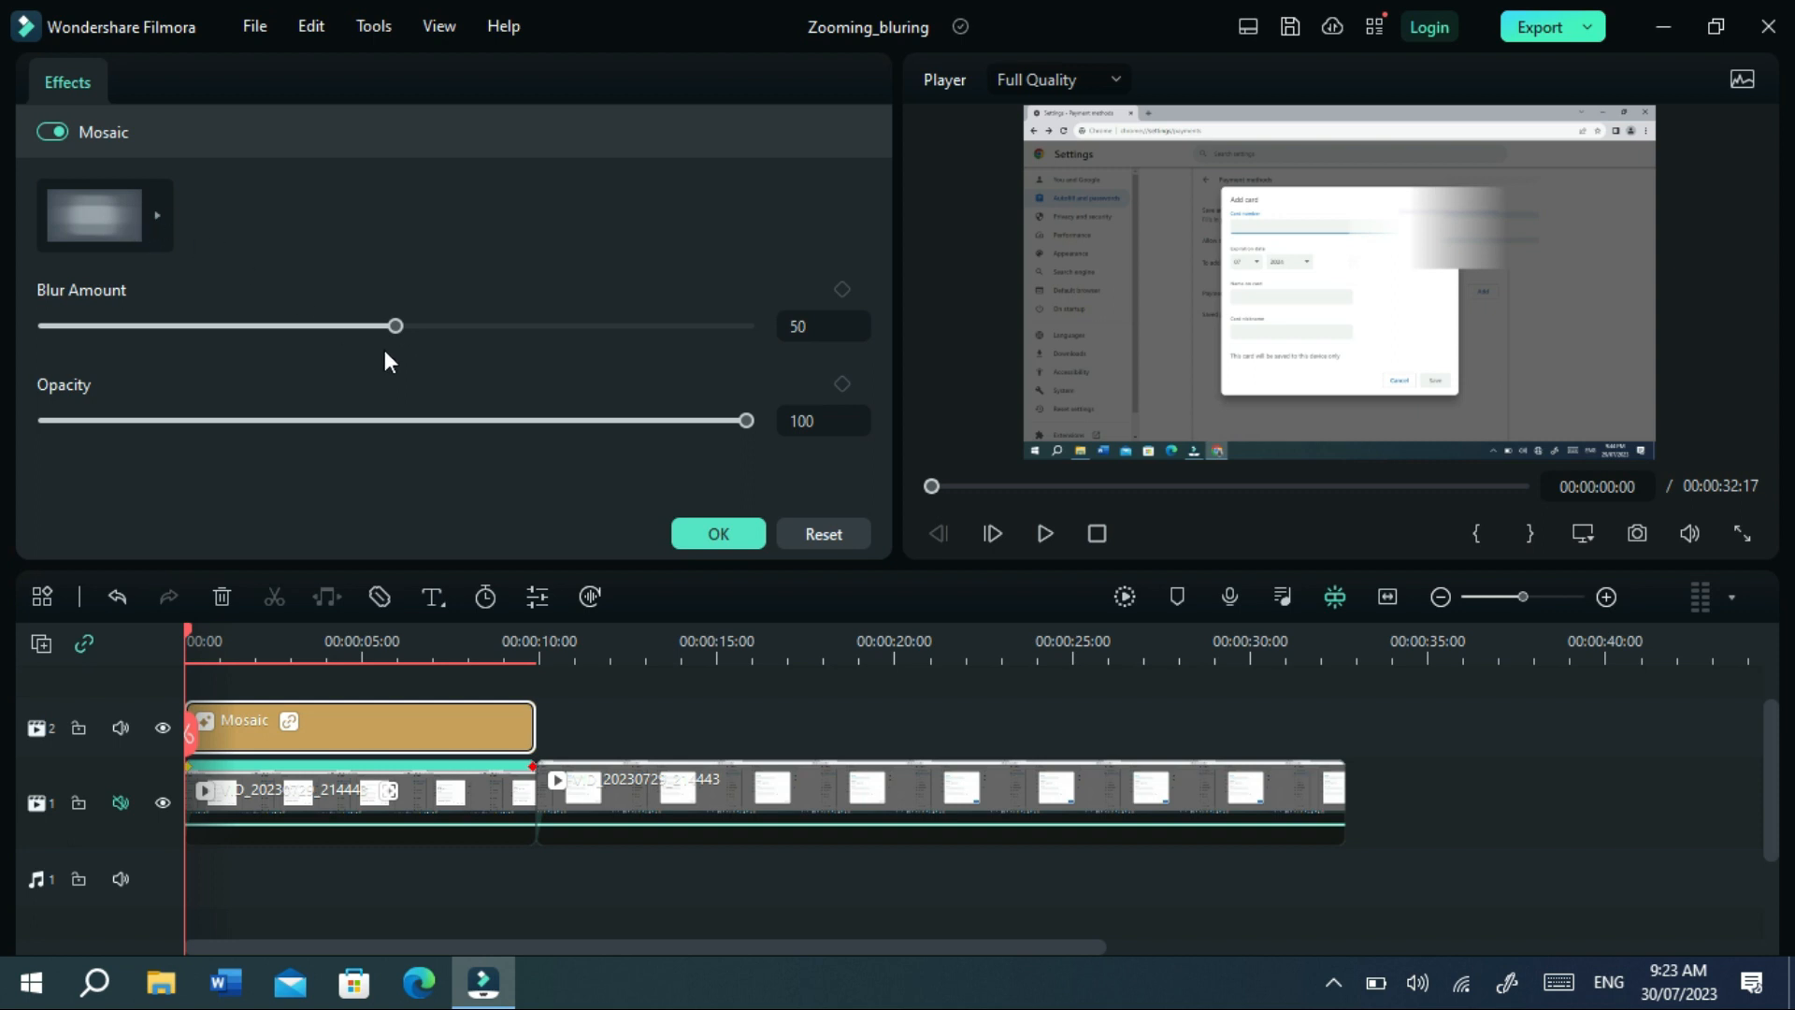
Set the mosaic's blur amount to 52 and switch it to the sixth blur style.
mouse_move(397, 327)
left_mouse_down()
mouse_move(221, 327)
mouse_move(412, 329)
left_mouse_up()
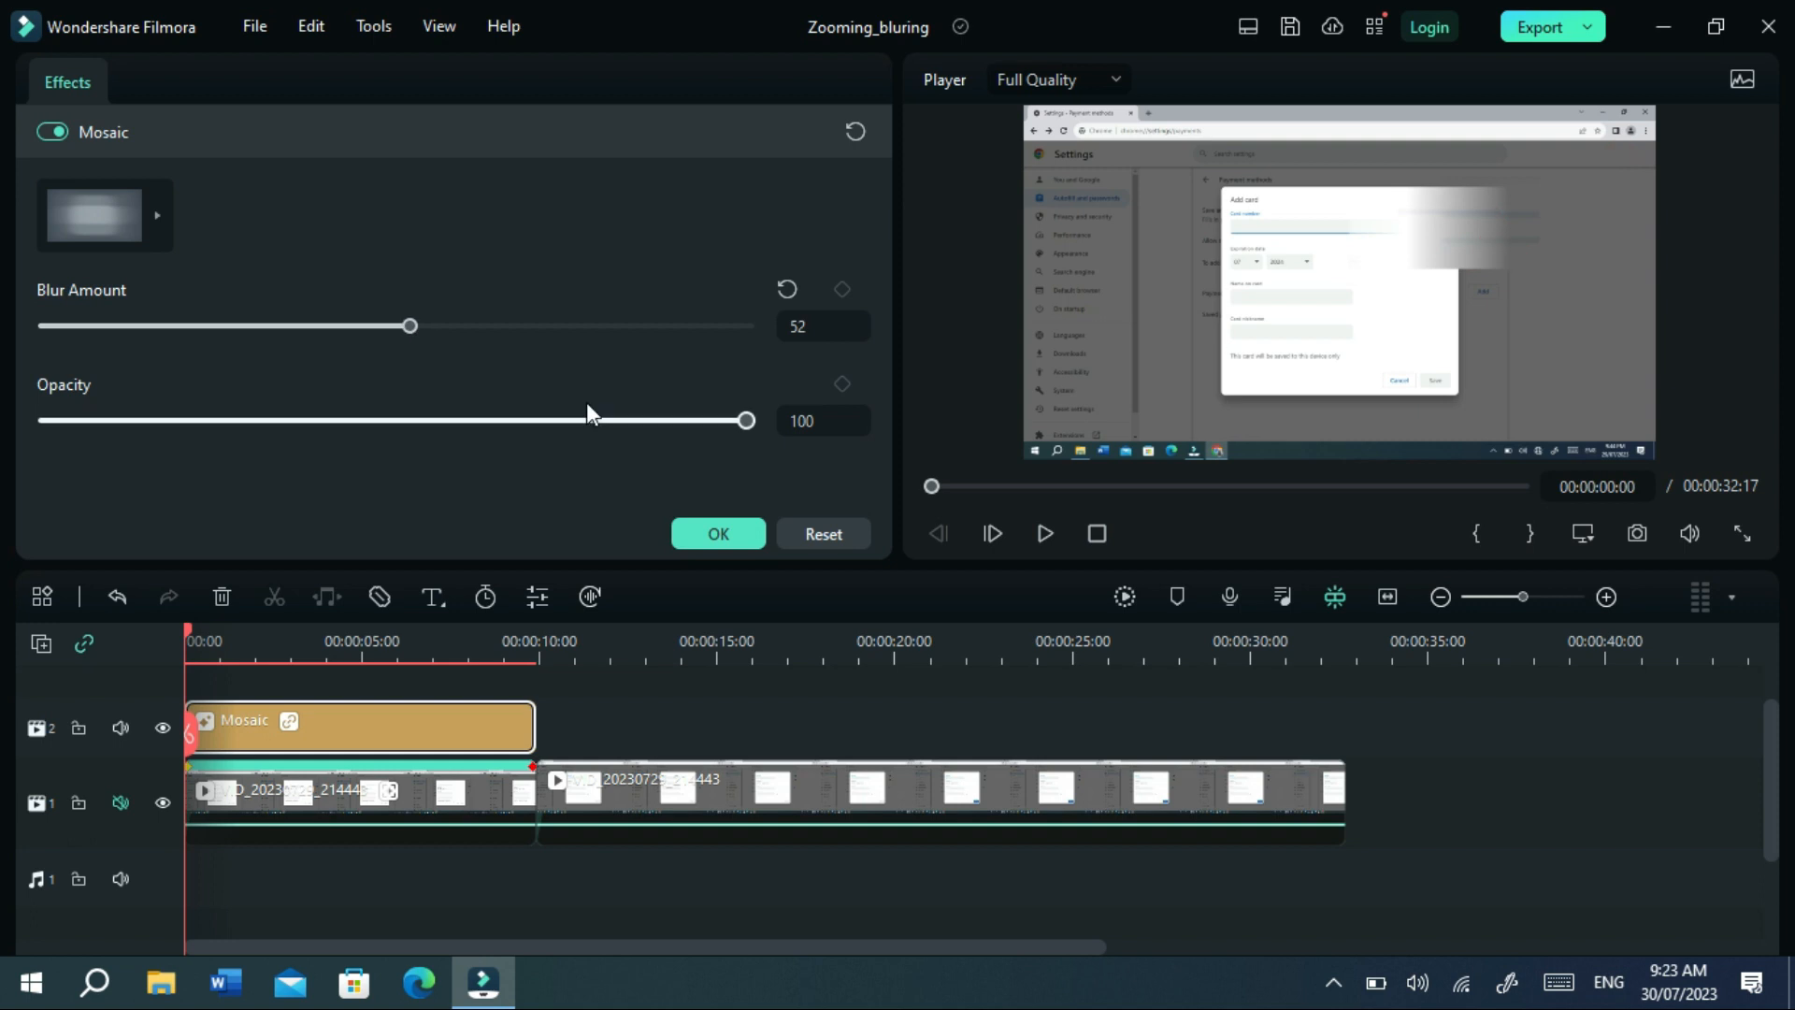
mouse_move(743, 421)
left_mouse_down()
mouse_move(469, 422)
mouse_move(772, 422)
left_mouse_up()
left_click(154, 210)
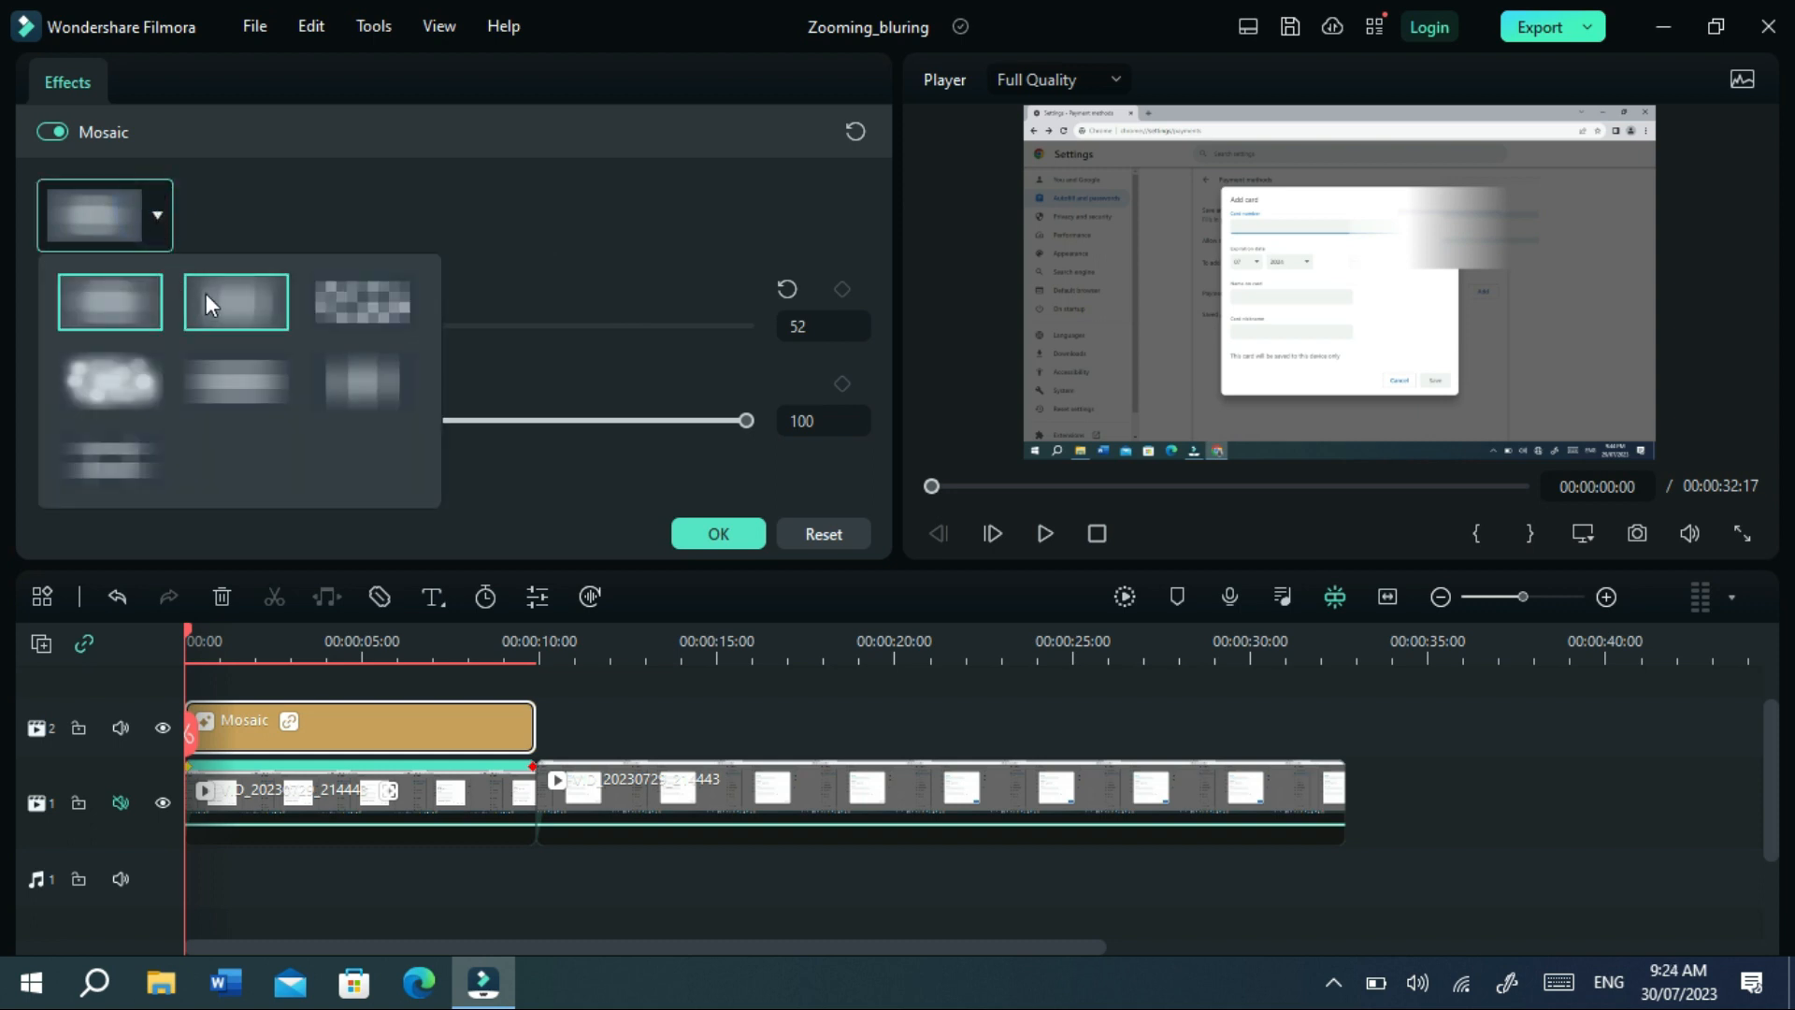
left_click(208, 293)
left_click(150, 216)
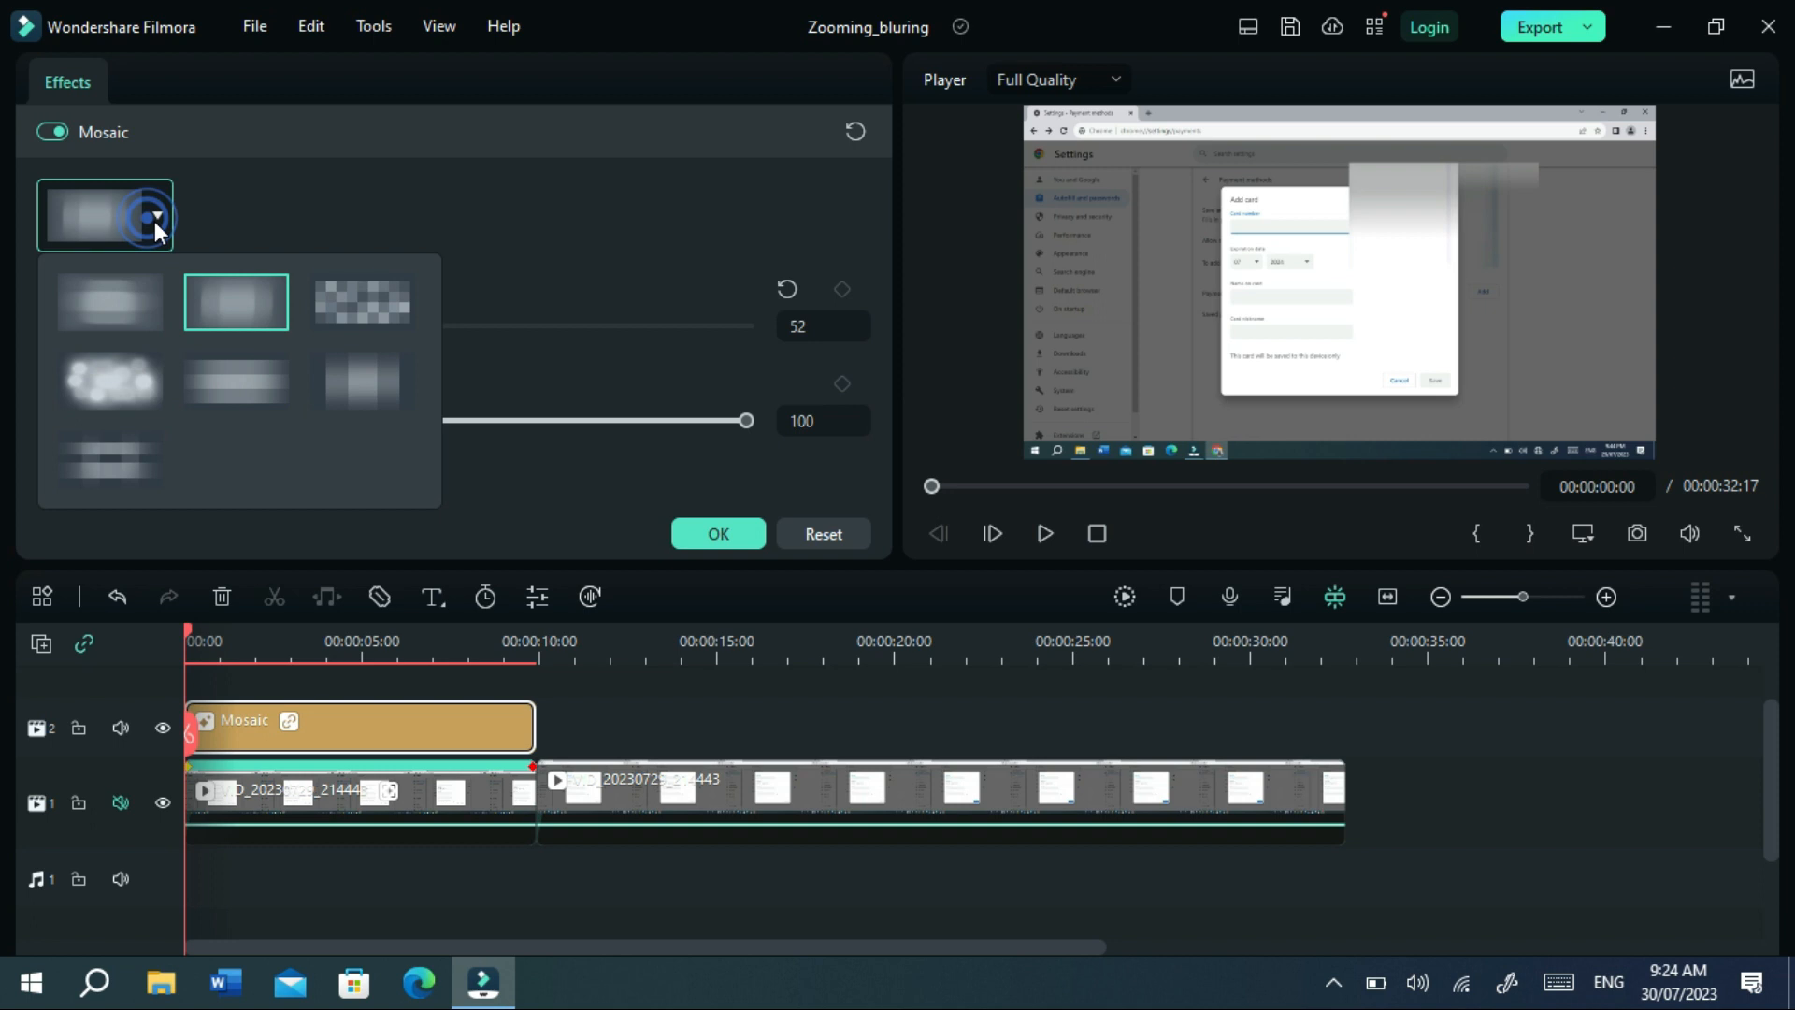
left_click(379, 366)
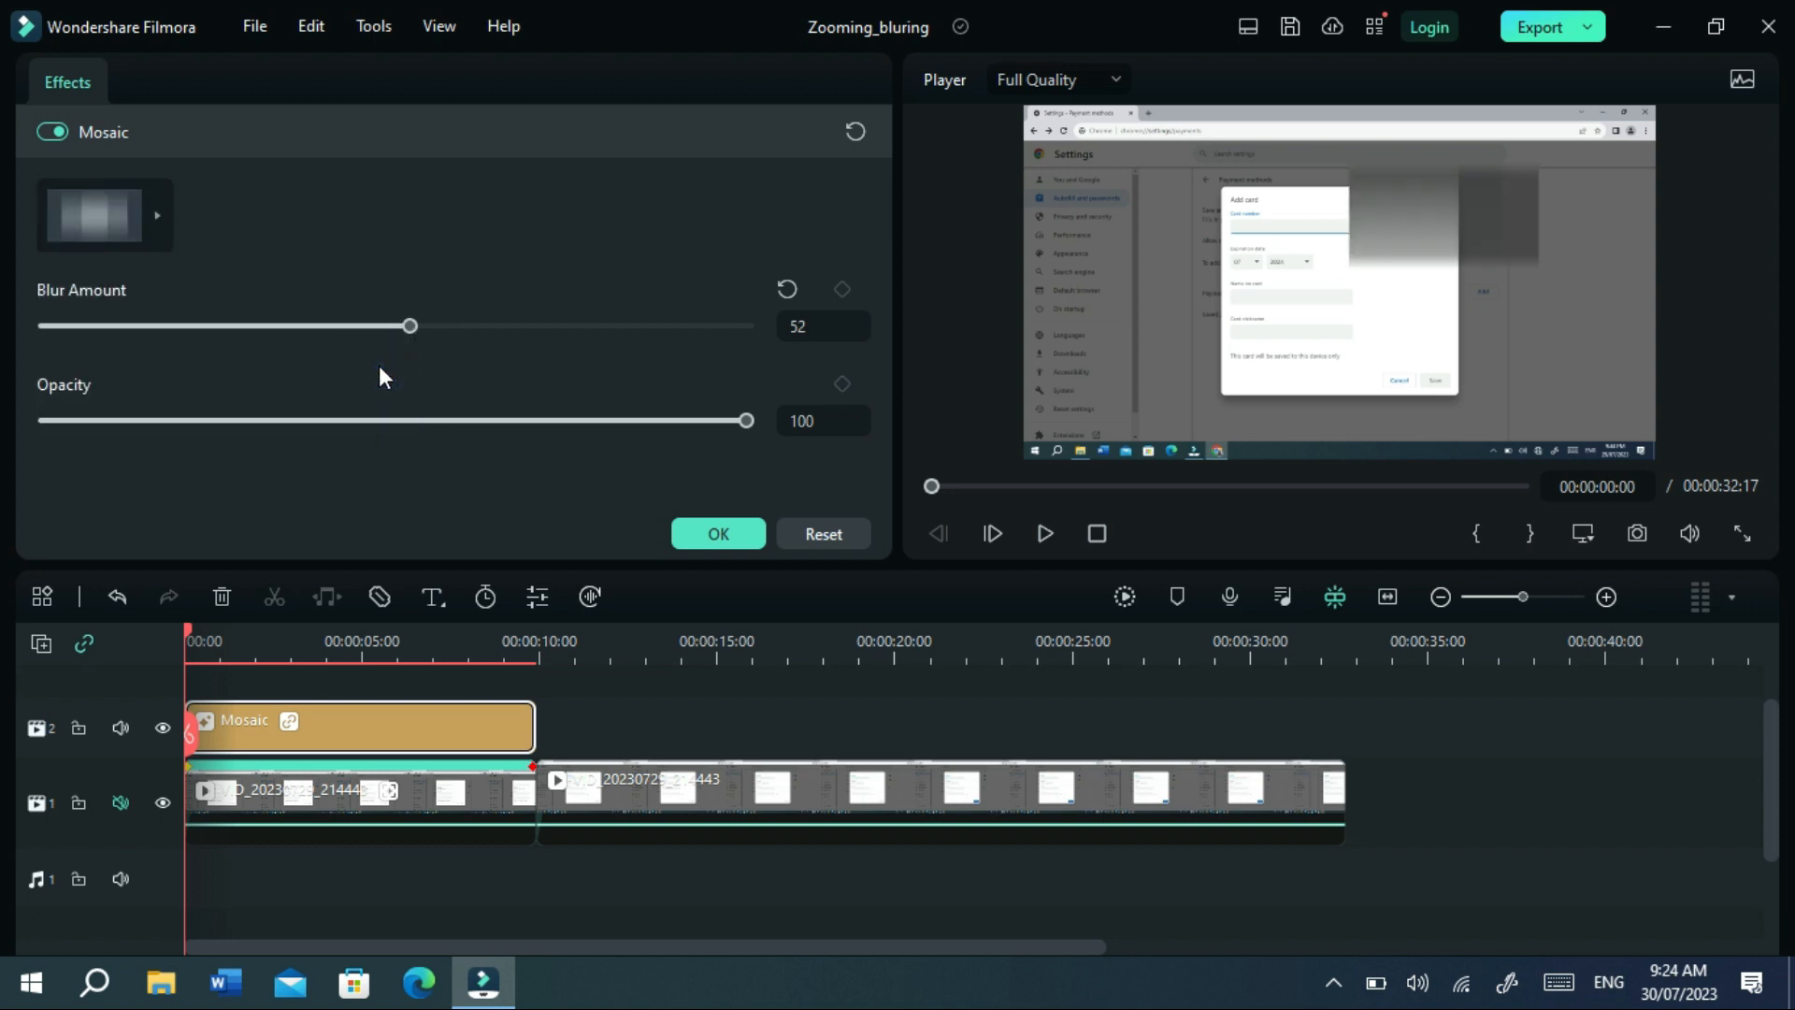
Shrink the mosaic box onto the dialog's top-right corner and confirm the settings.
left_click(1469, 215)
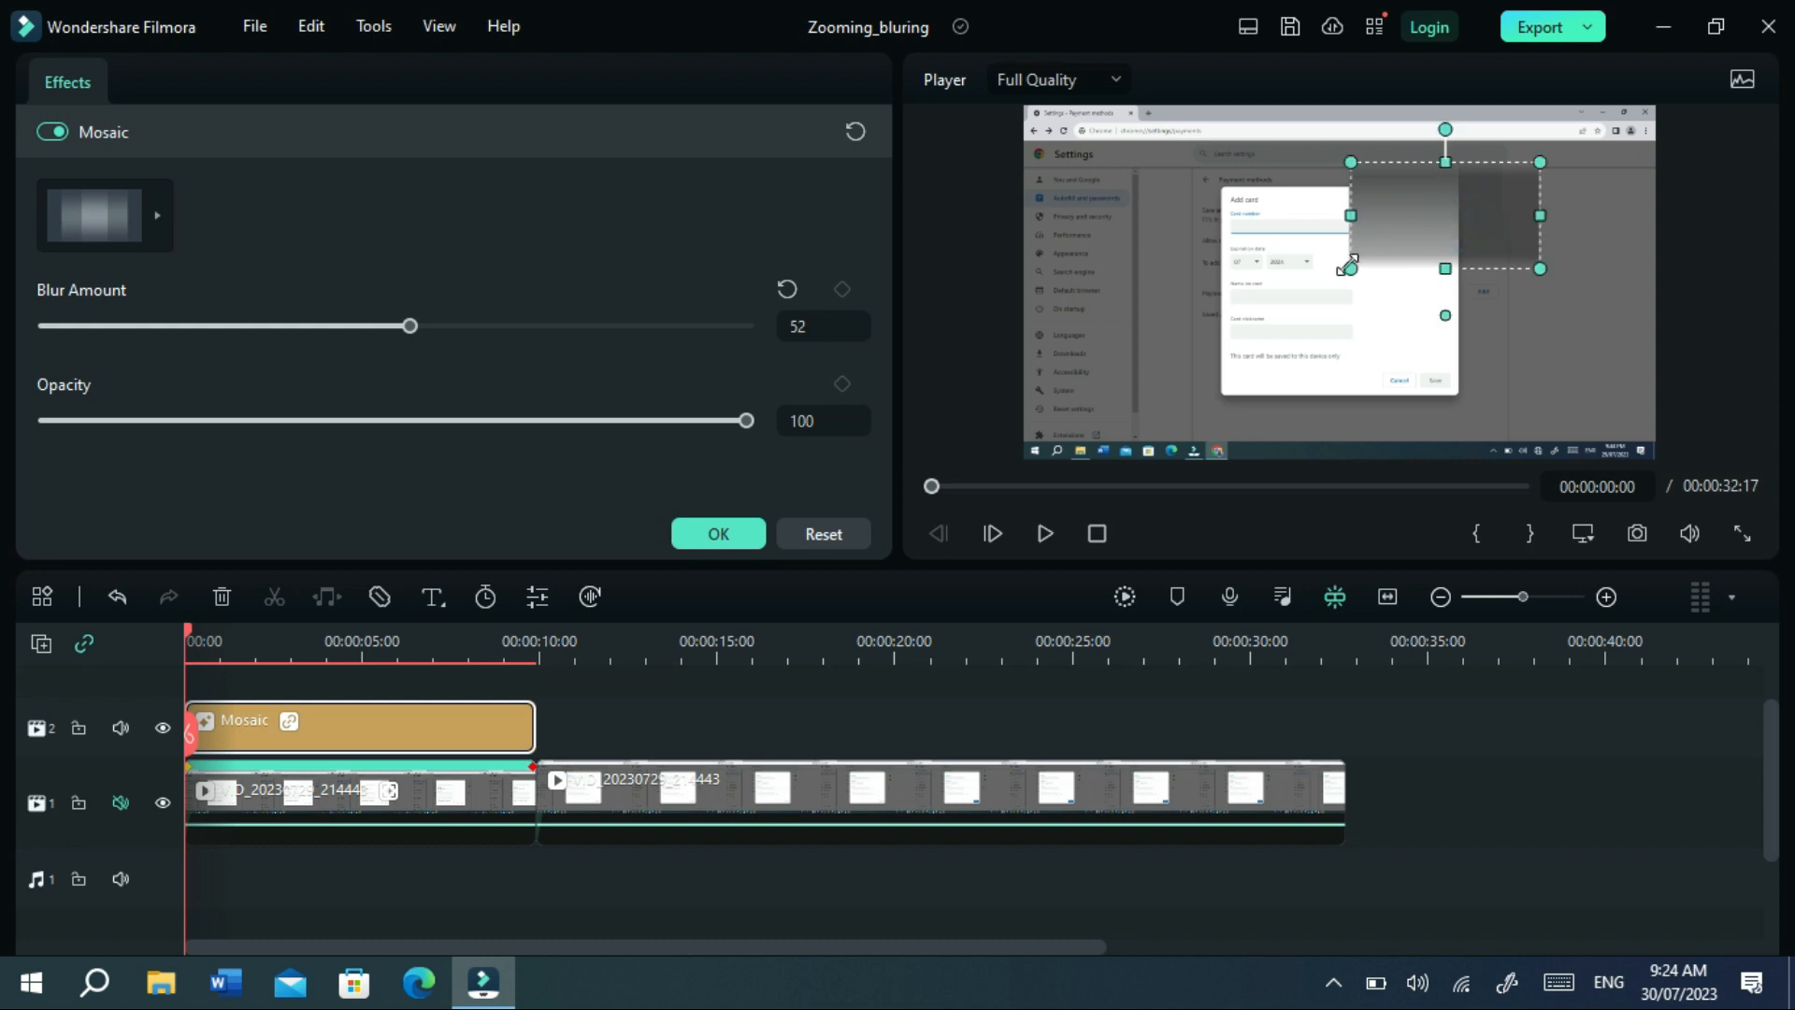
left_click_drag(1350, 268, 1423, 226)
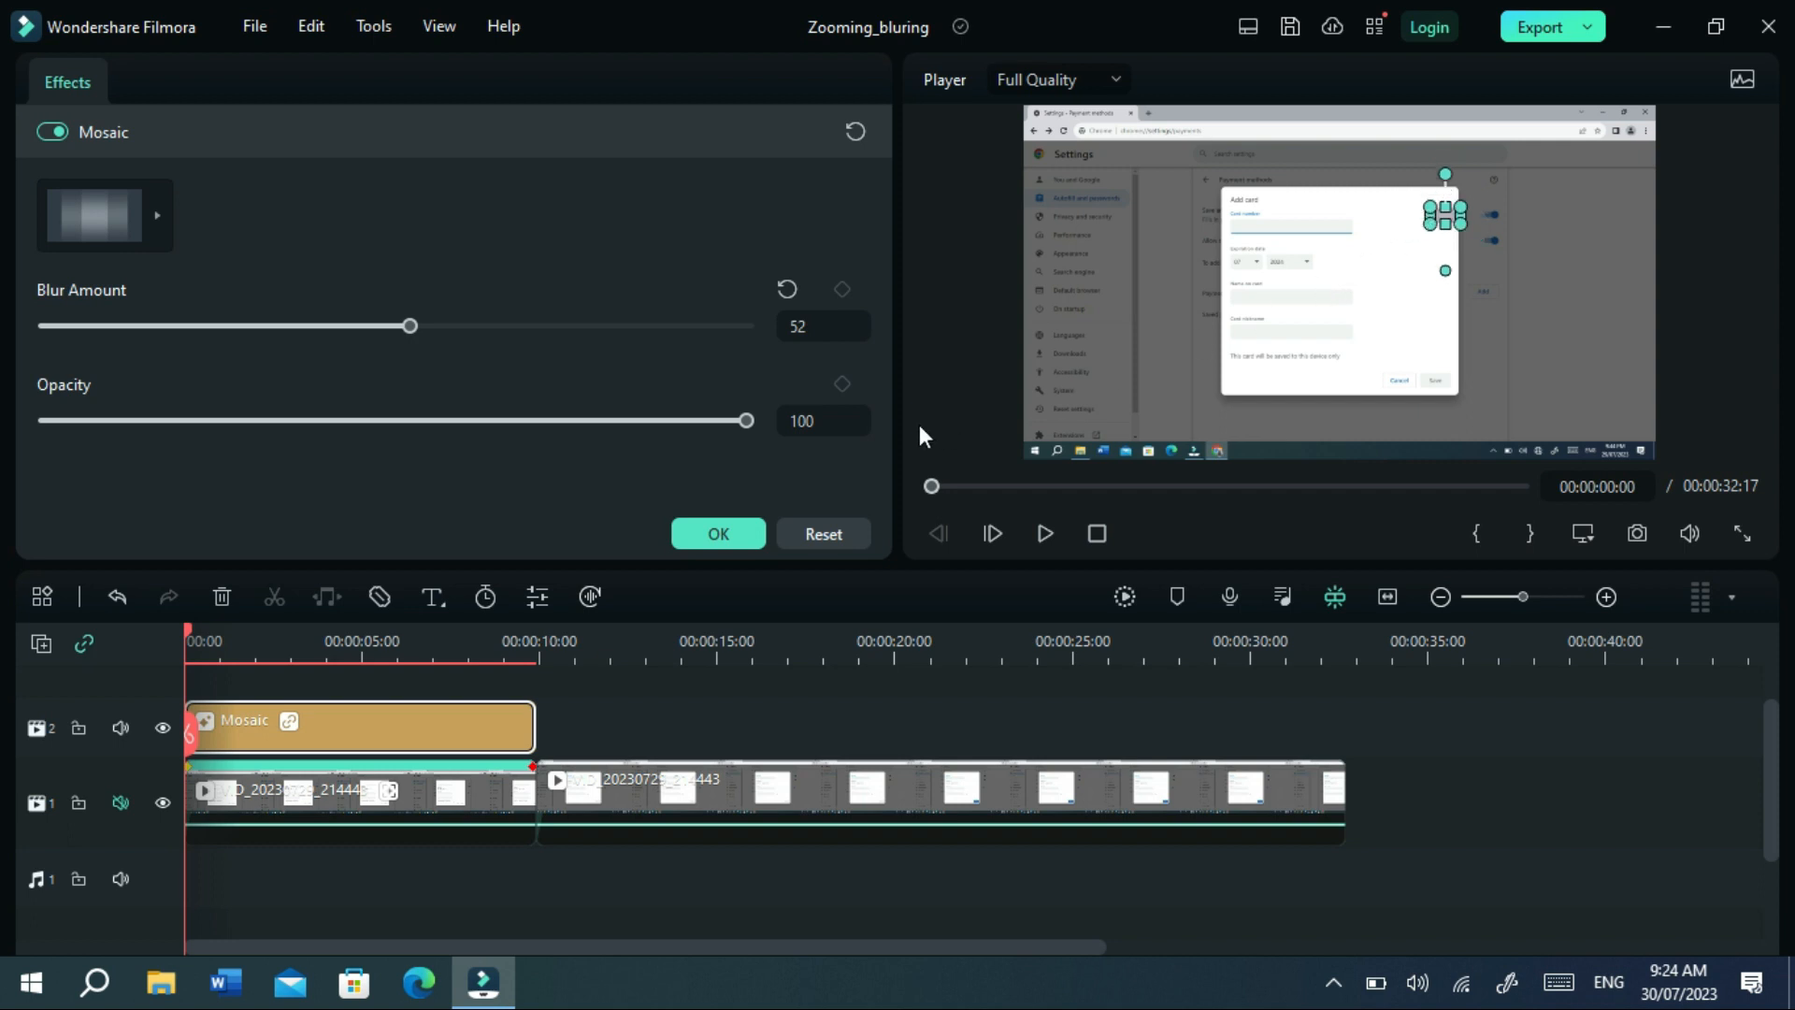
left_click(718, 534)
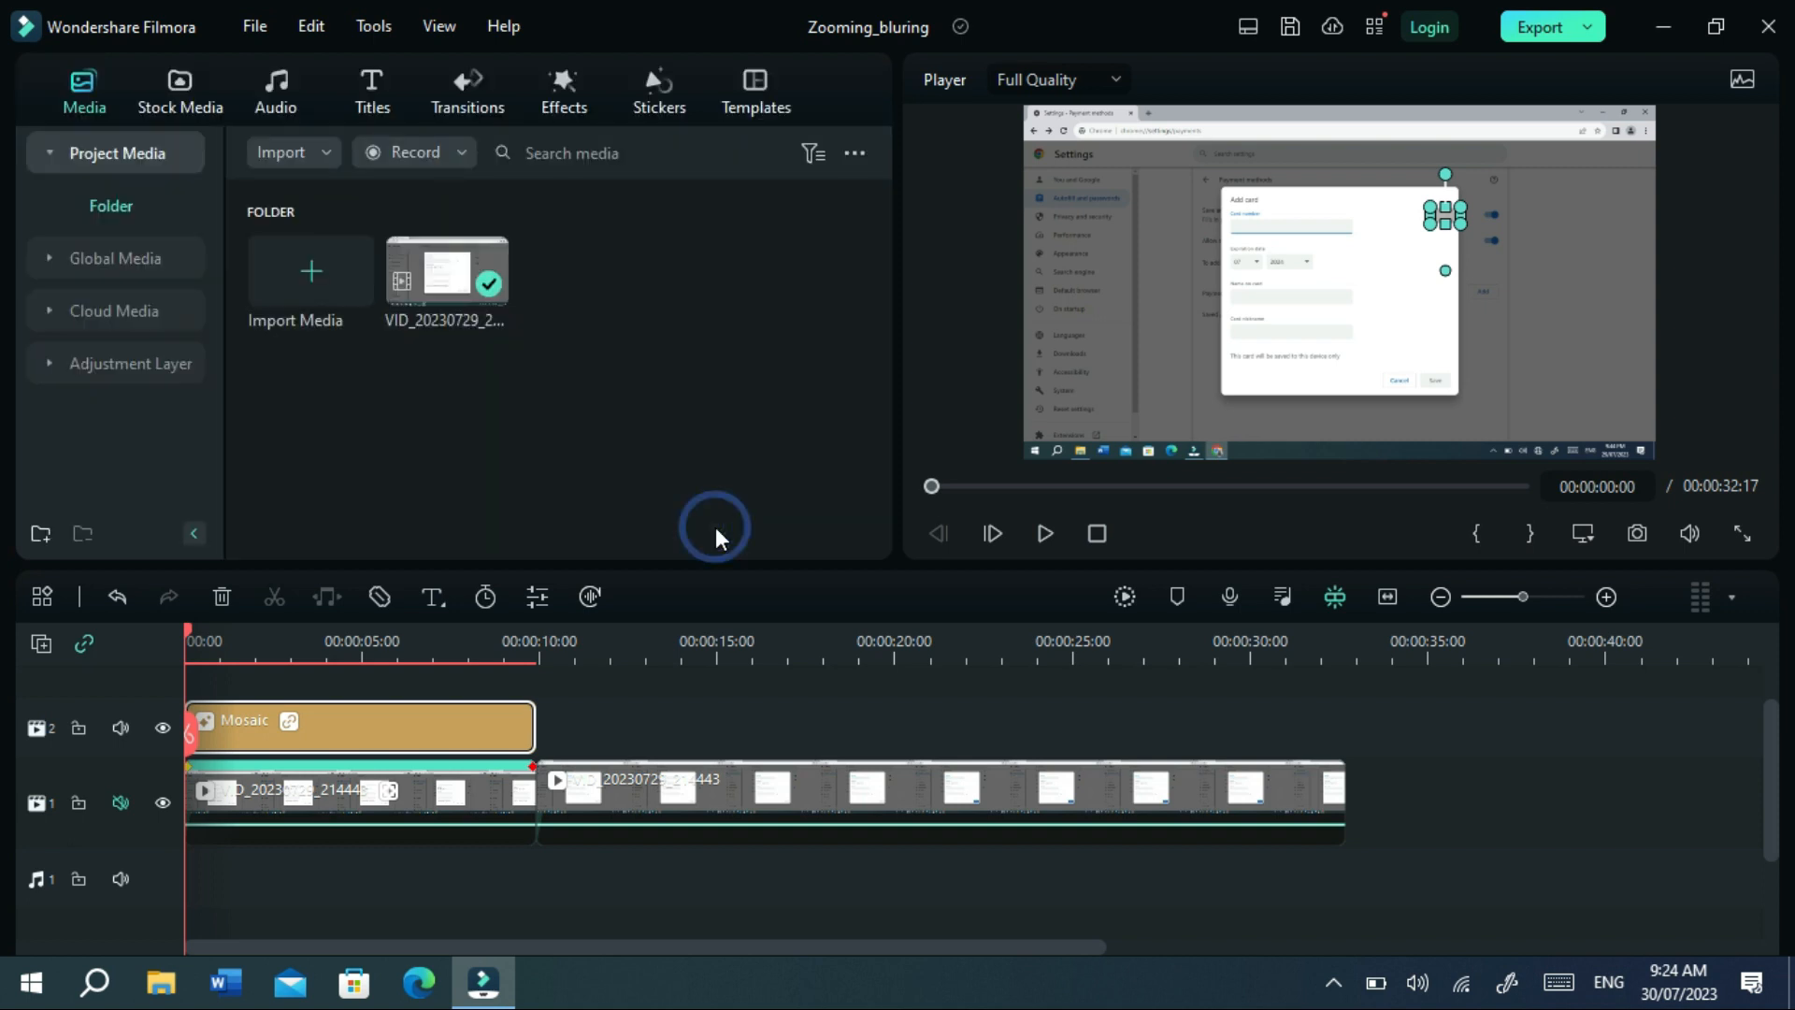
left_click(1045, 535)
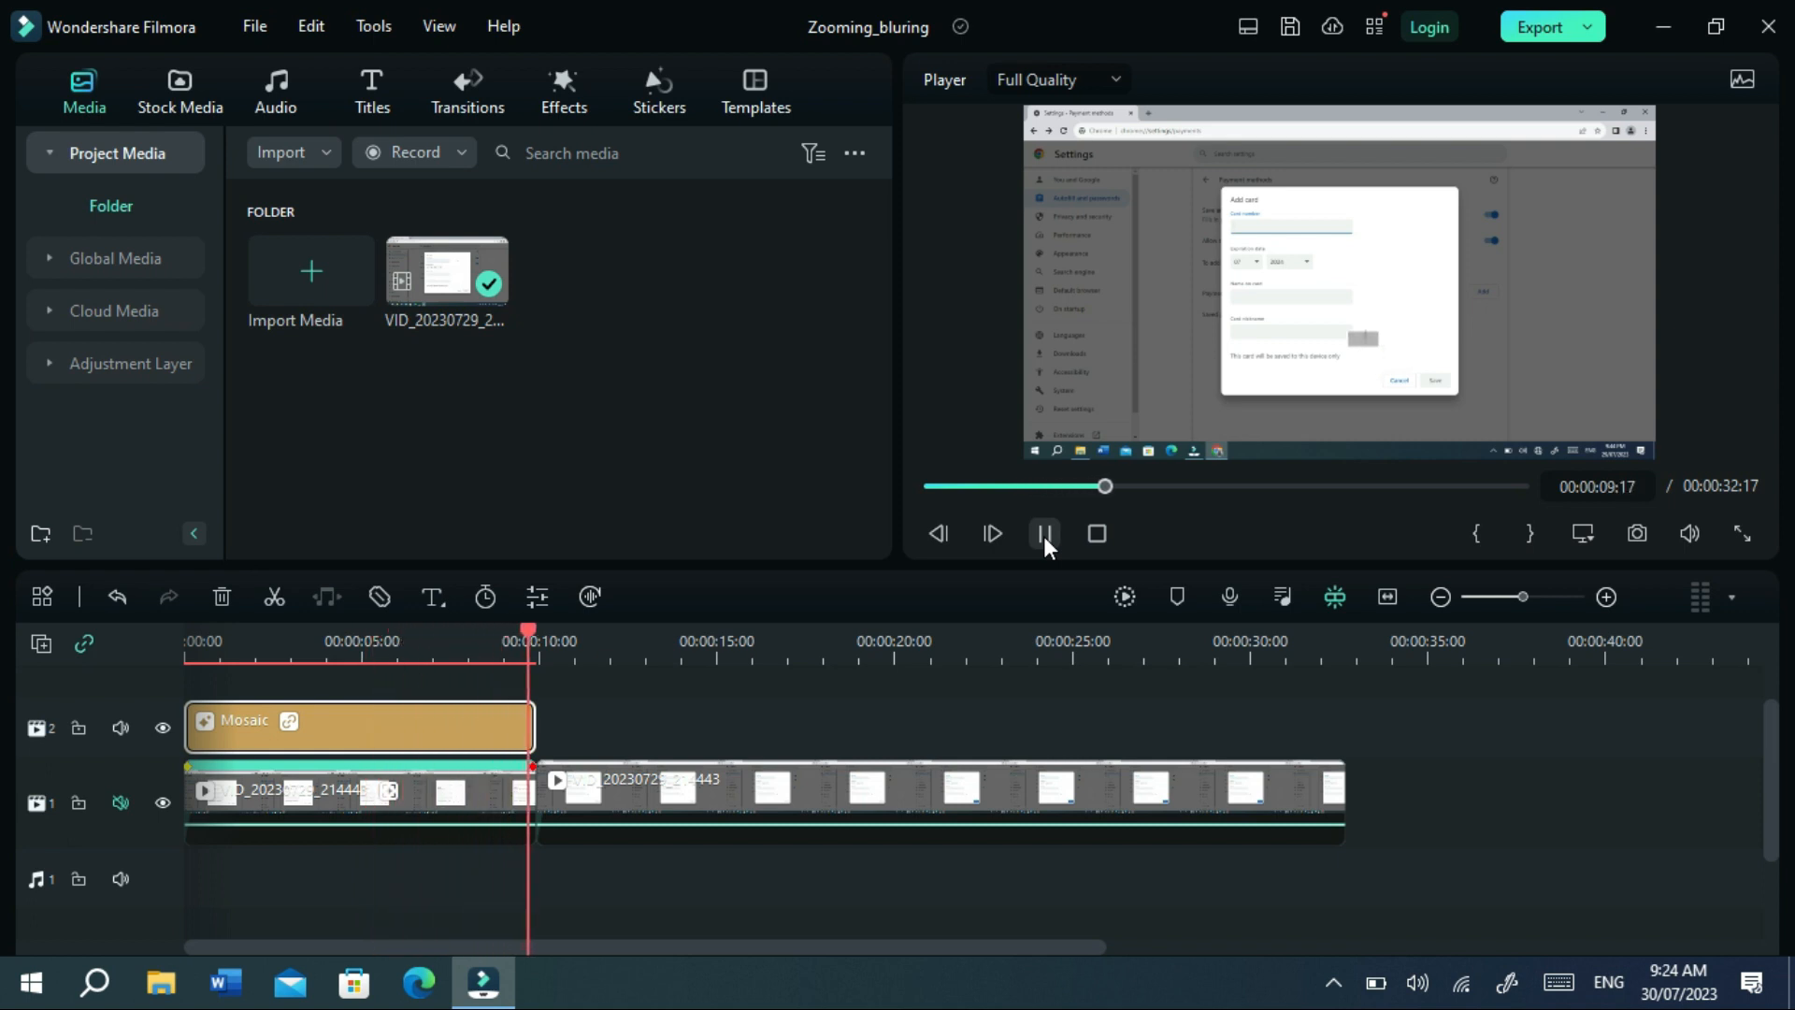
left_click(1044, 534)
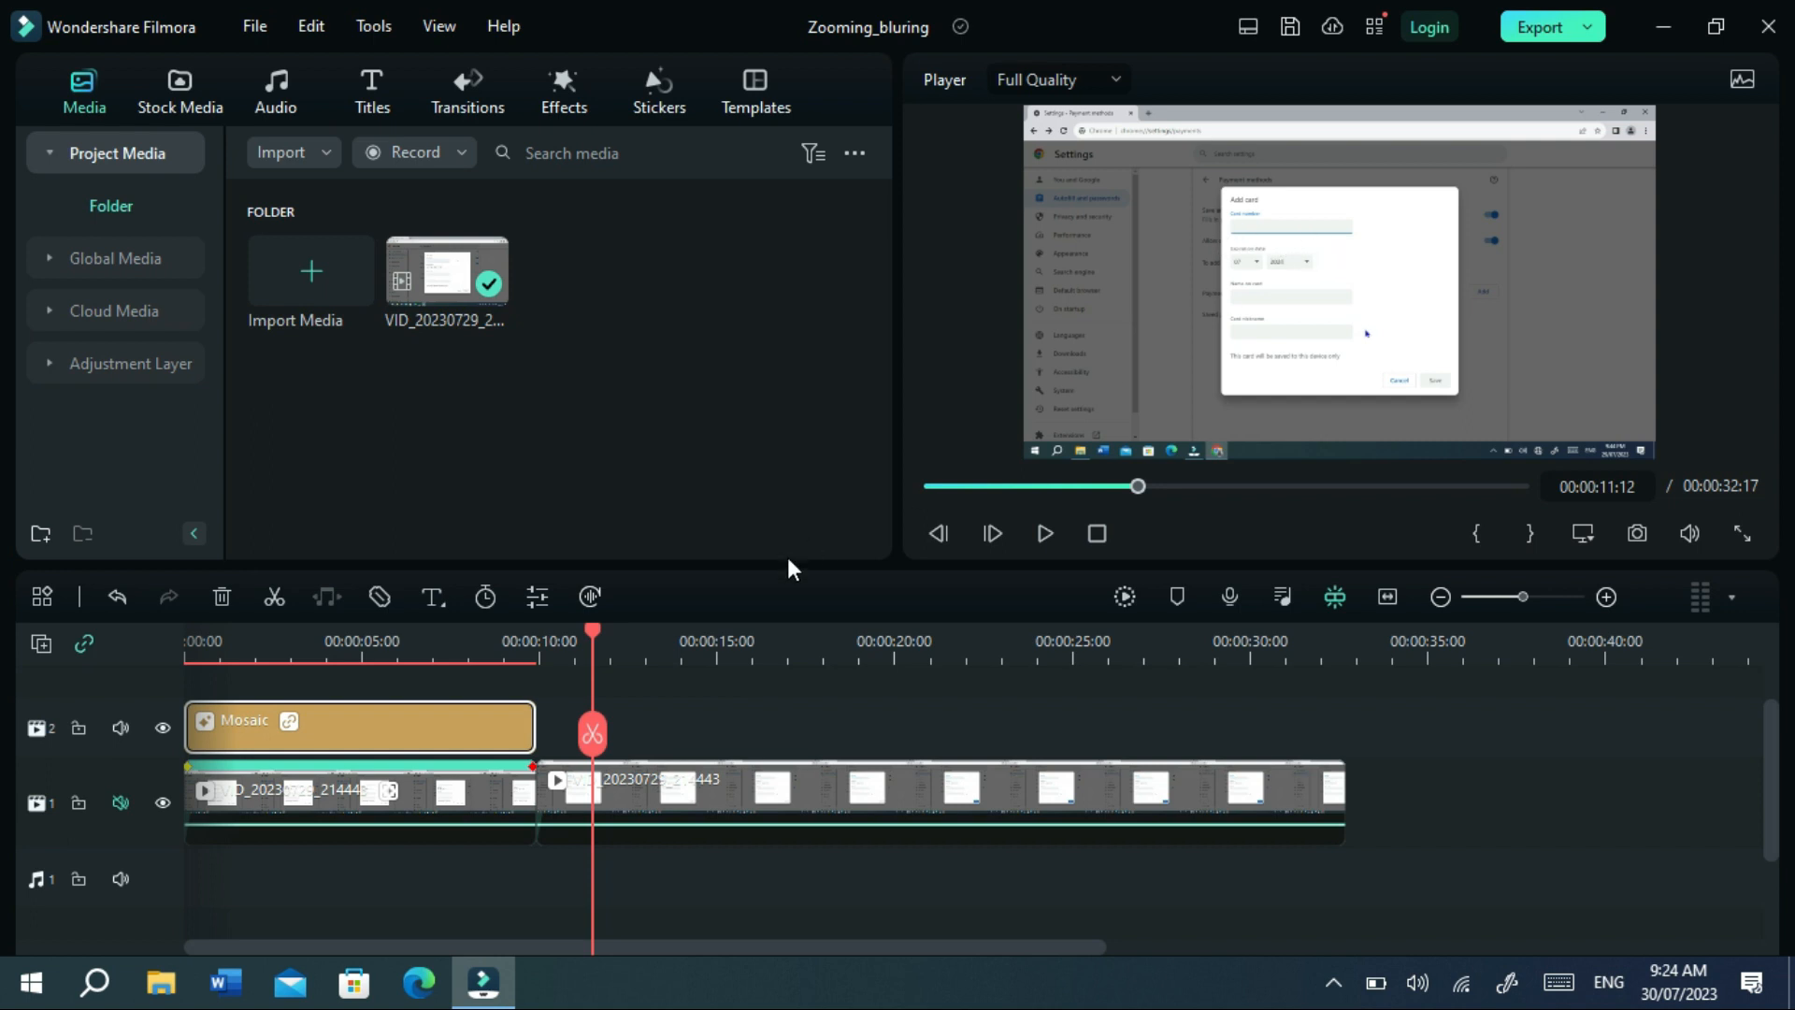
Cut the second clip at 00:00:18:00 and 00:00:19:22, then select the short middle piece.
left_click_drag(599, 626, 824, 660)
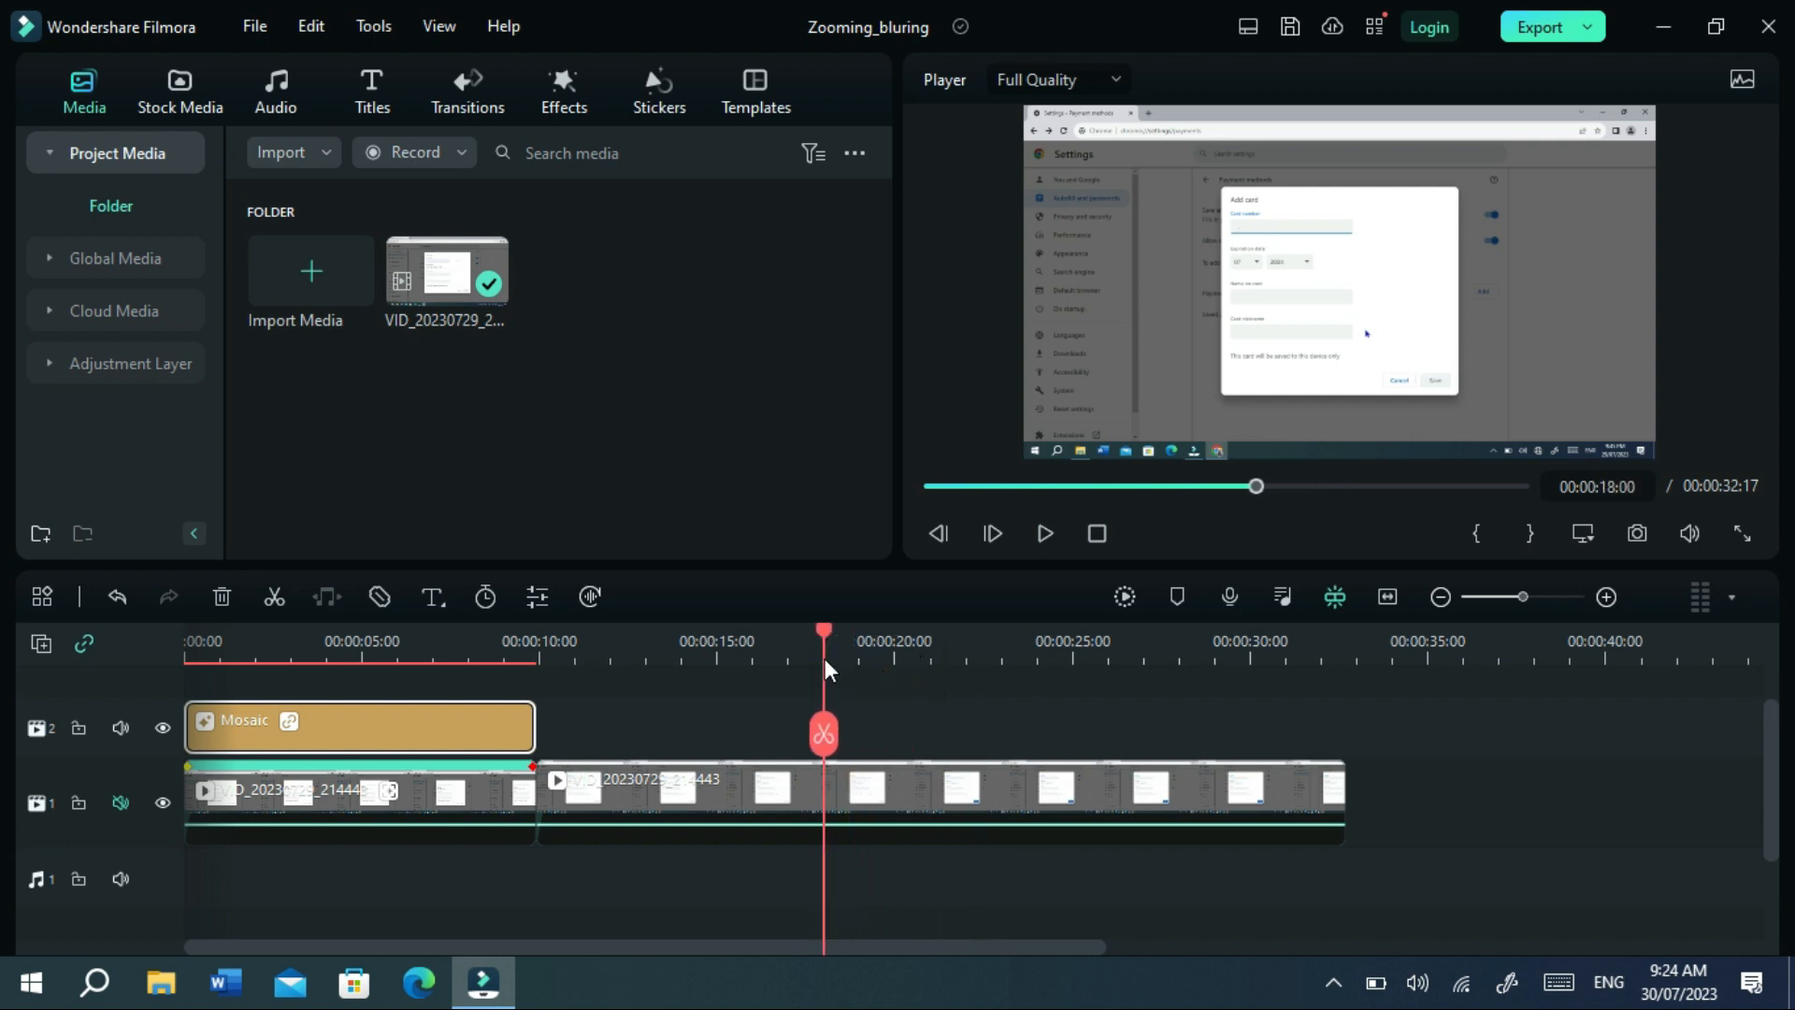
left_click(825, 733)
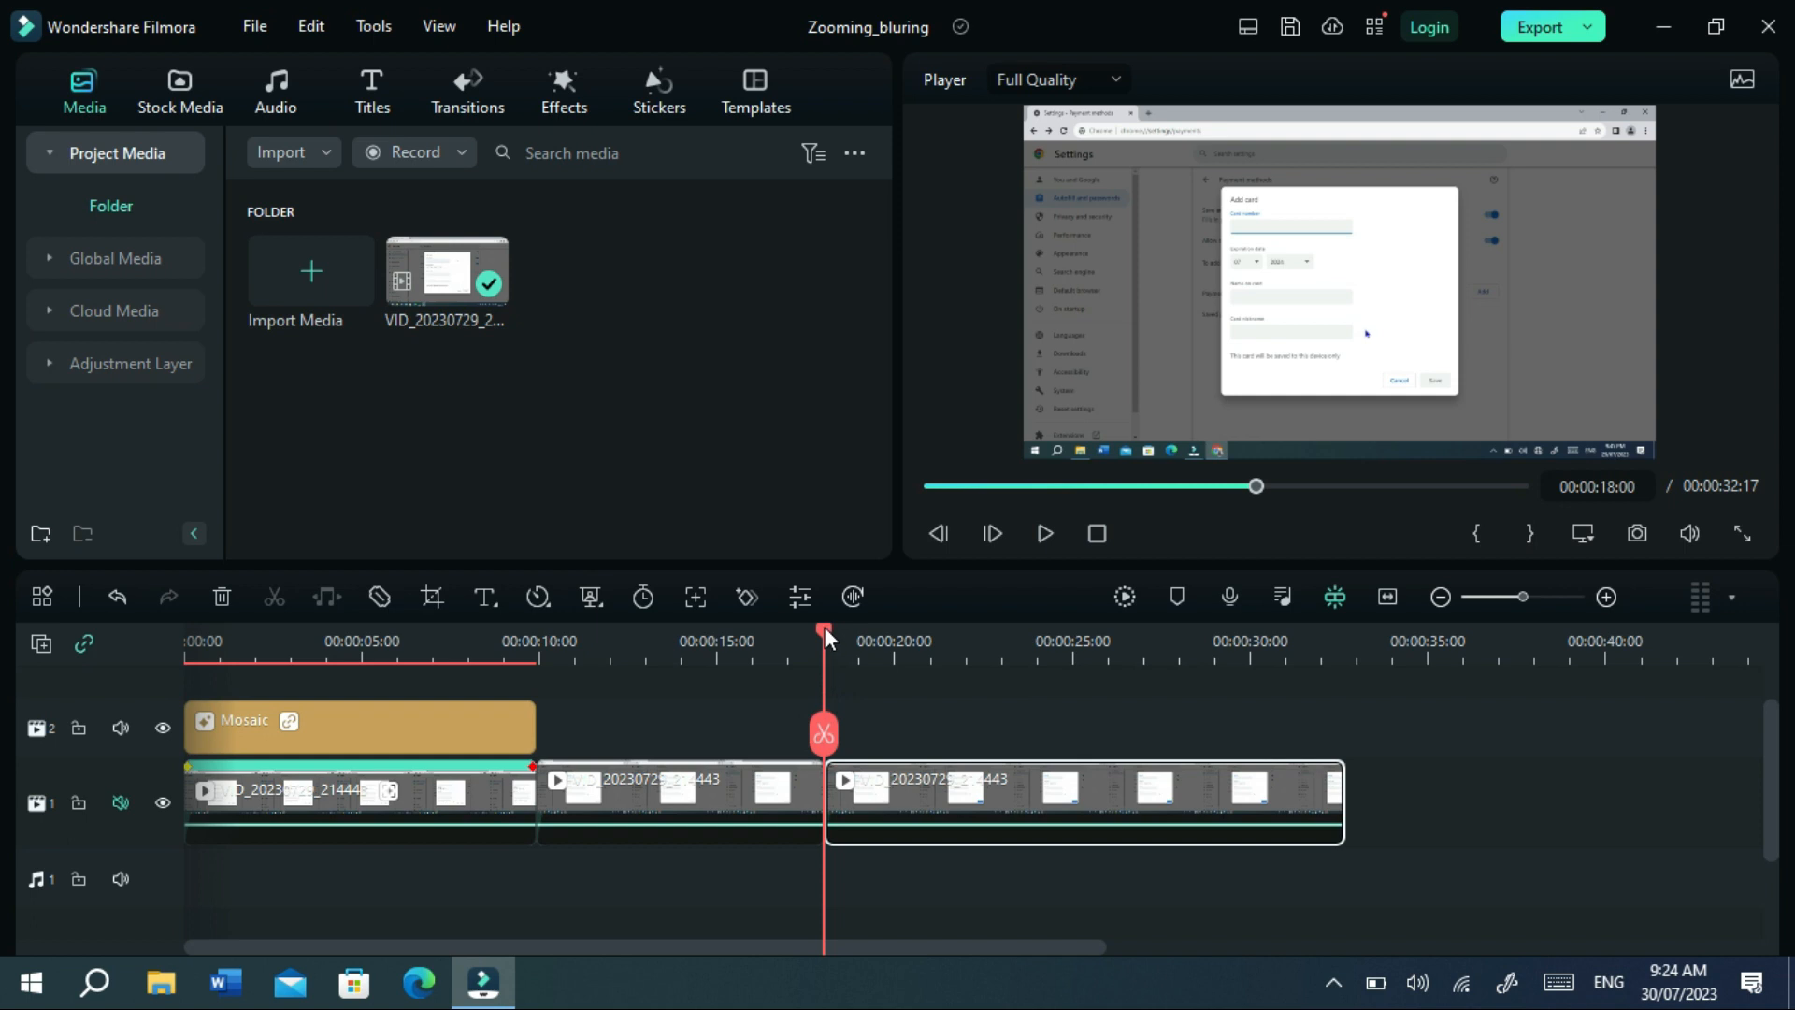
left_click_drag(824, 630, 890, 630)
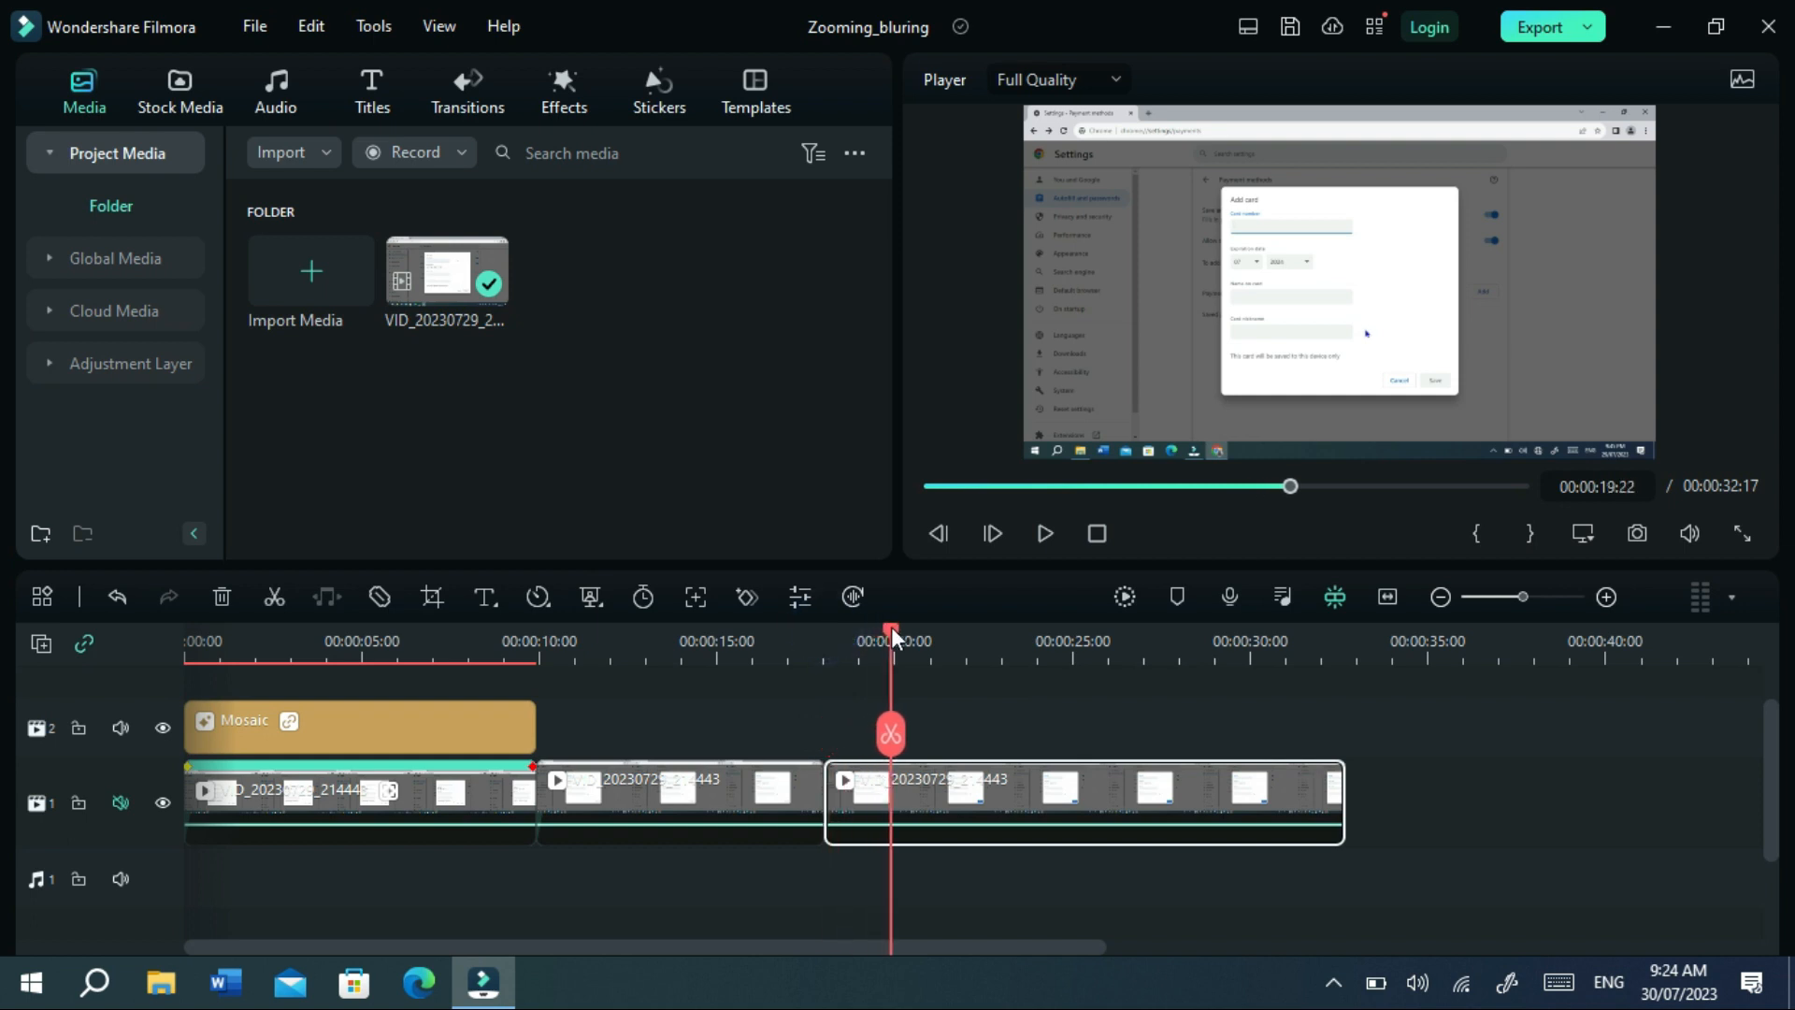
left_click(893, 732)
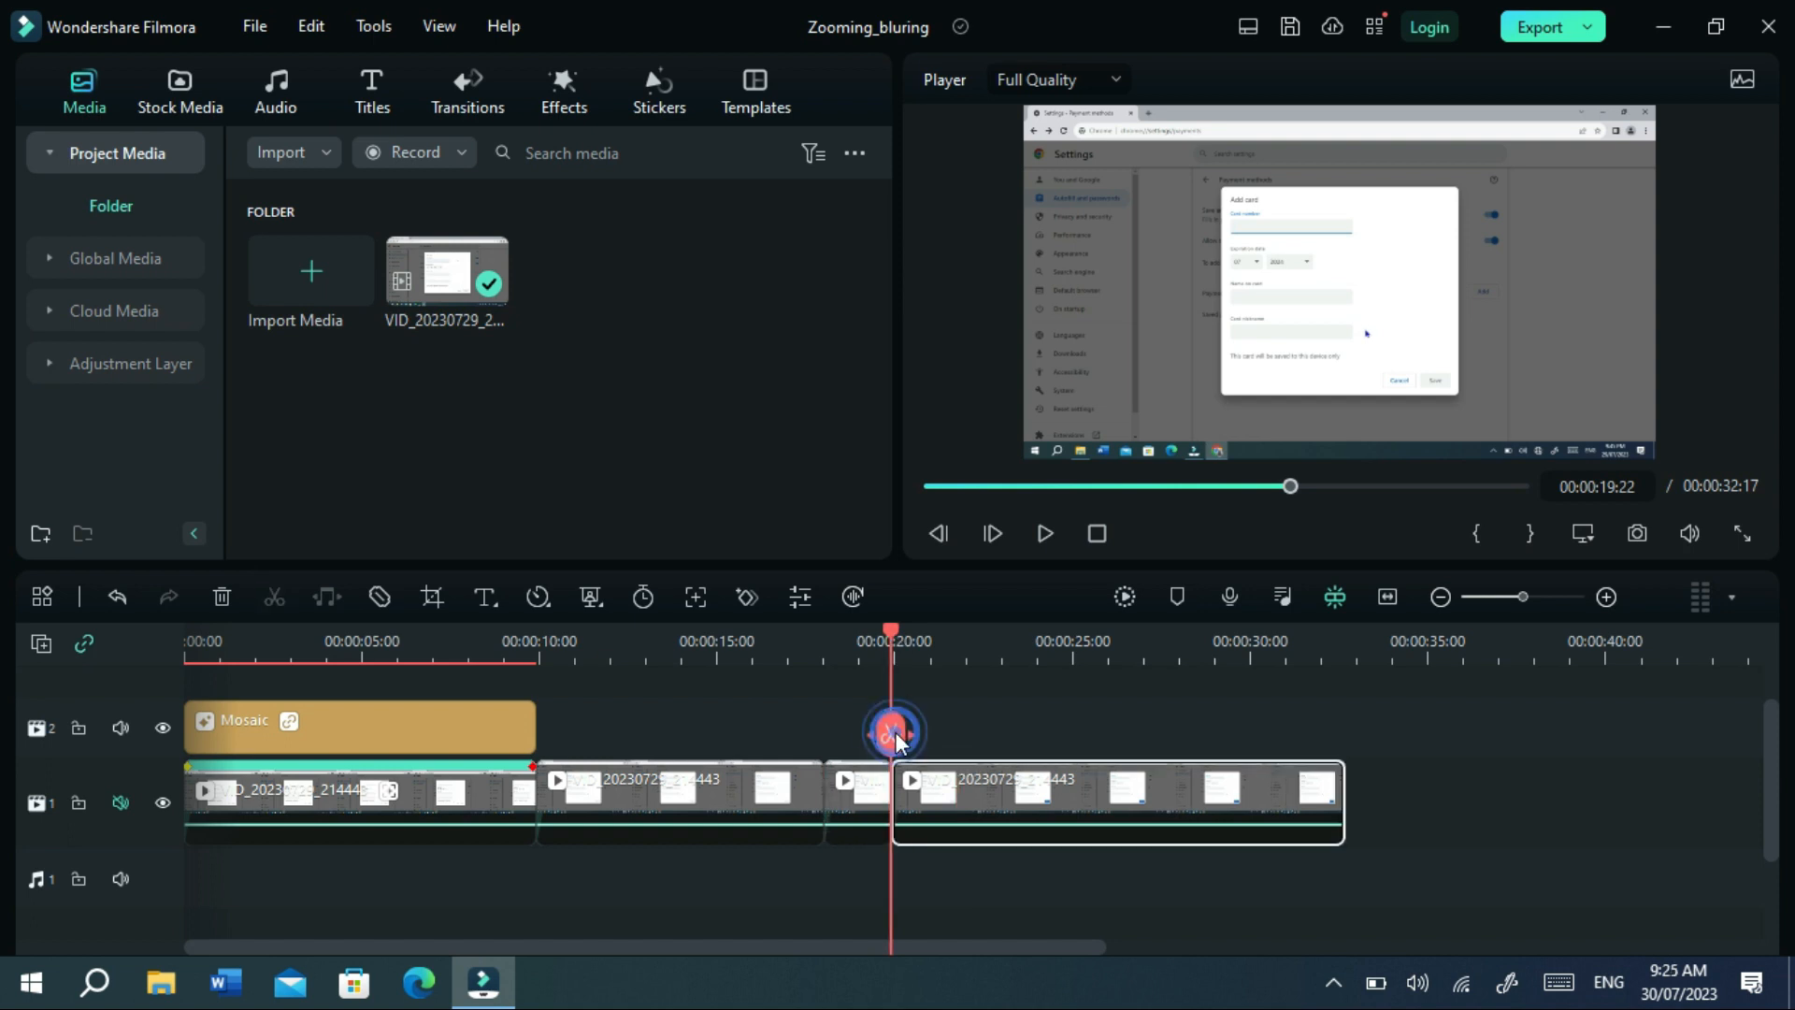
left_click(854, 785)
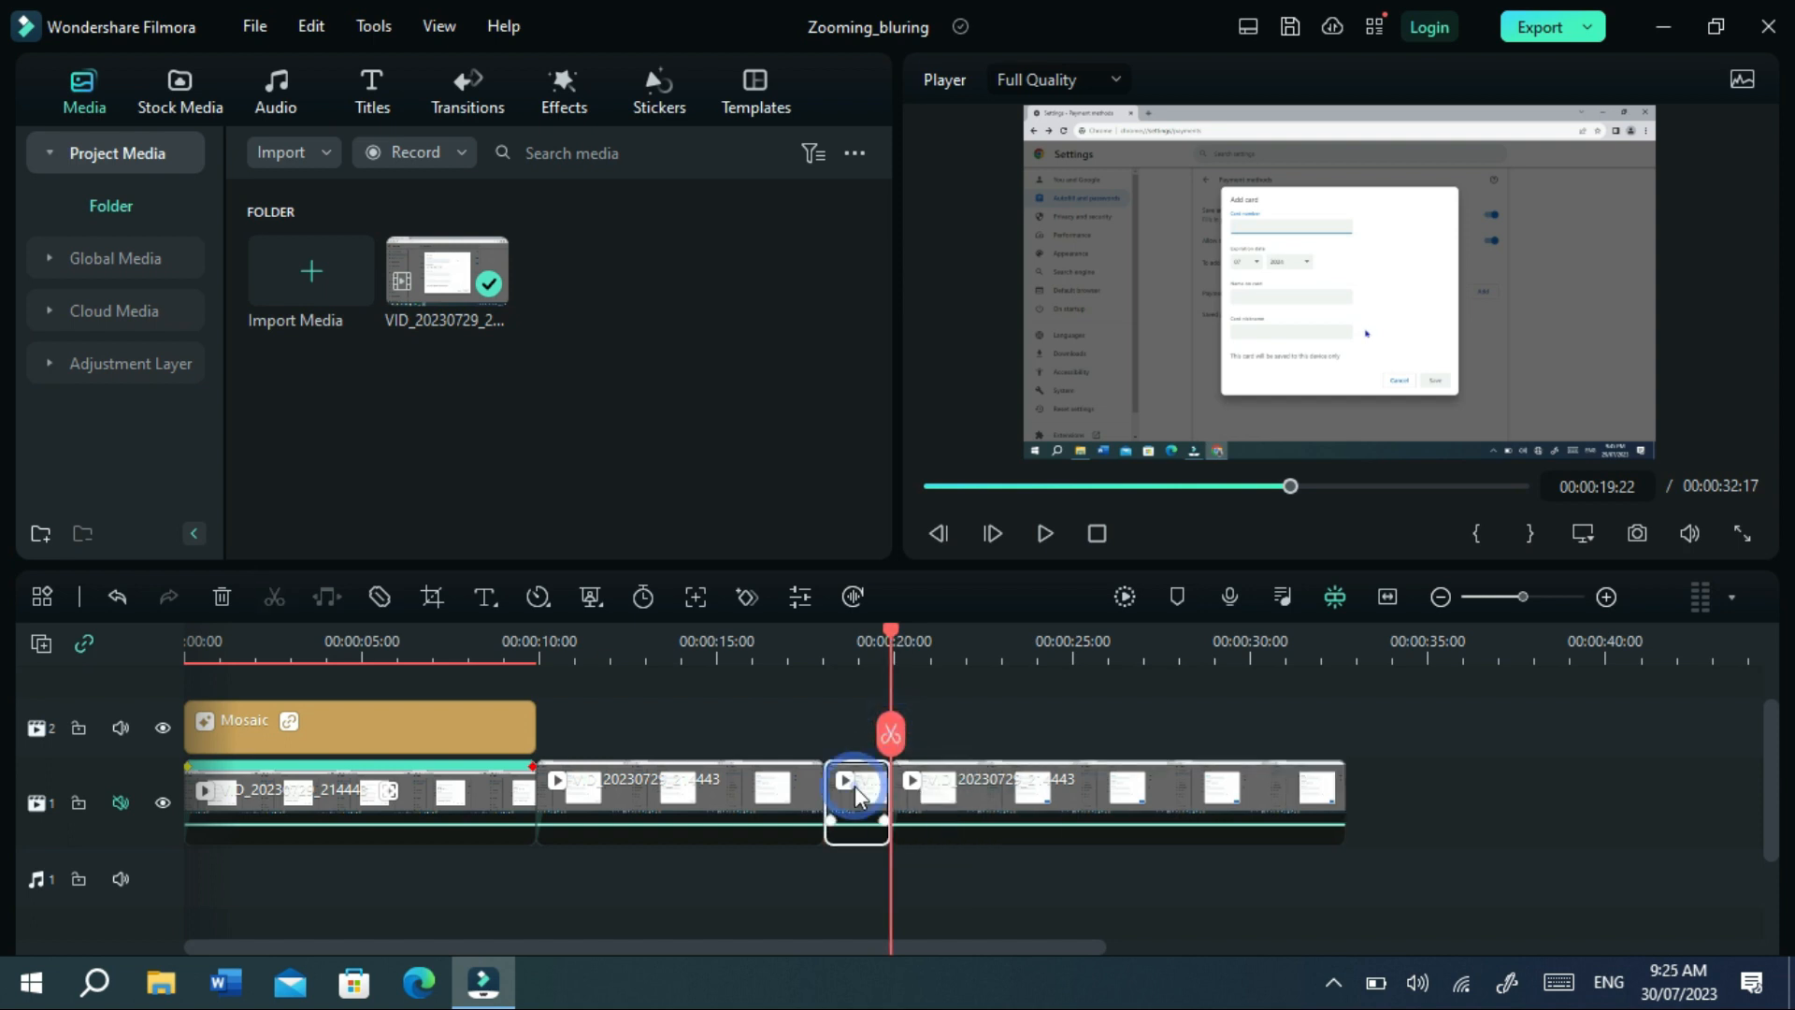
Apply a Pan & Zoom ending on a 365 x 205 frame around the card-number field.
left_click(432, 597)
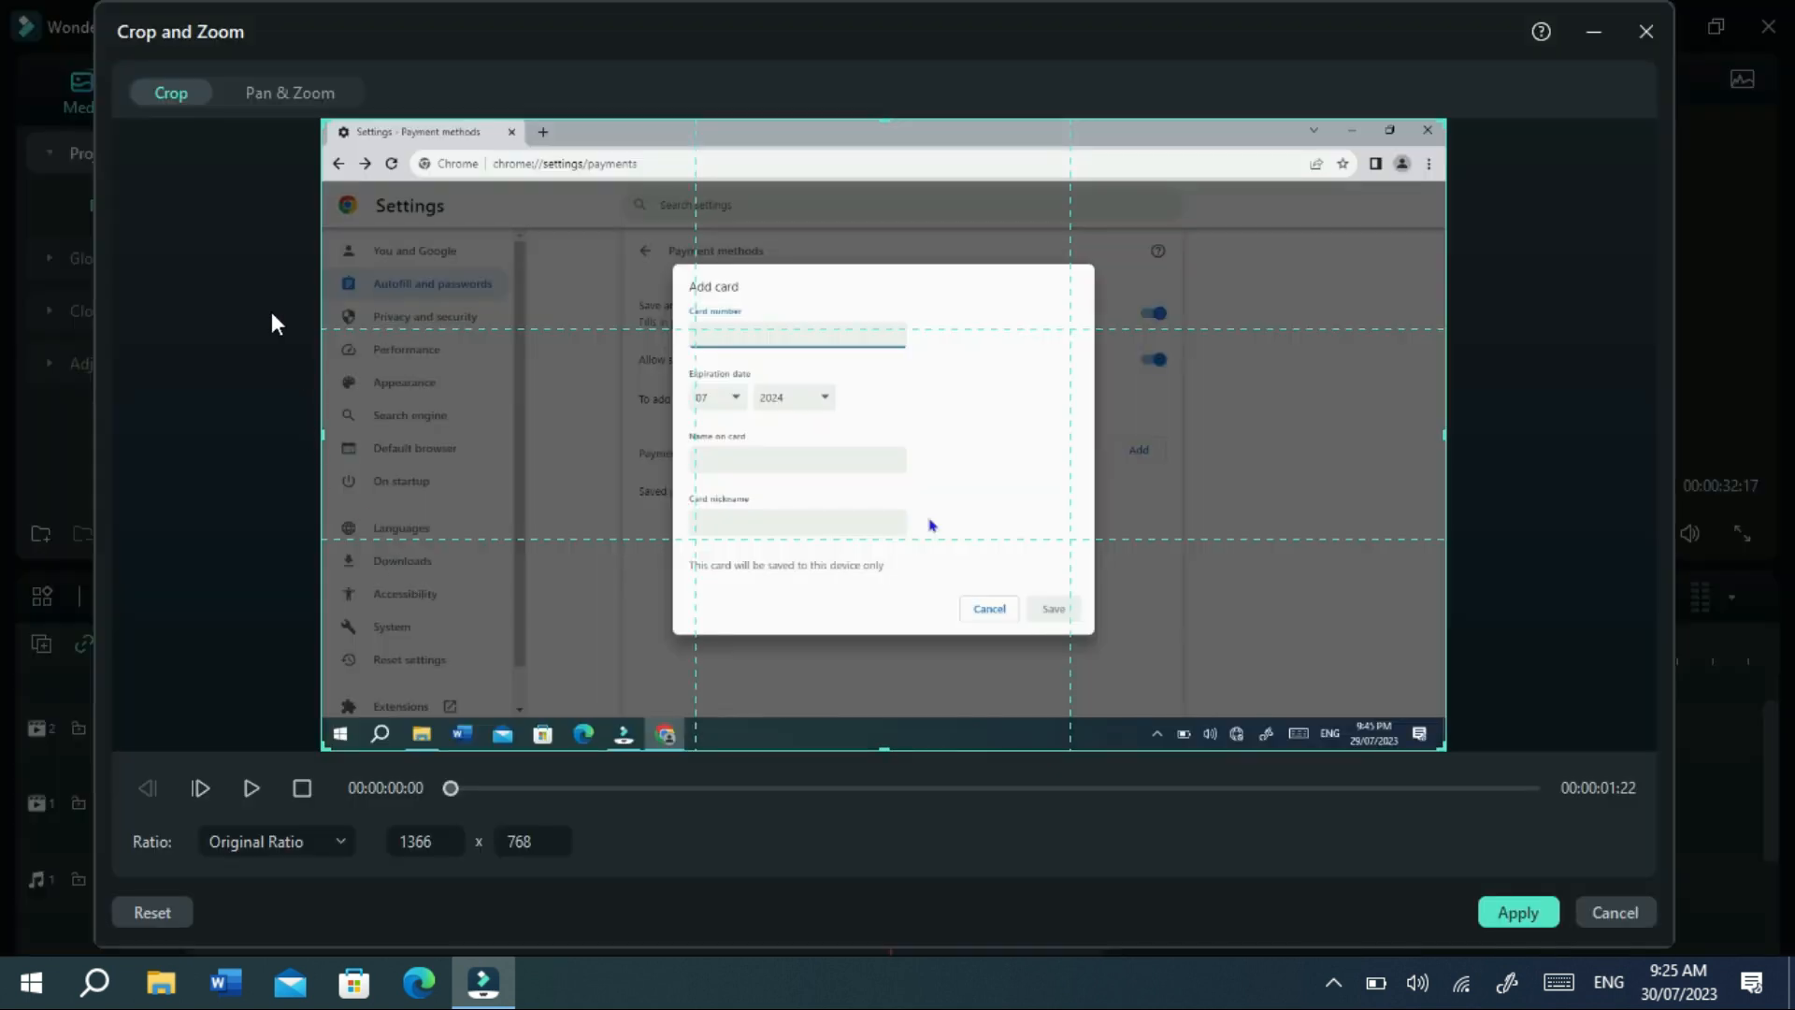
left_click(262, 86)
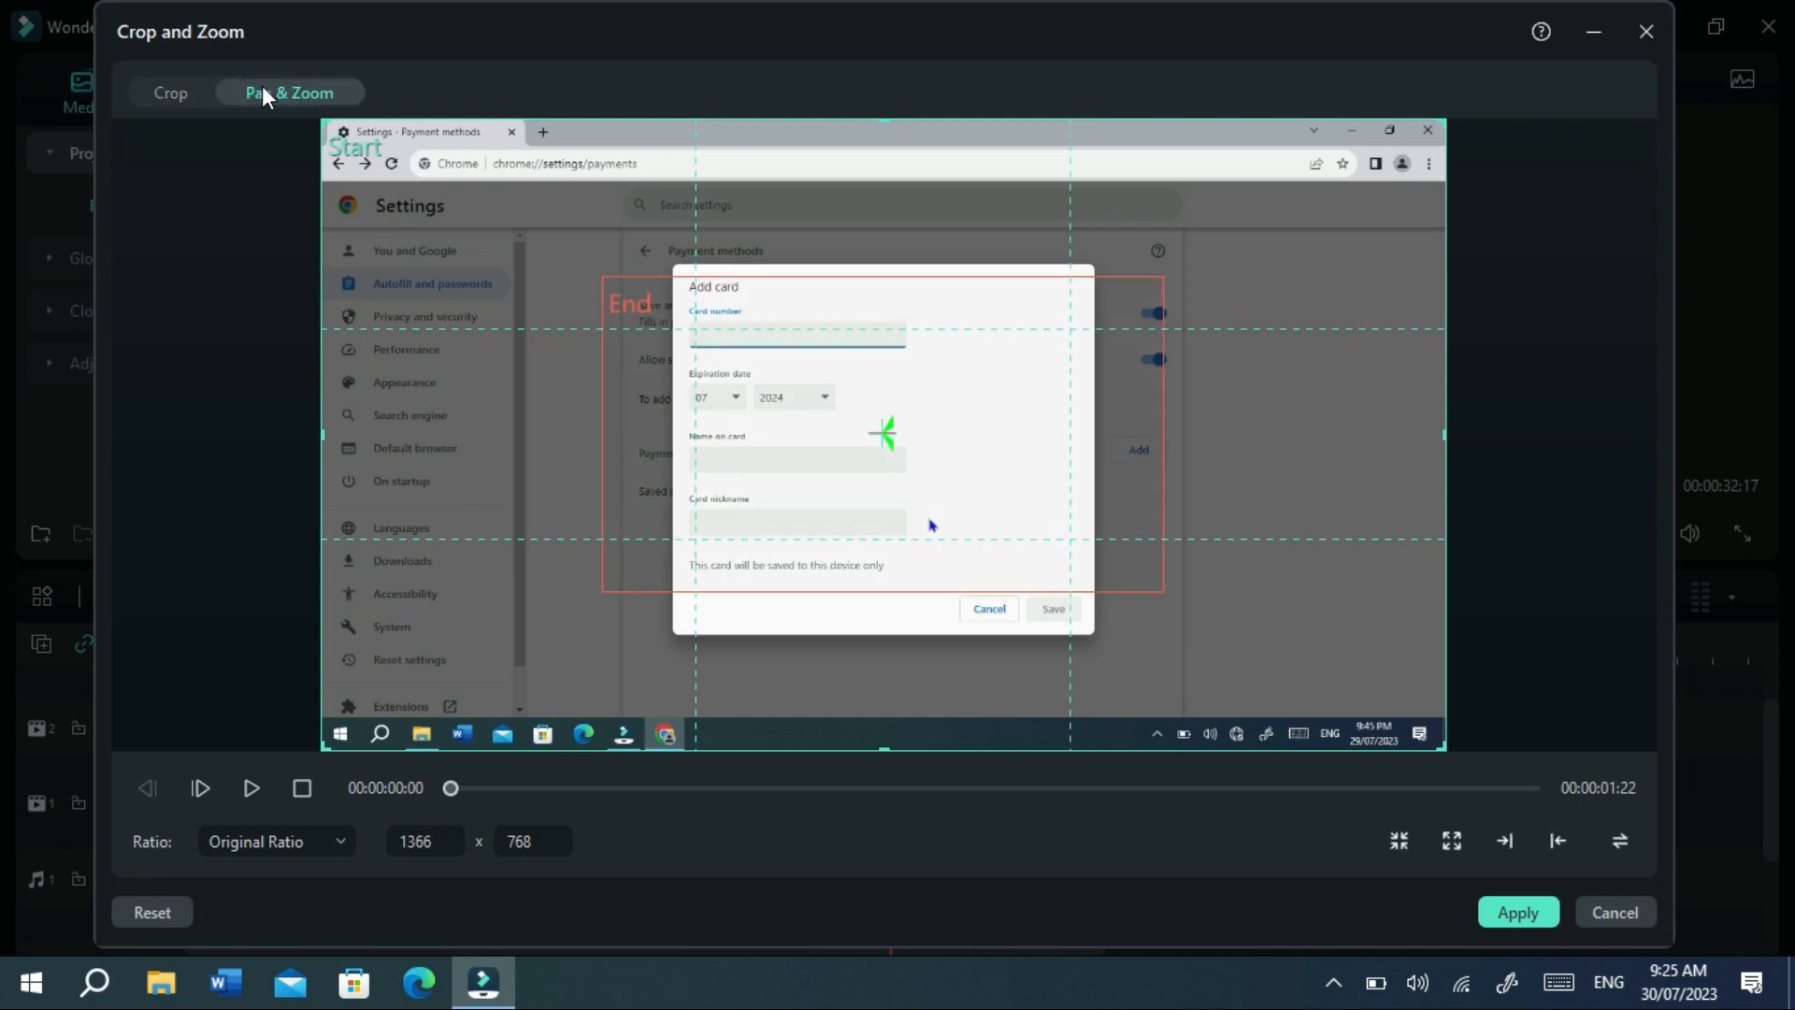
left_click(907, 383)
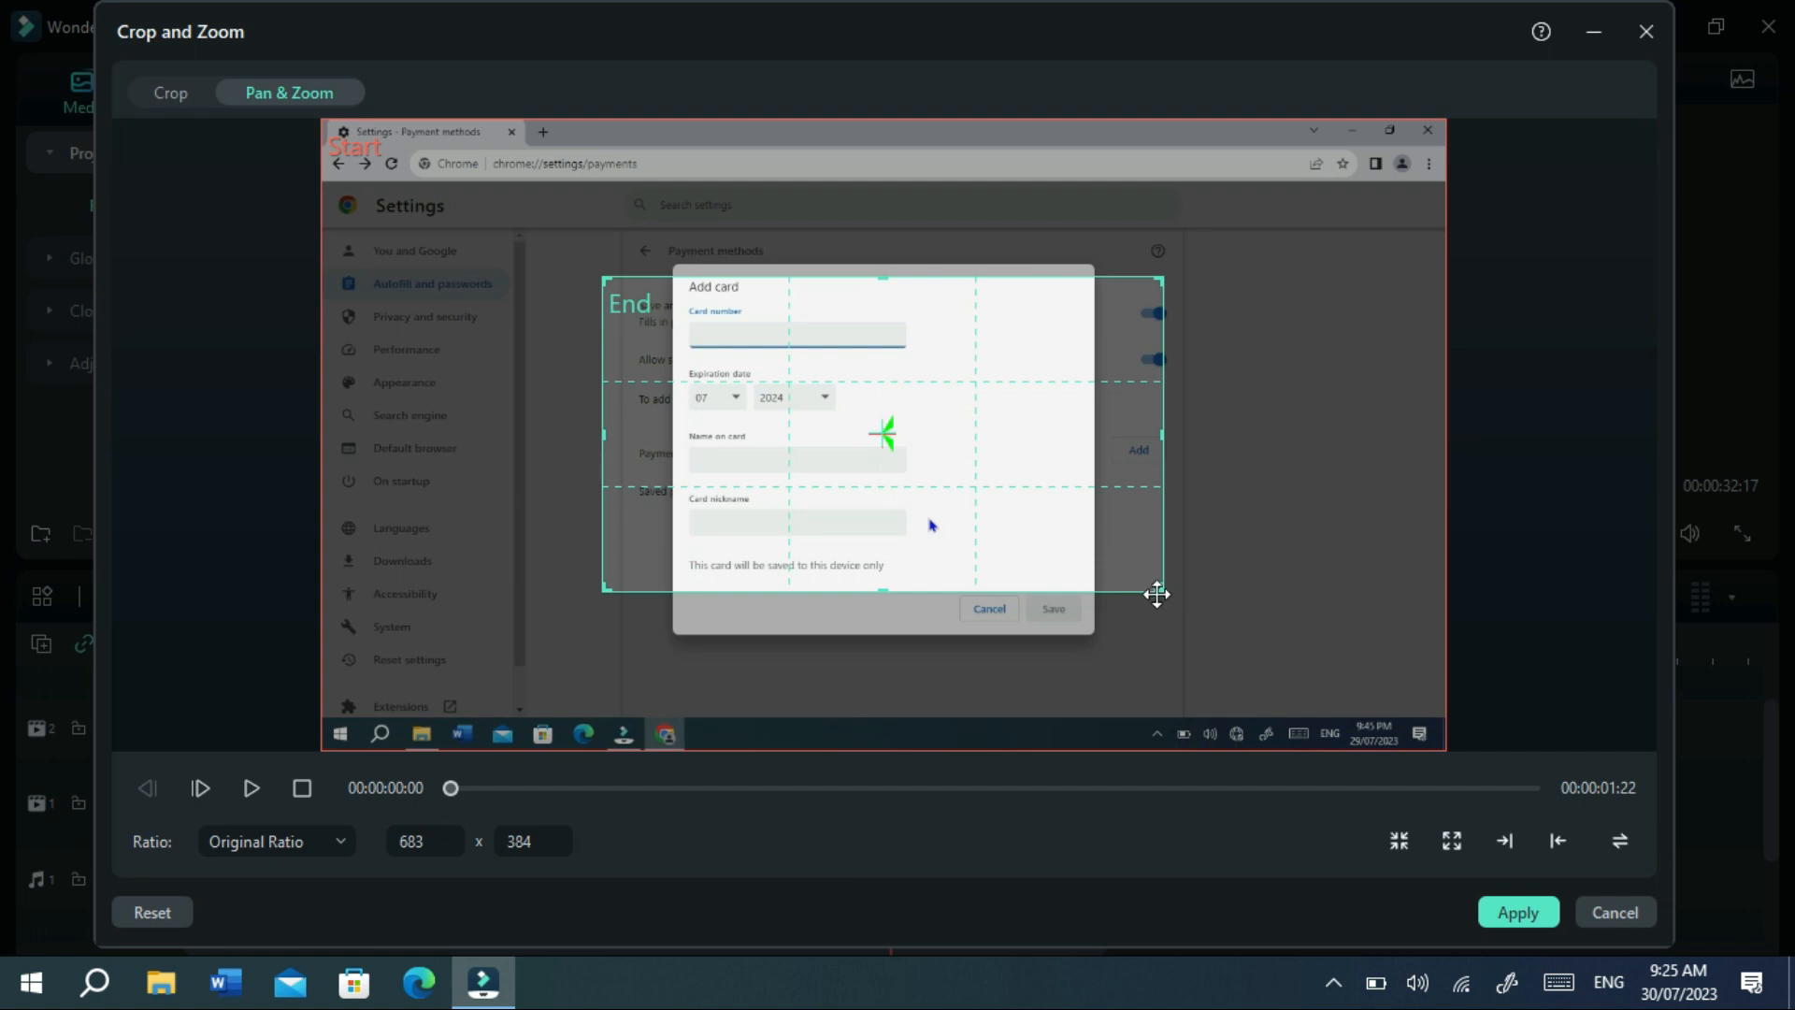
left_click_drag(1156, 588, 900, 435)
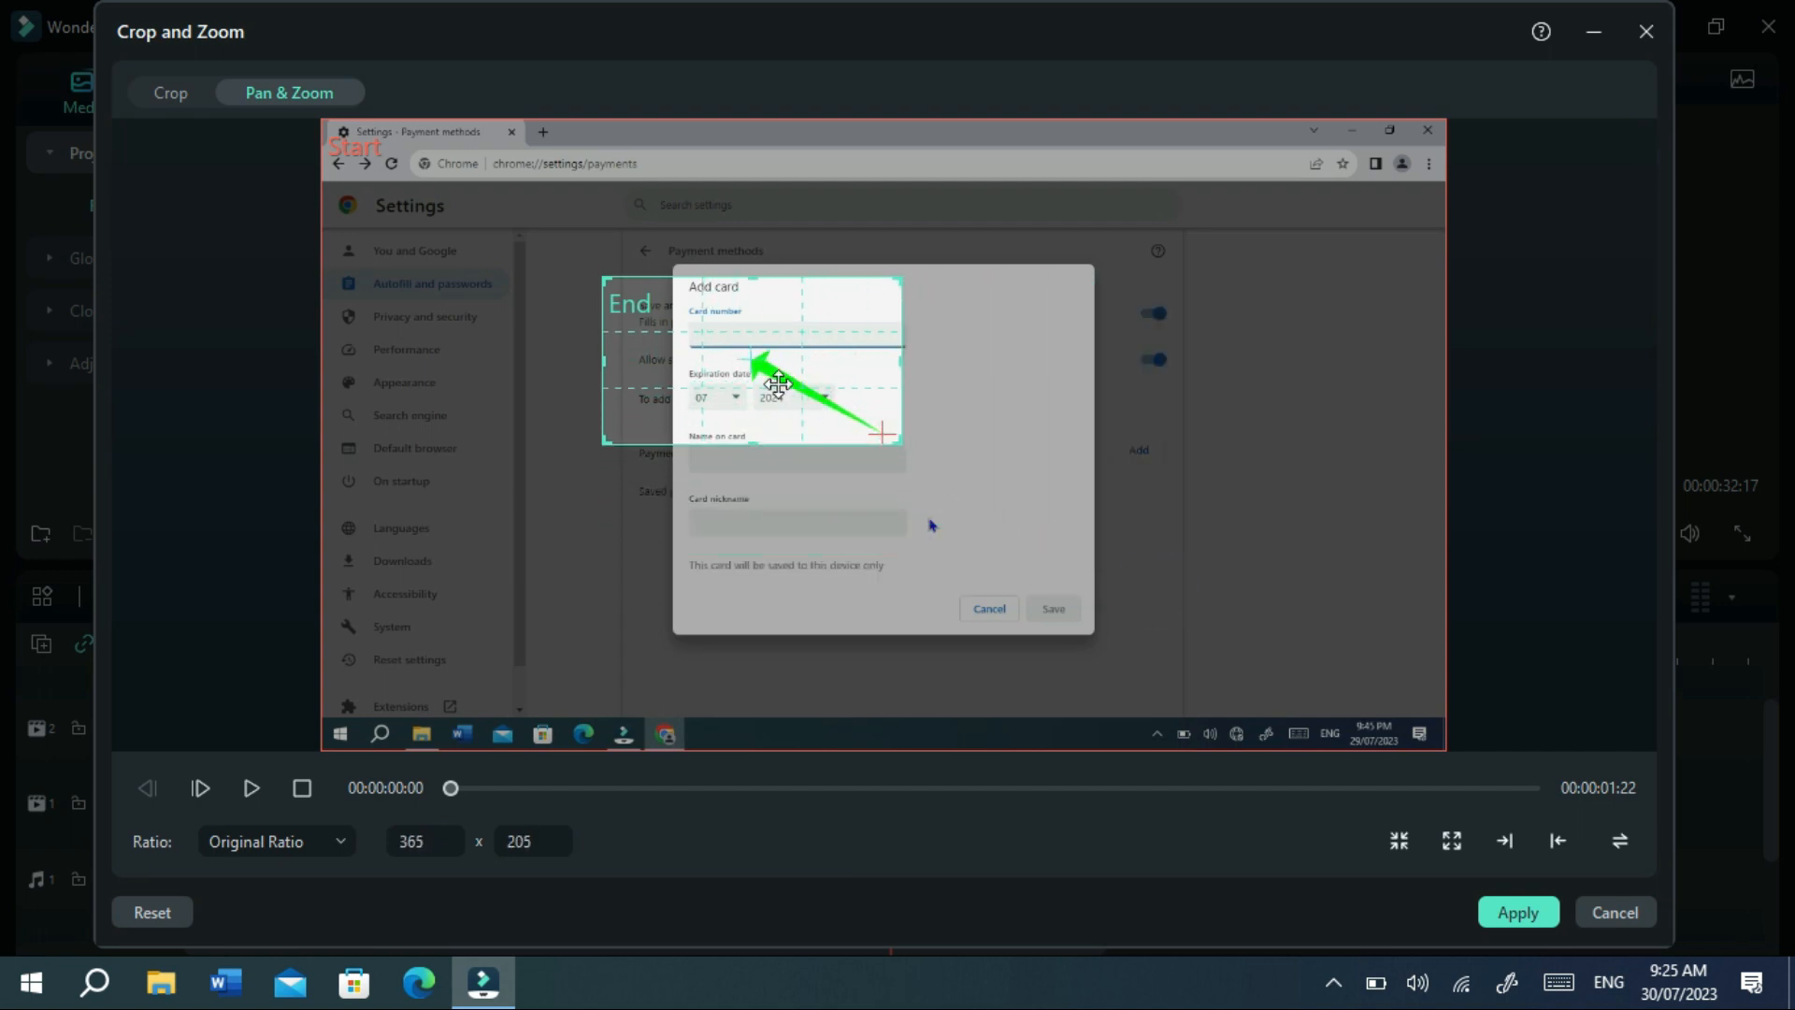
left_click_drag(720, 353, 777, 351)
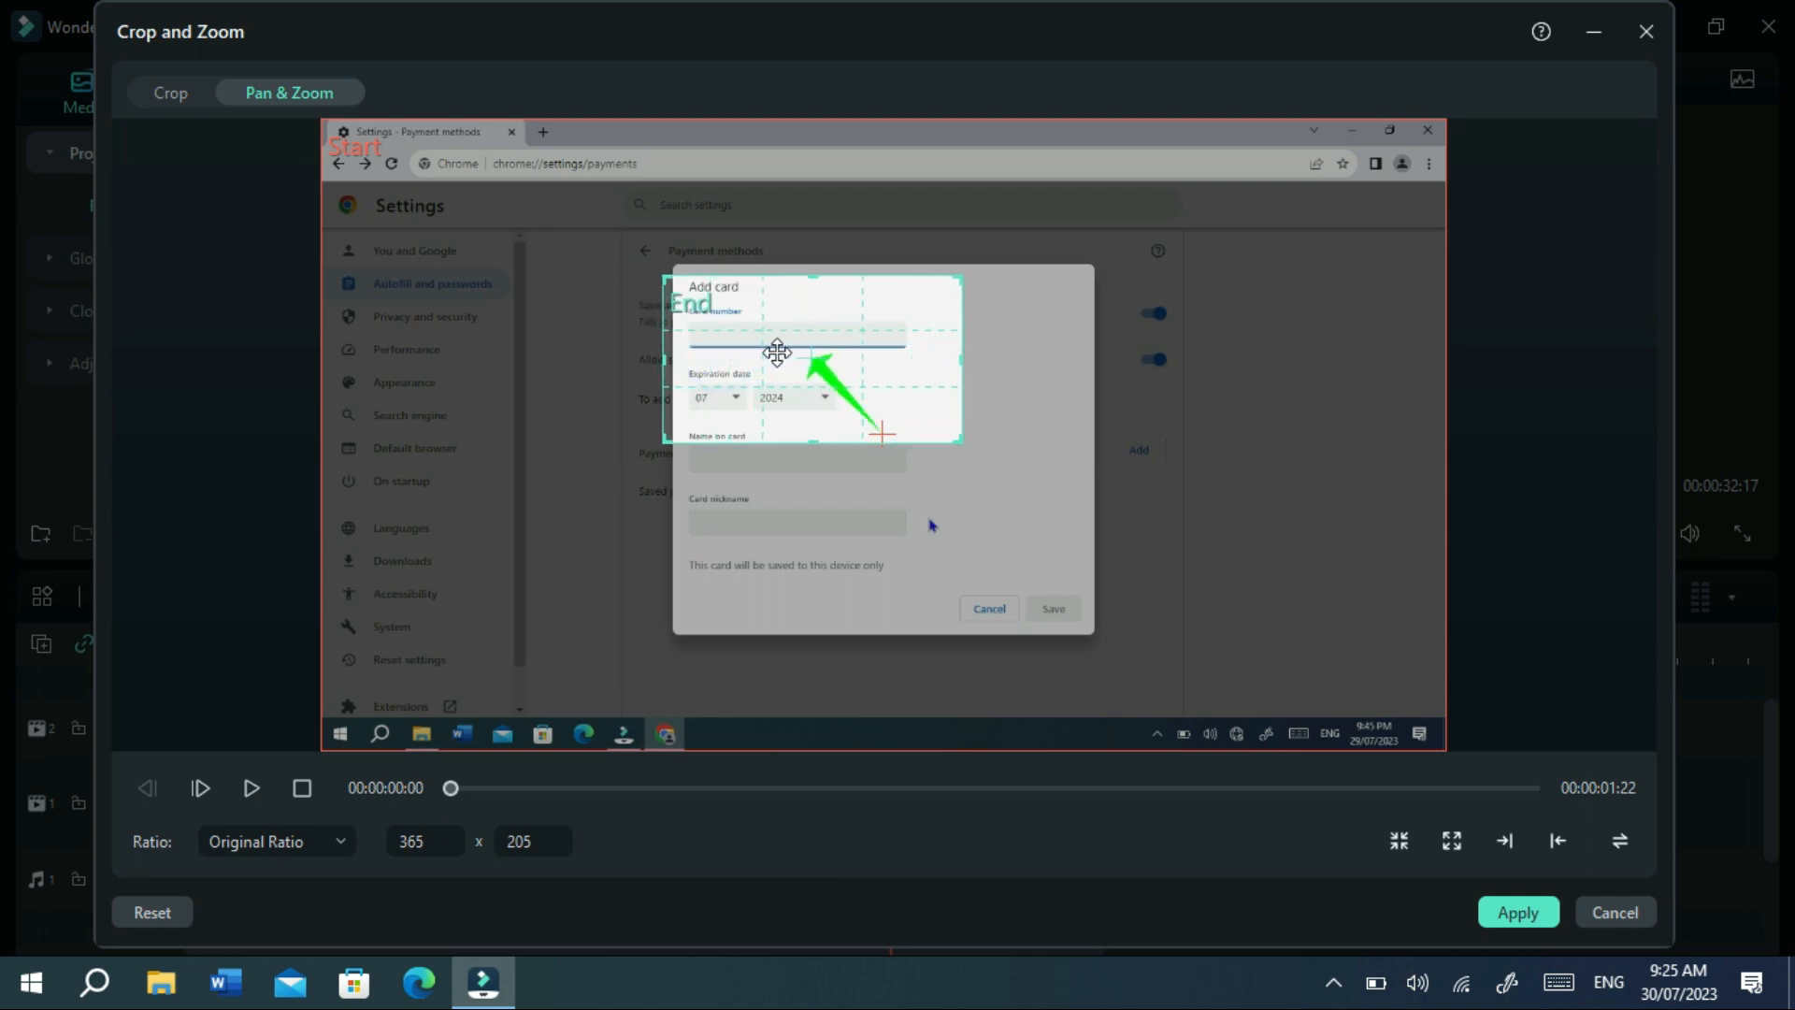
left_click(1526, 909)
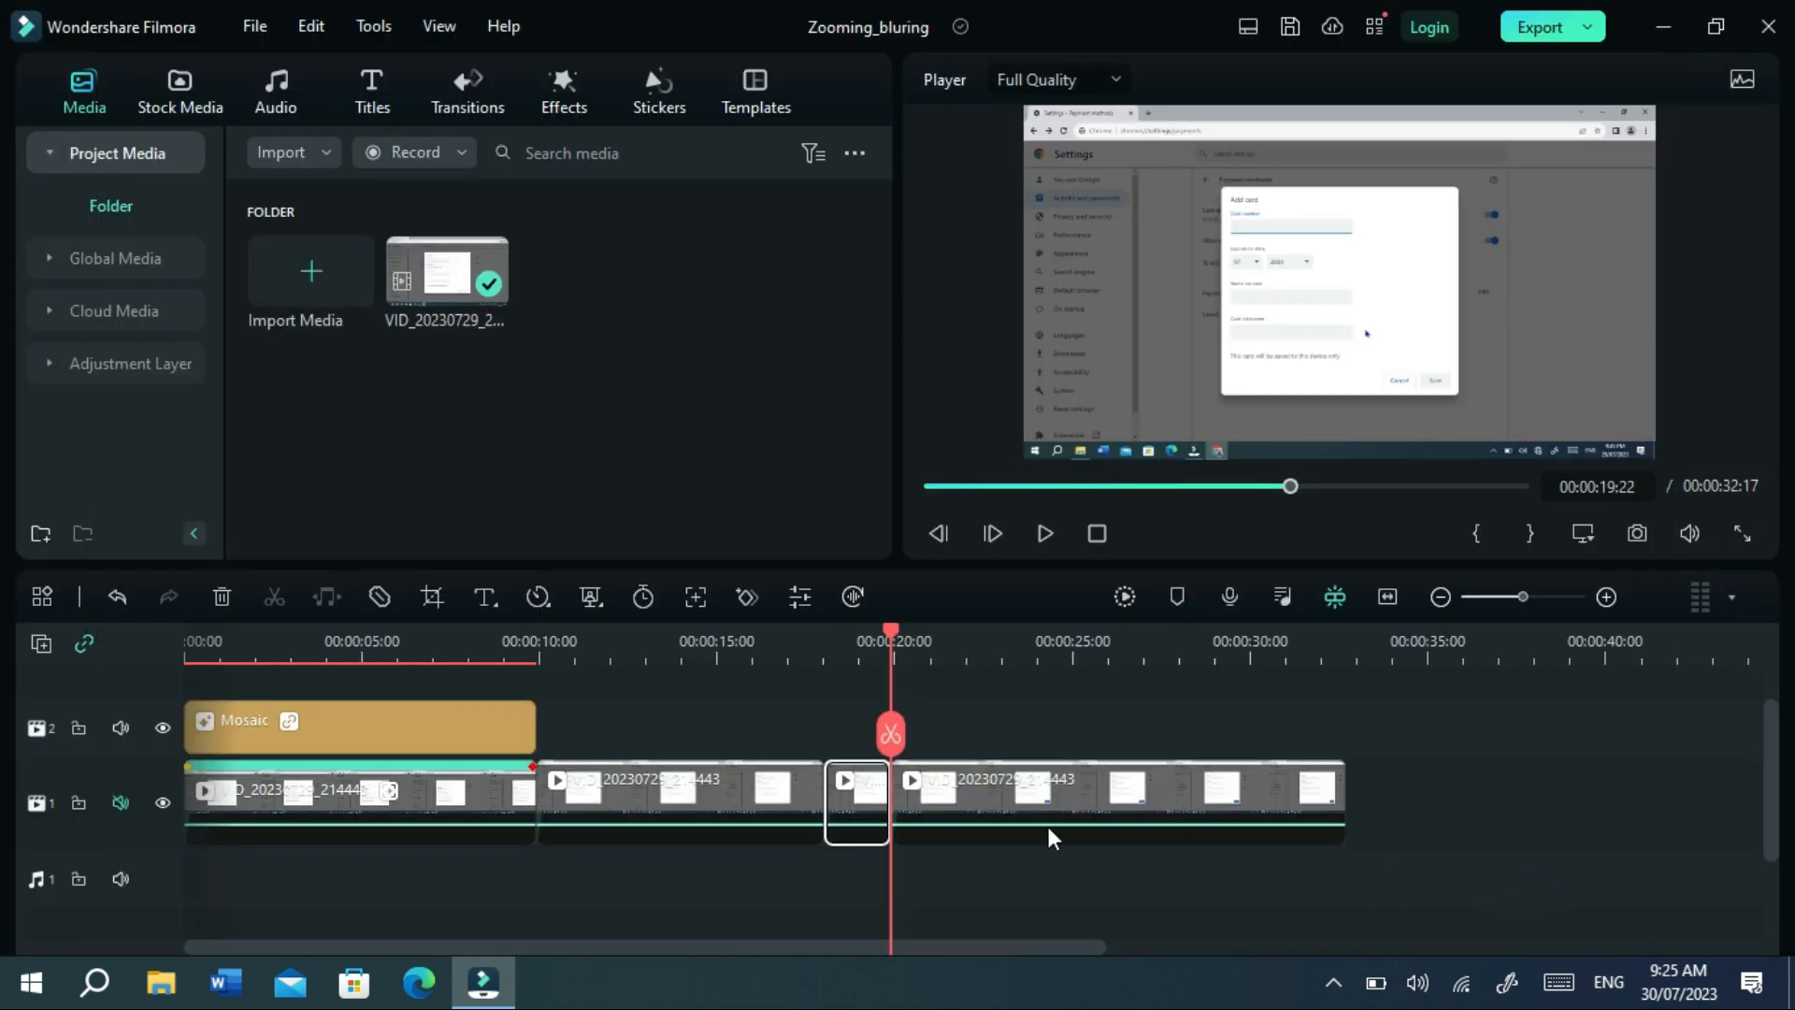
Copy the short clip's zoom effect and cut the following clip at about 00:00:26:20.
right_click(849, 798)
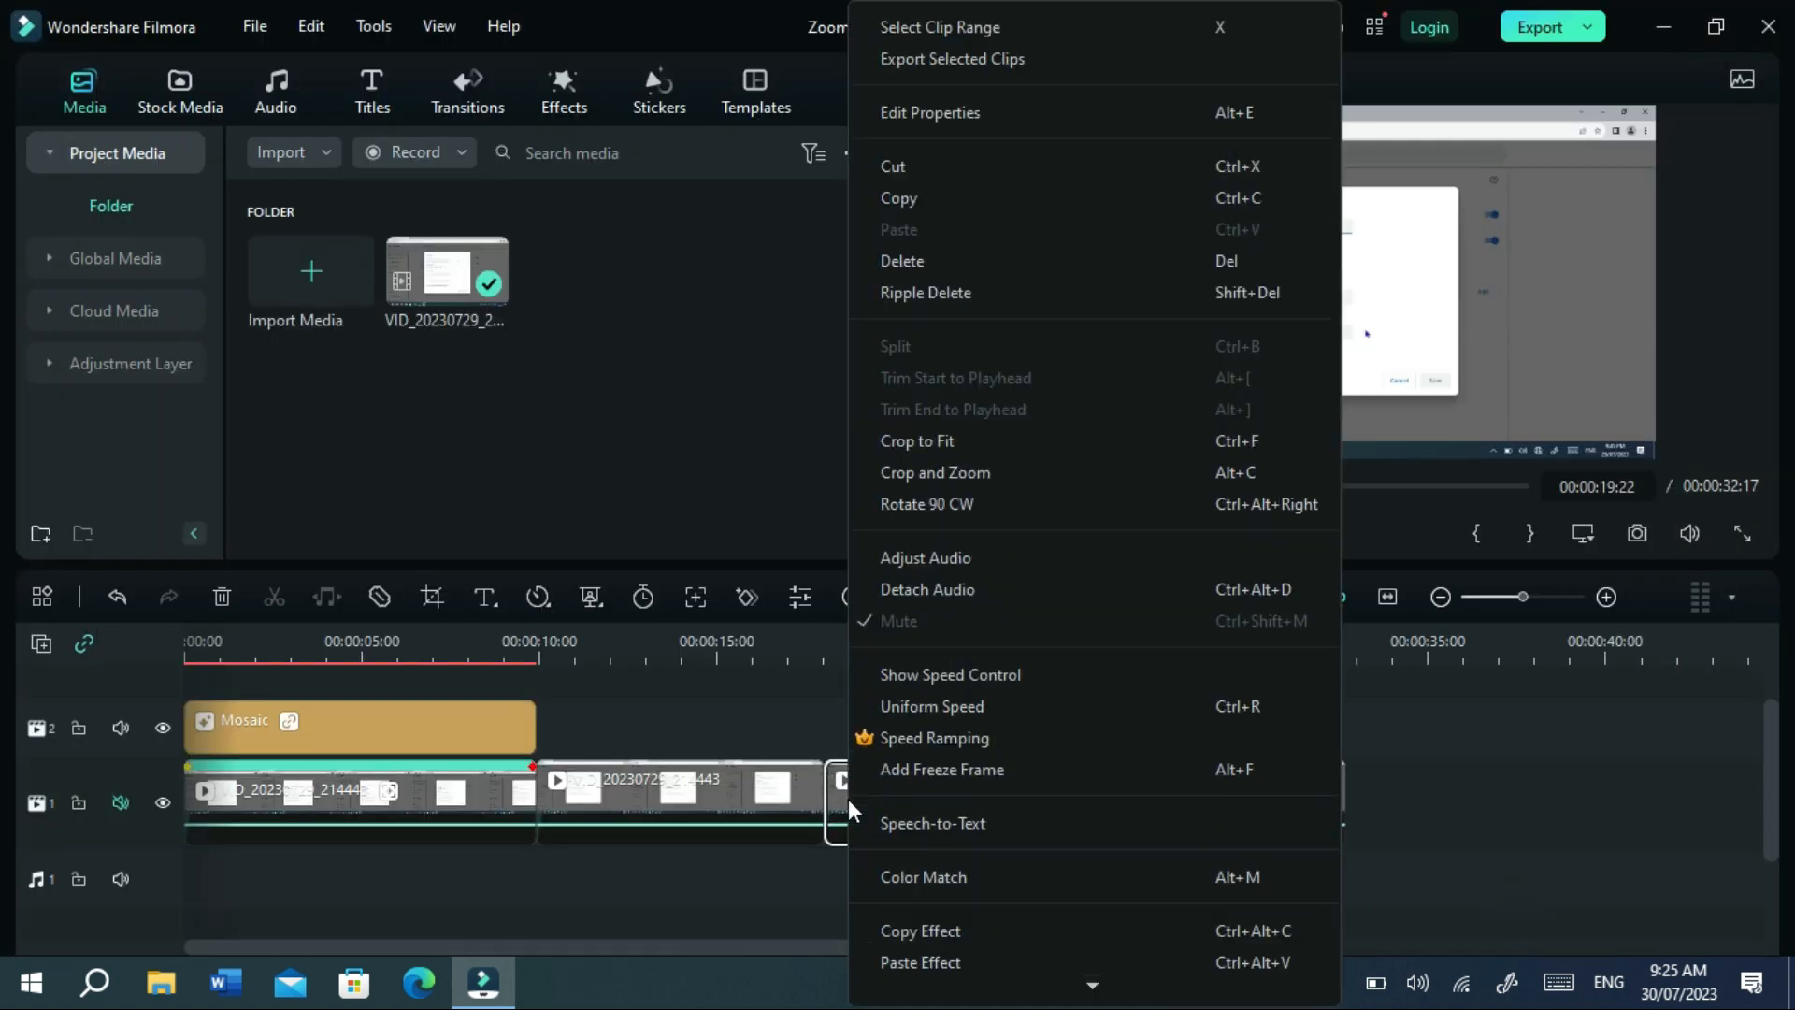
left_click(938, 930)
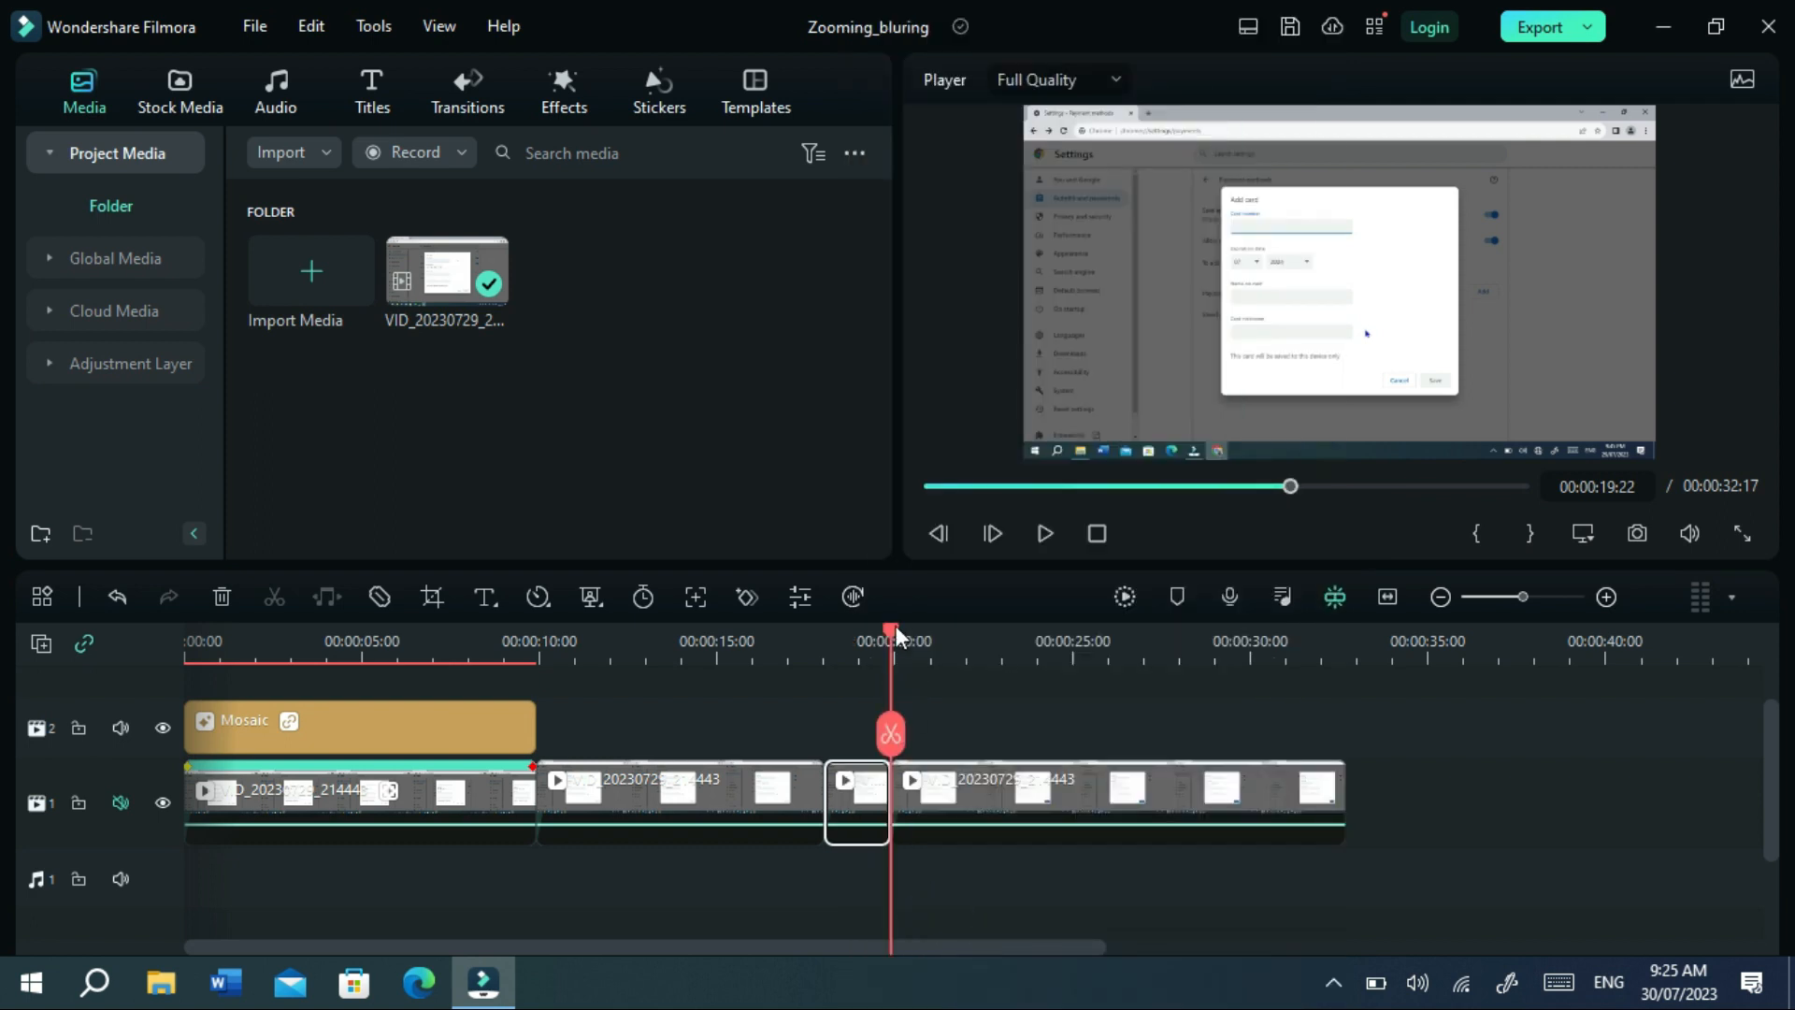
left_click_drag(896, 625, 1139, 633)
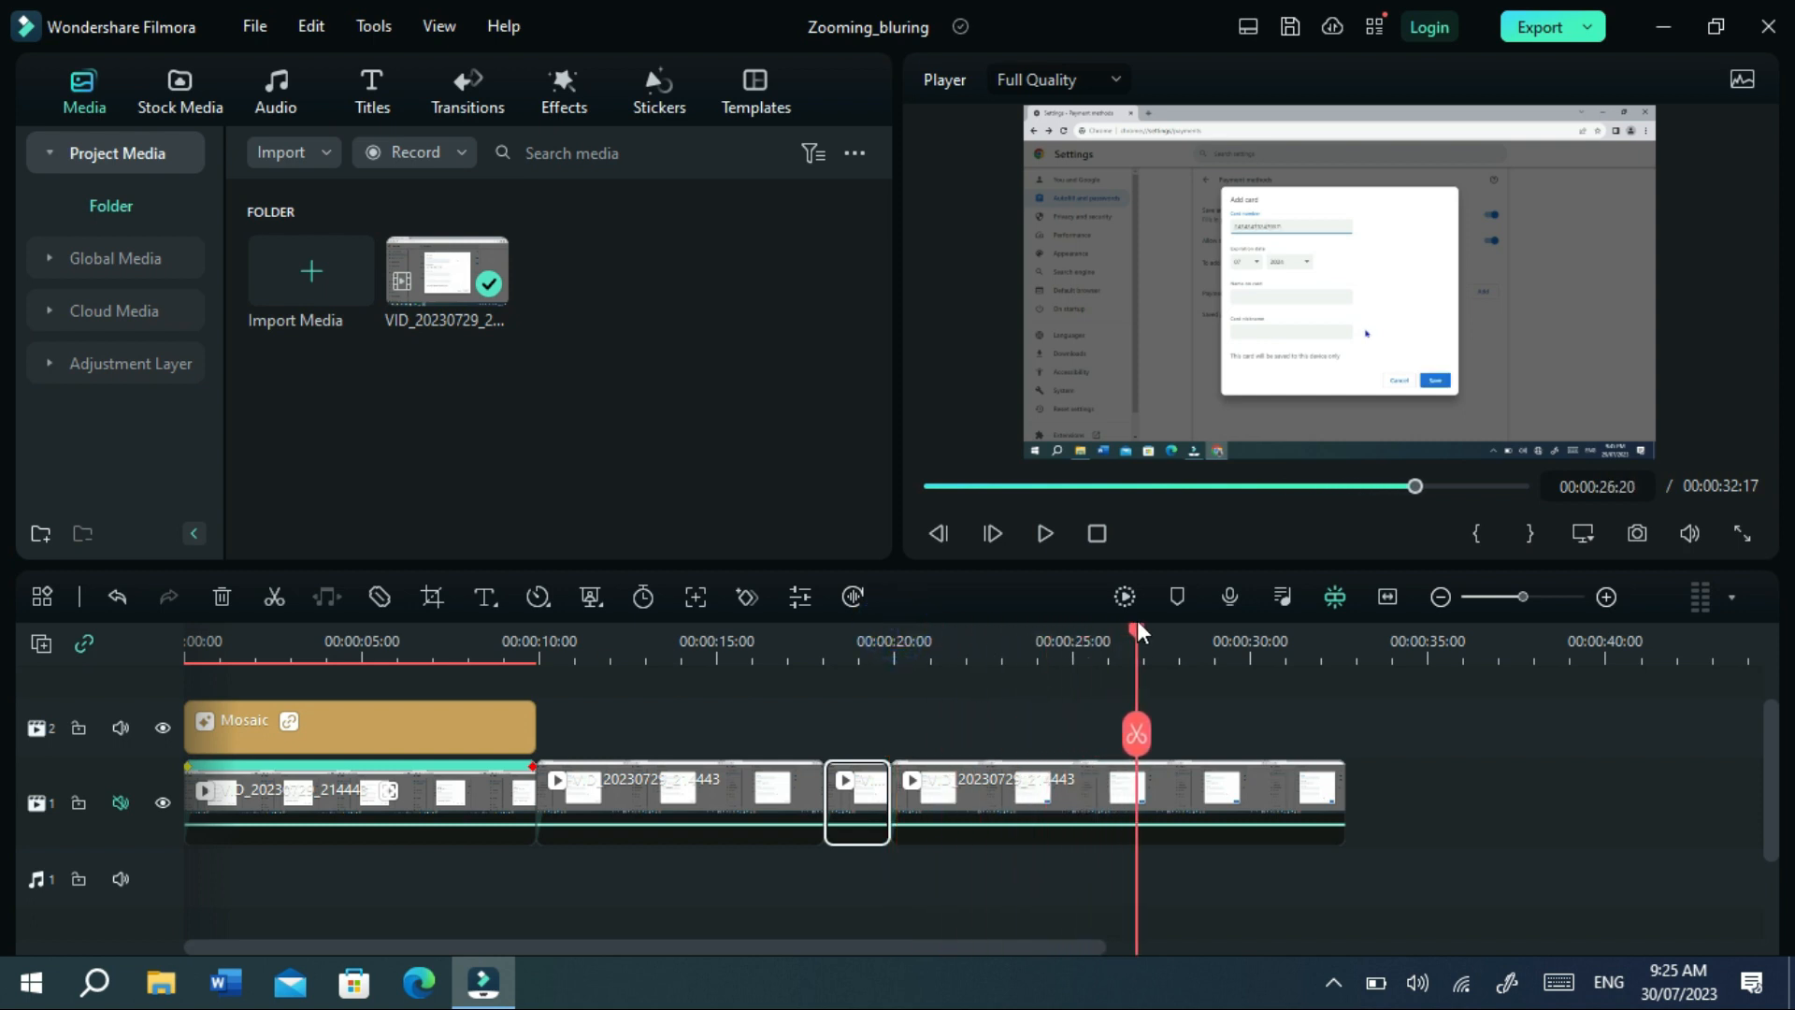
left_click(1136, 733)
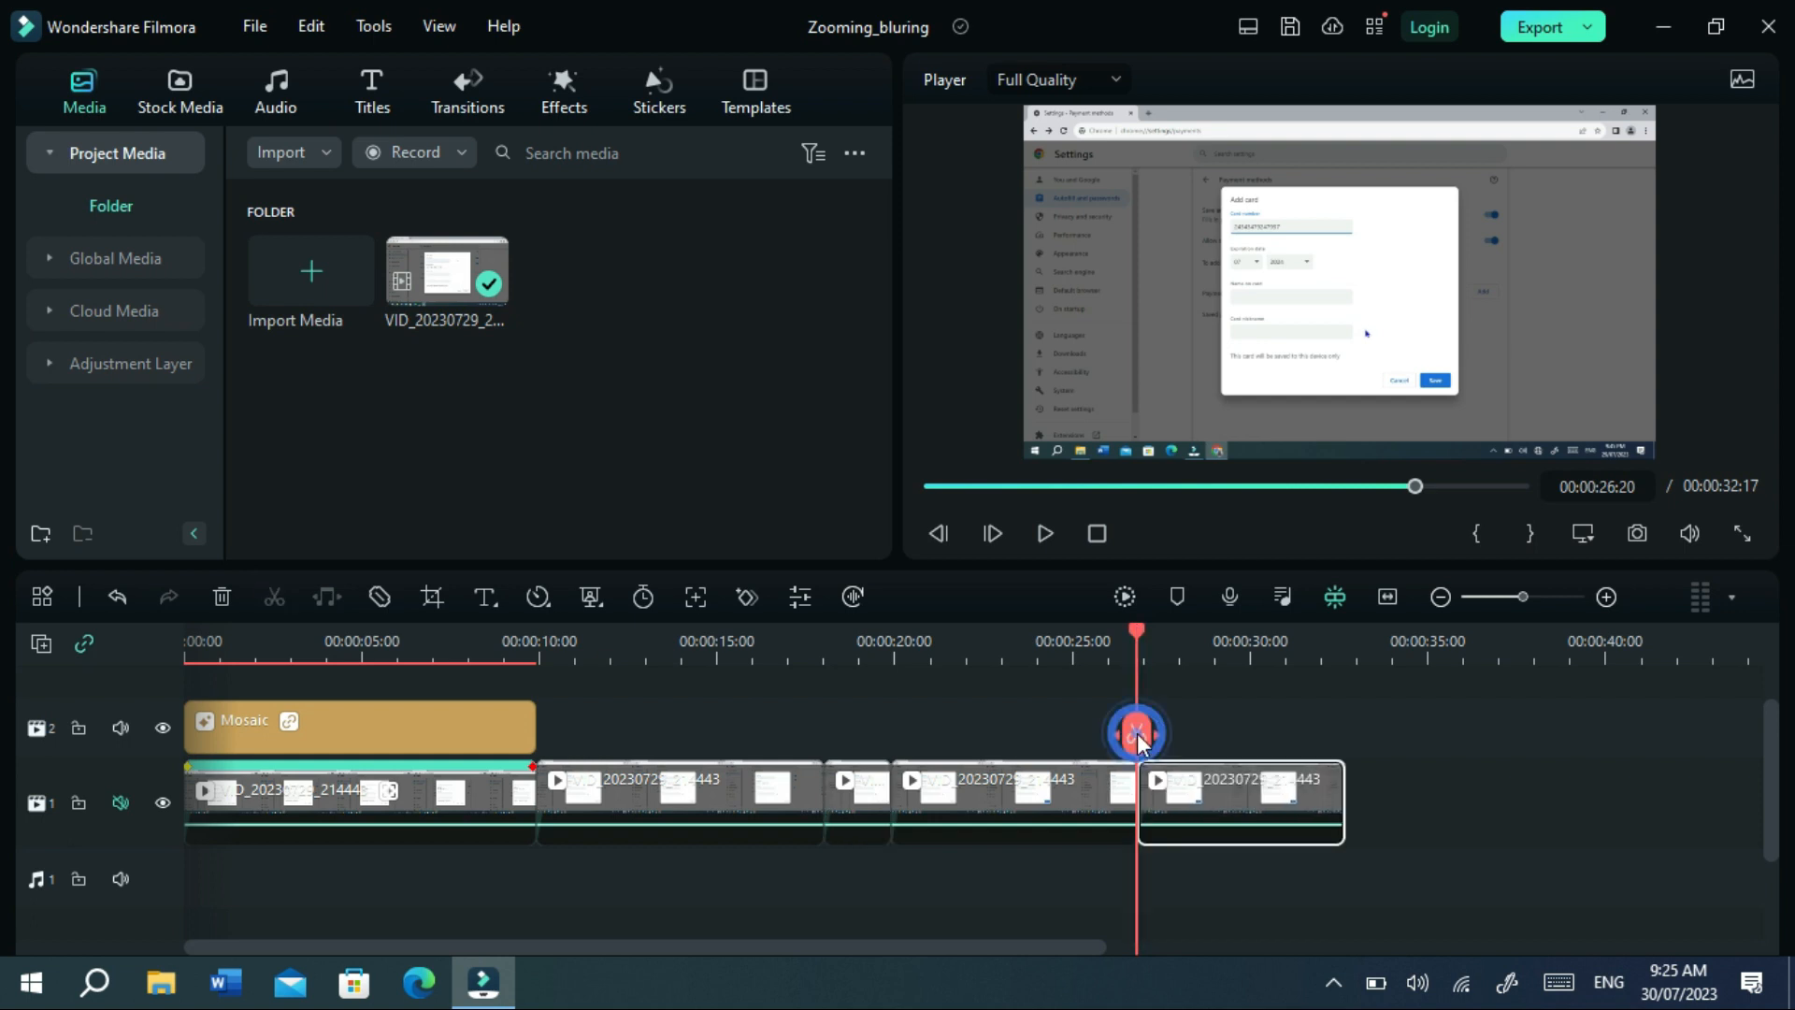
left_click(991, 788)
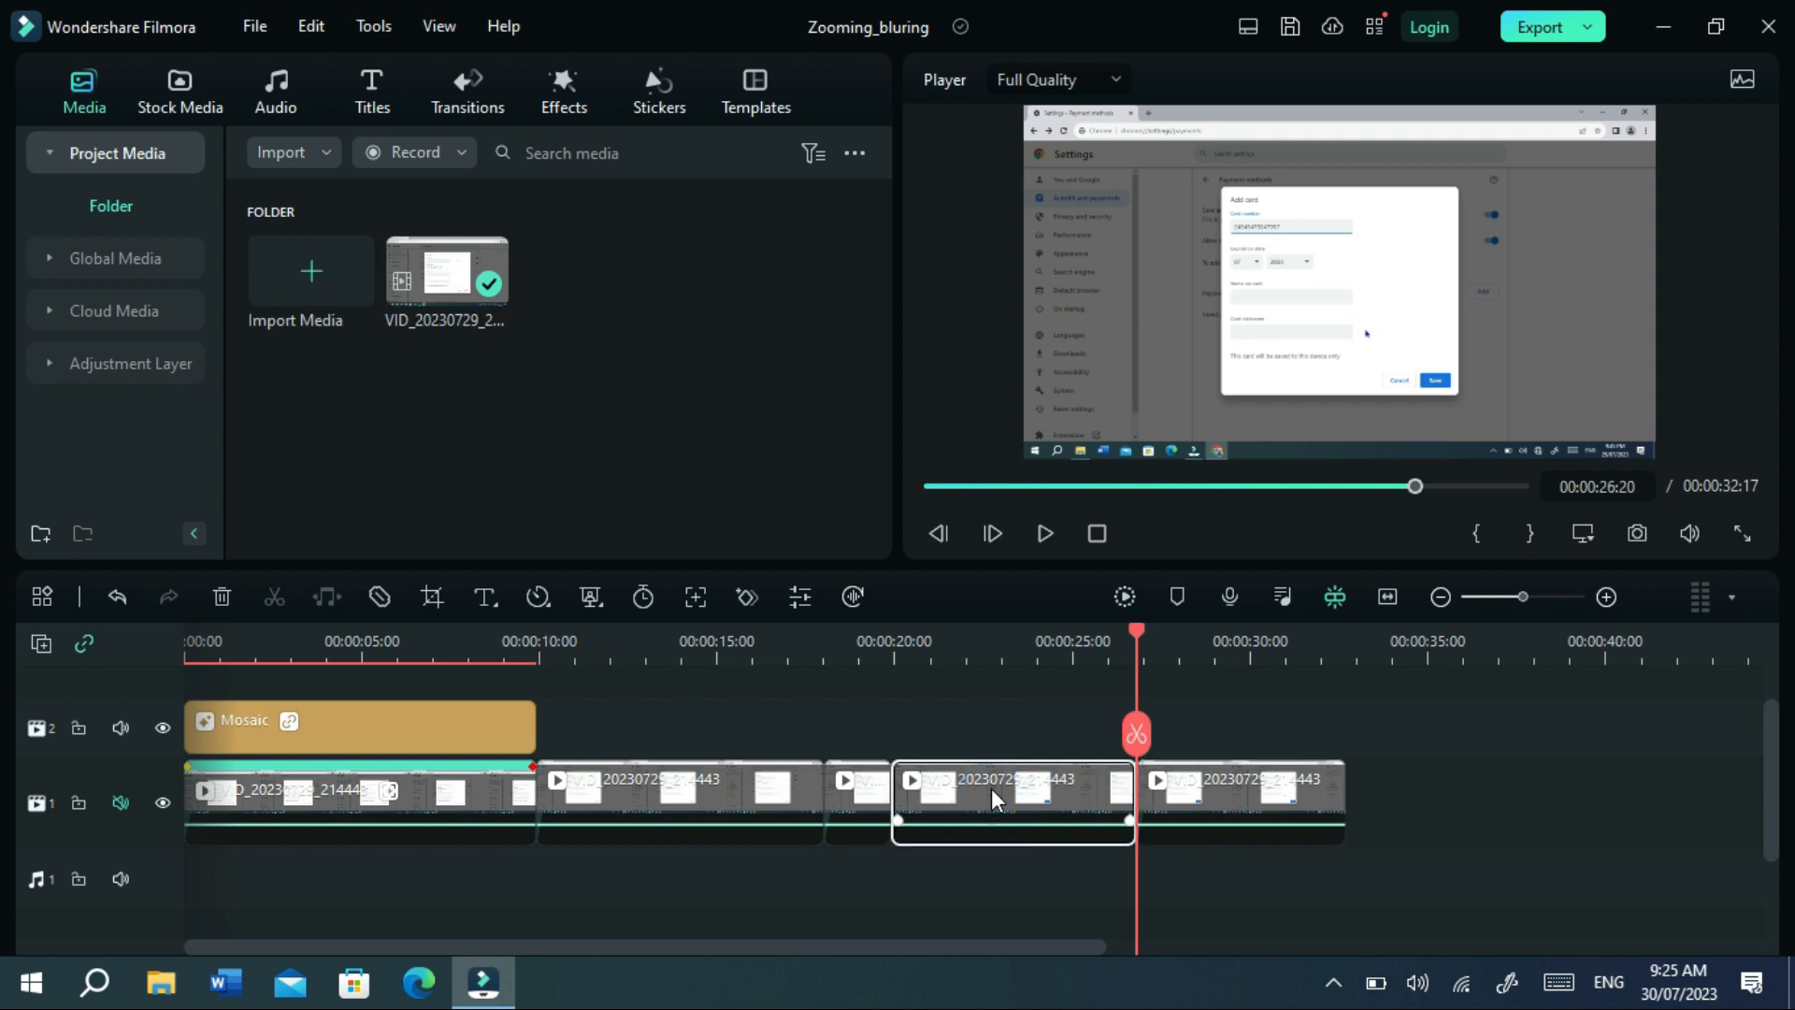
Paste the zoom effect onto the middle clip with its start and end framings swapped.
right_click(991, 788)
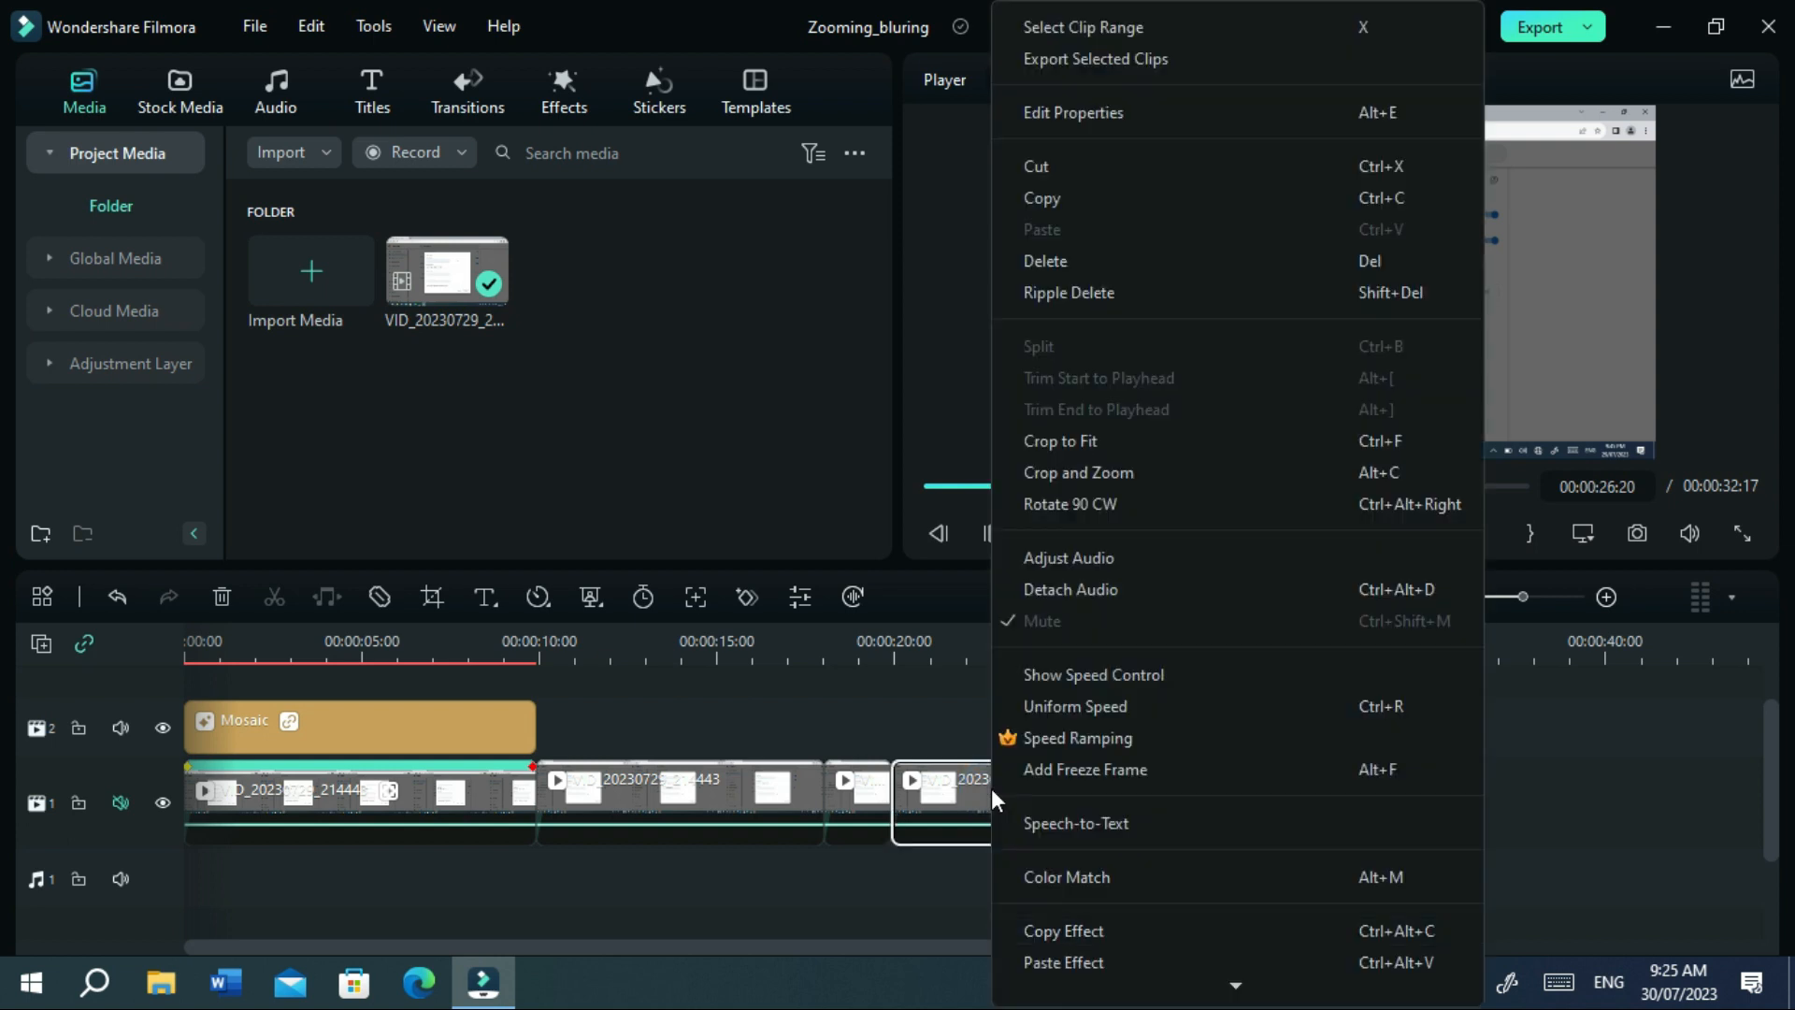
left_click(1069, 961)
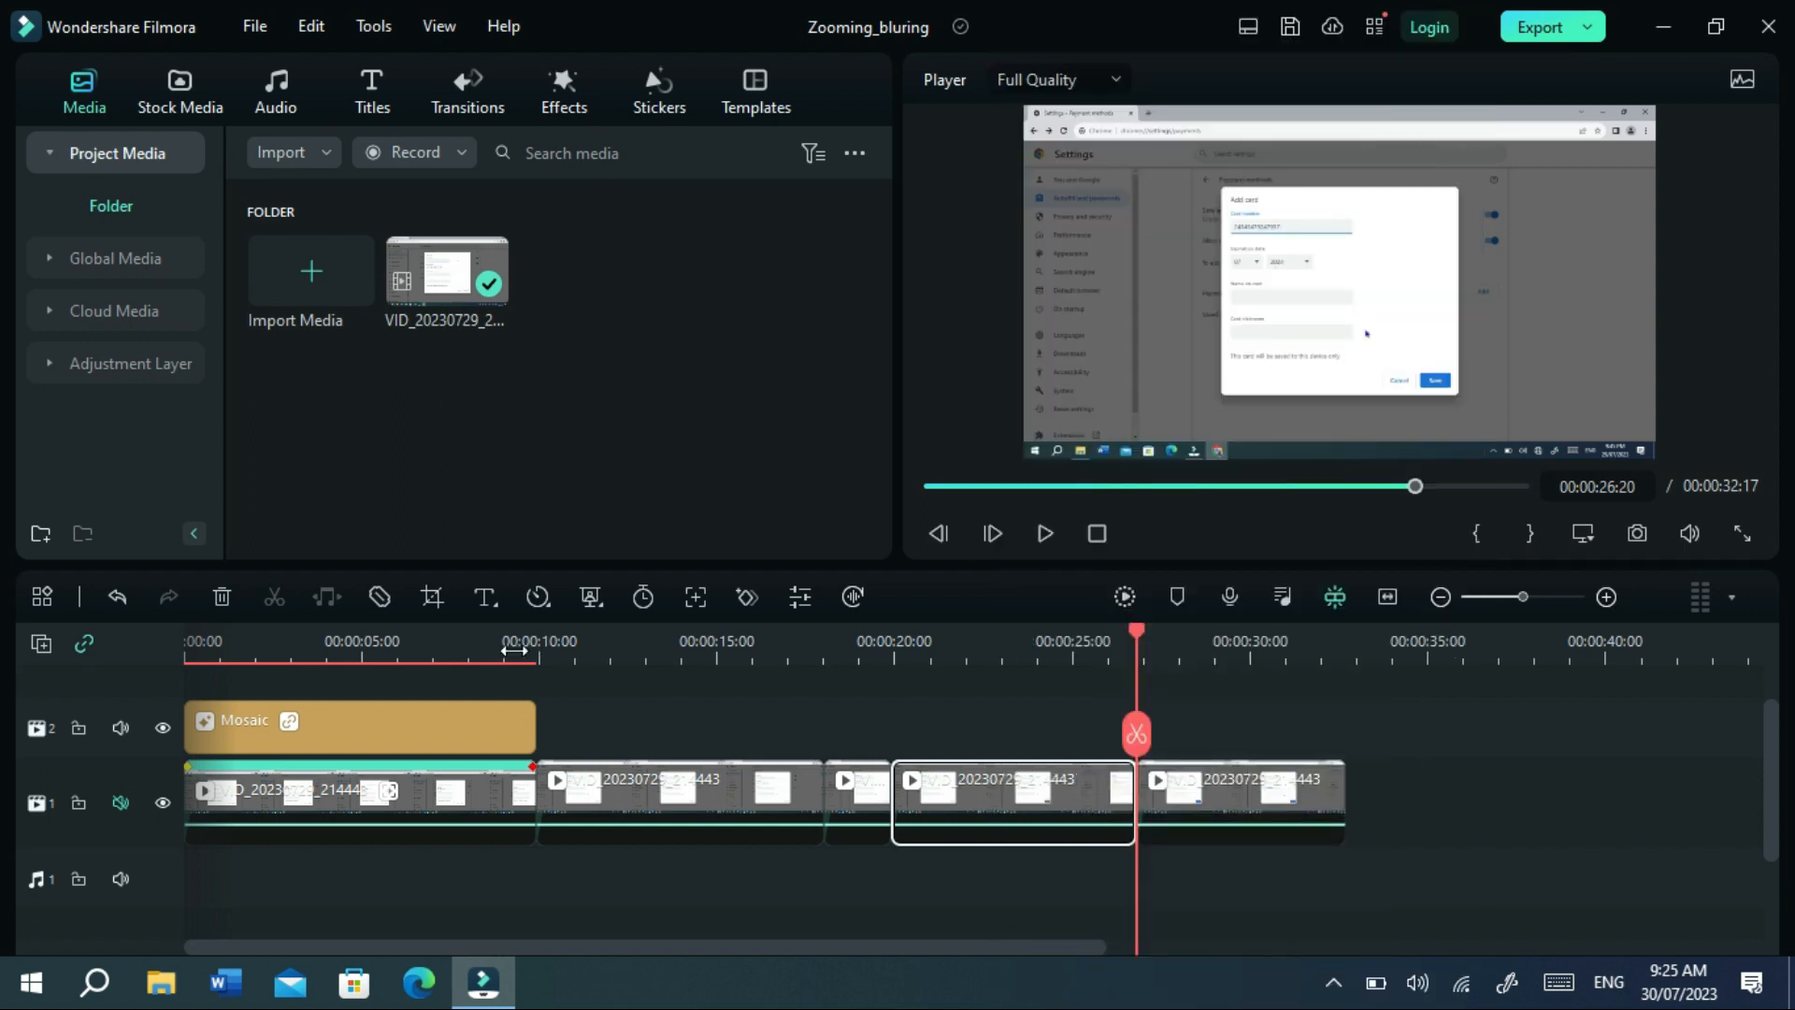
left_click(430, 594)
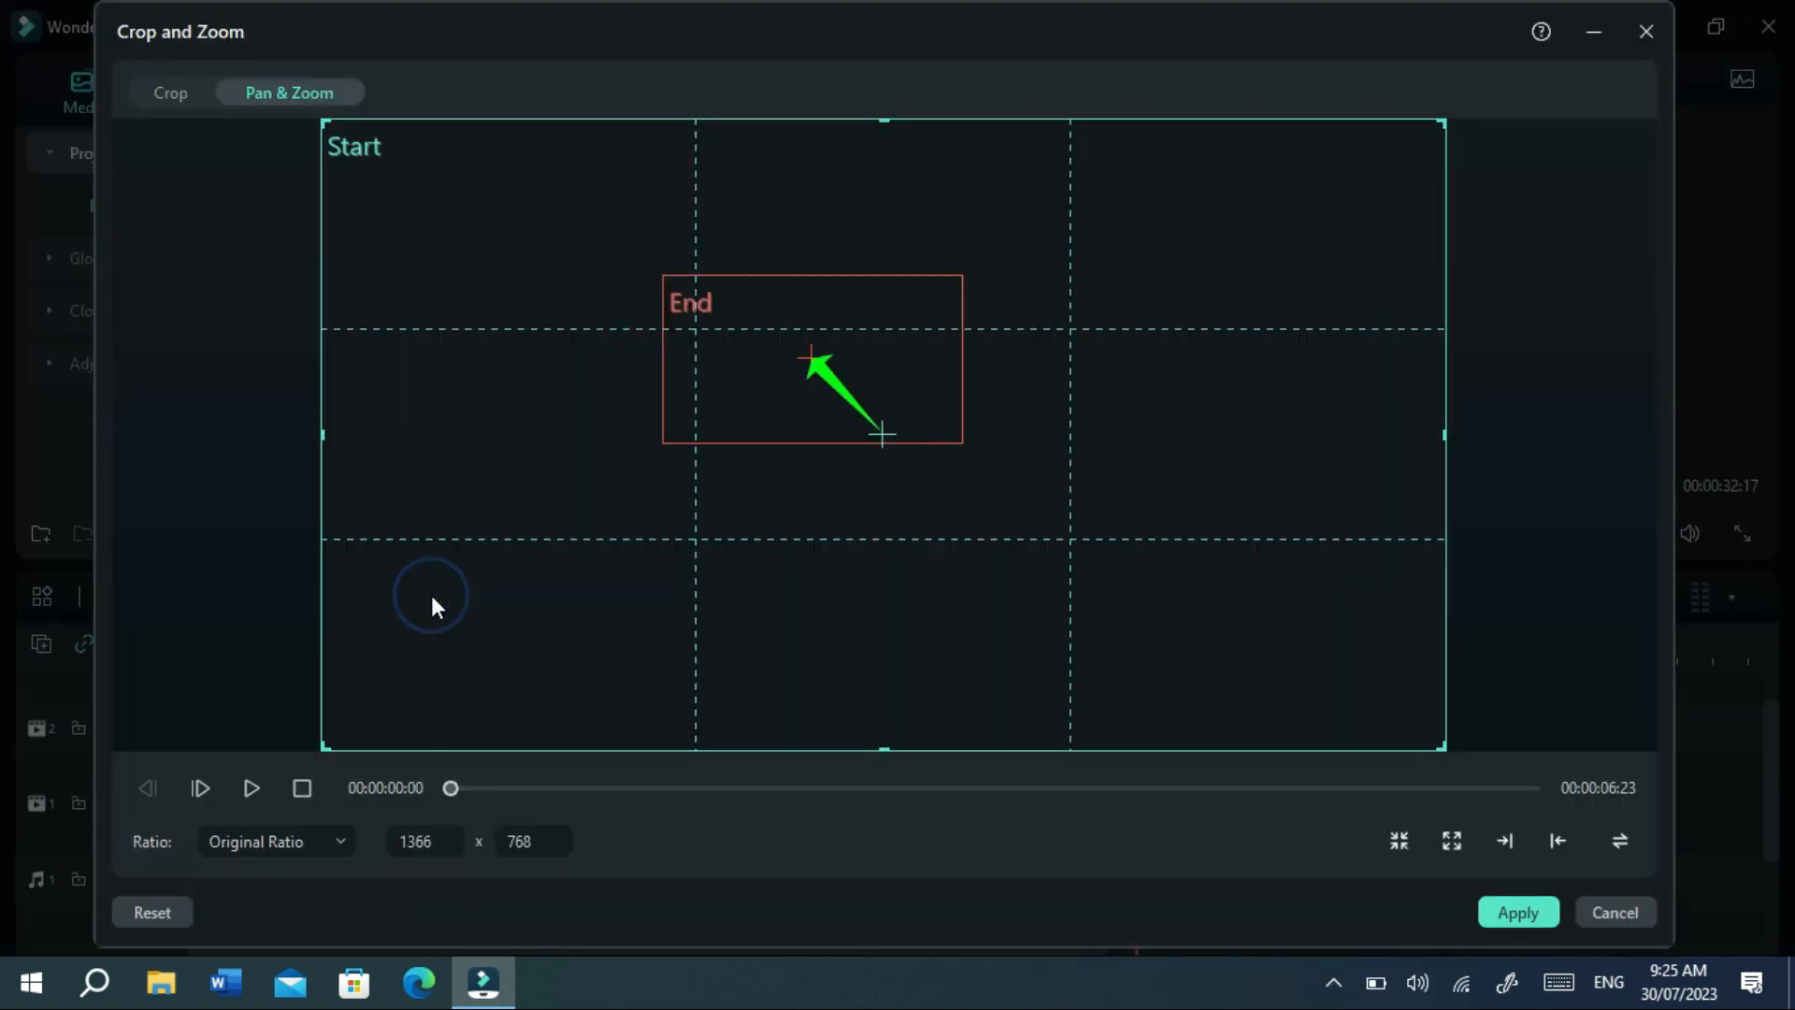
left_click(1627, 838)
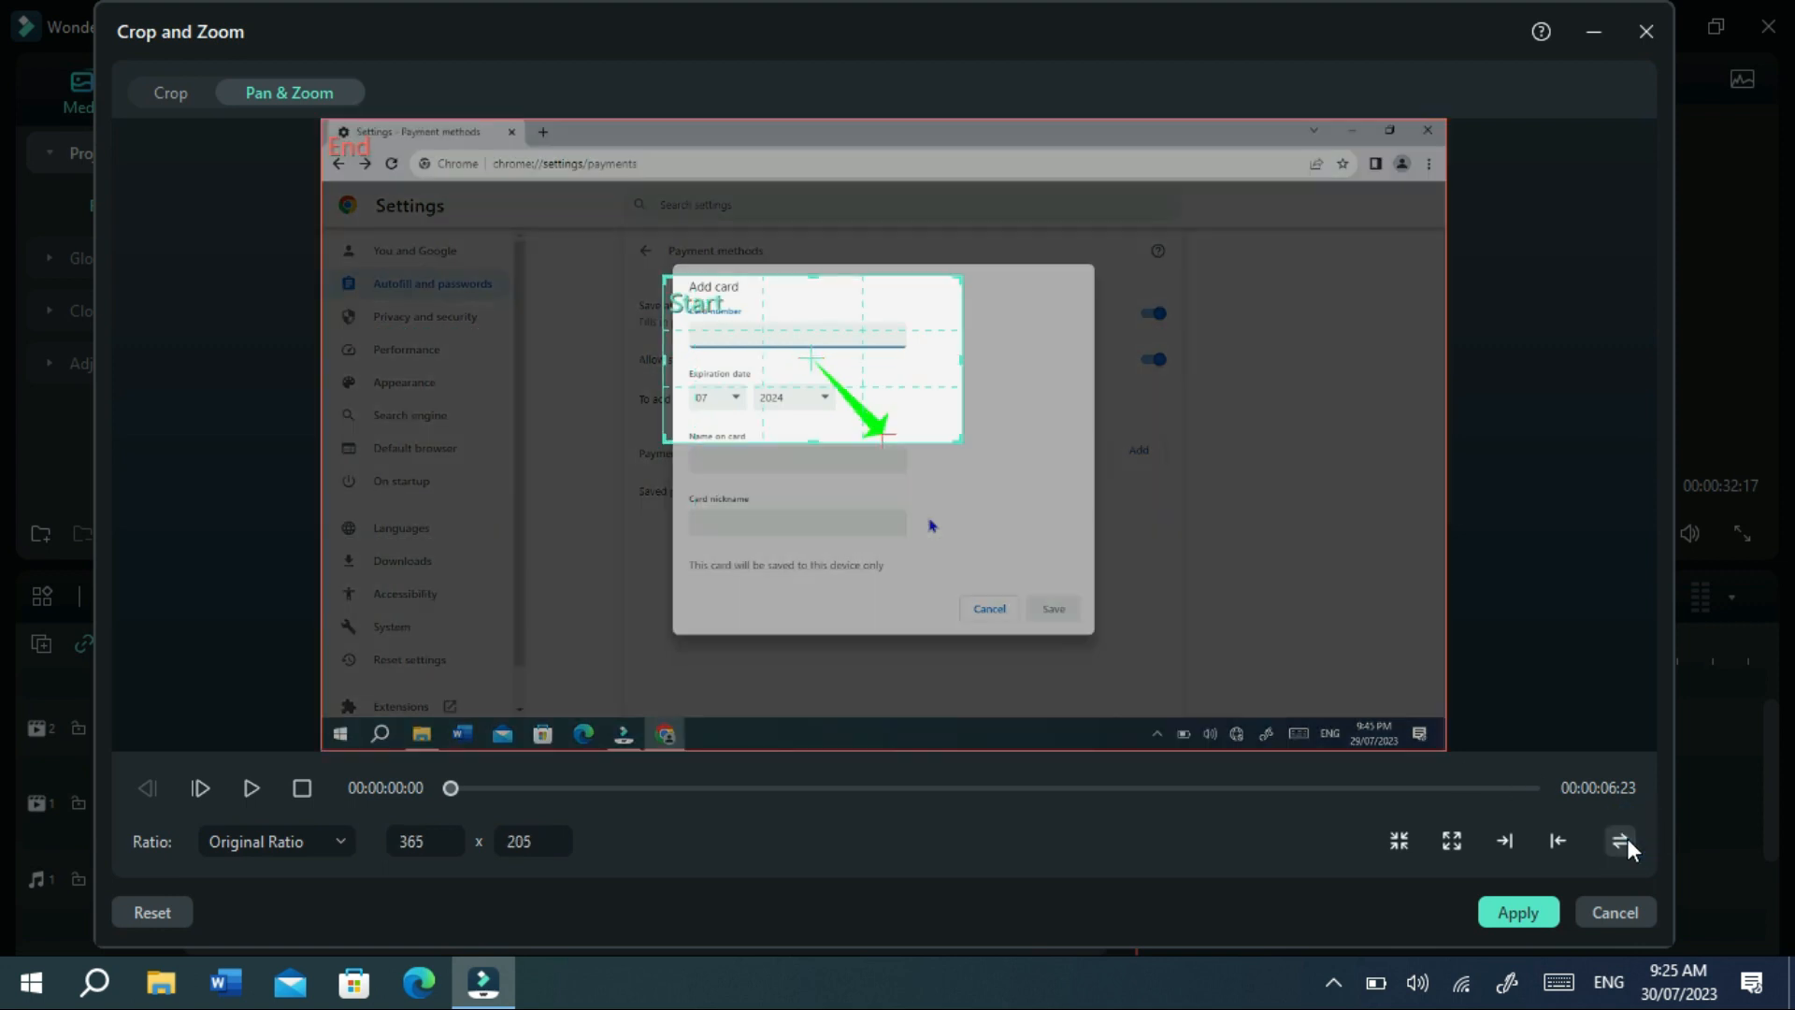
left_click(165, 95)
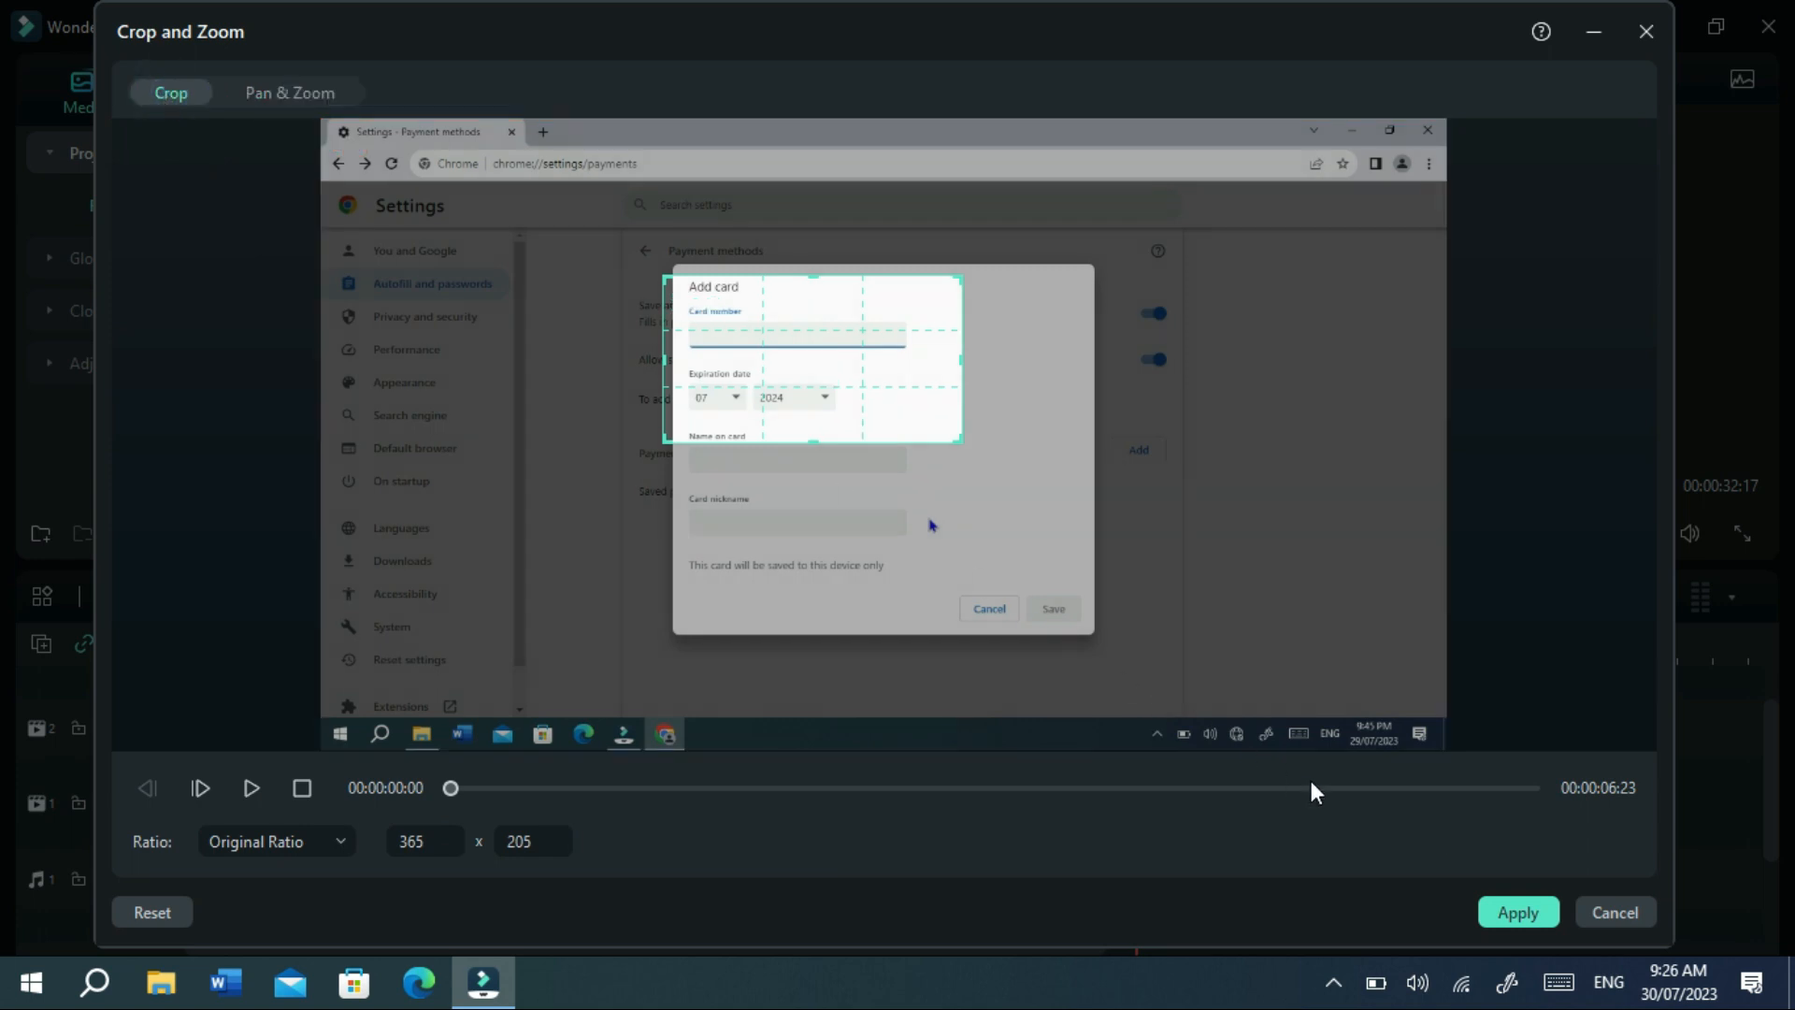
left_click(1516, 913)
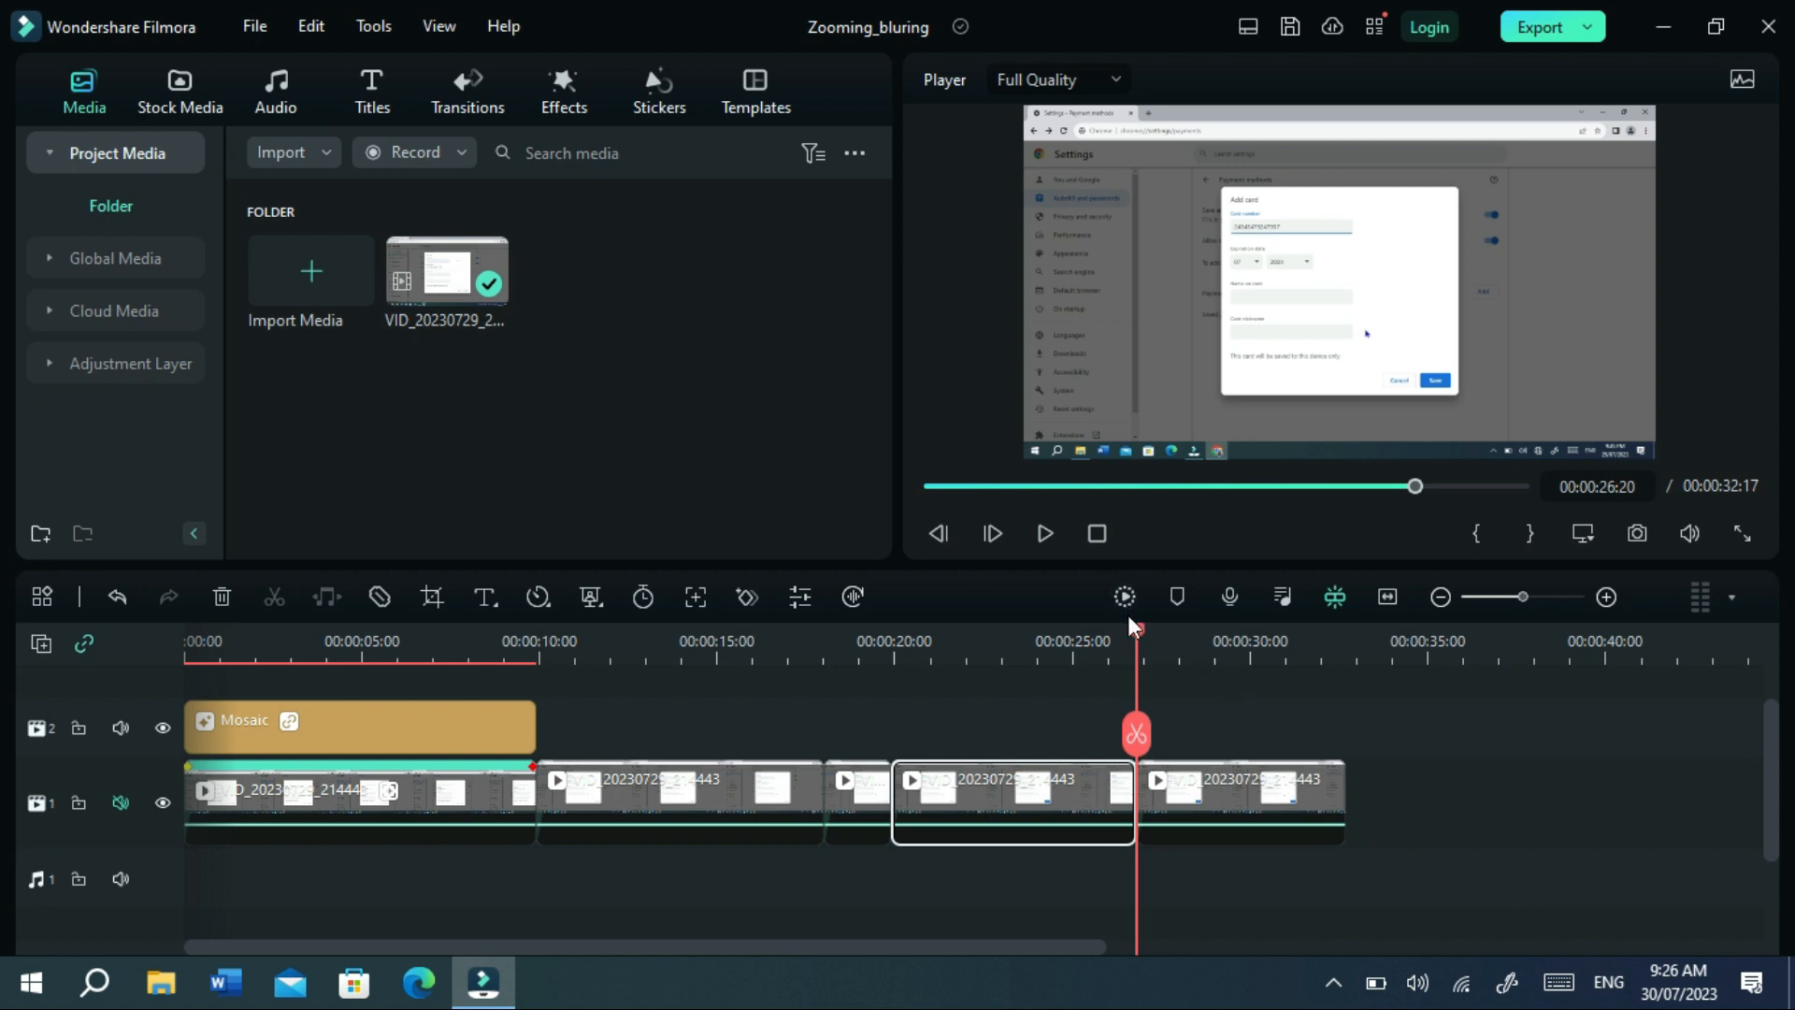
Cut the clip at 00:00:28:09 and select the short piece before the cut.
left_click_drag(1139, 630, 1193, 626)
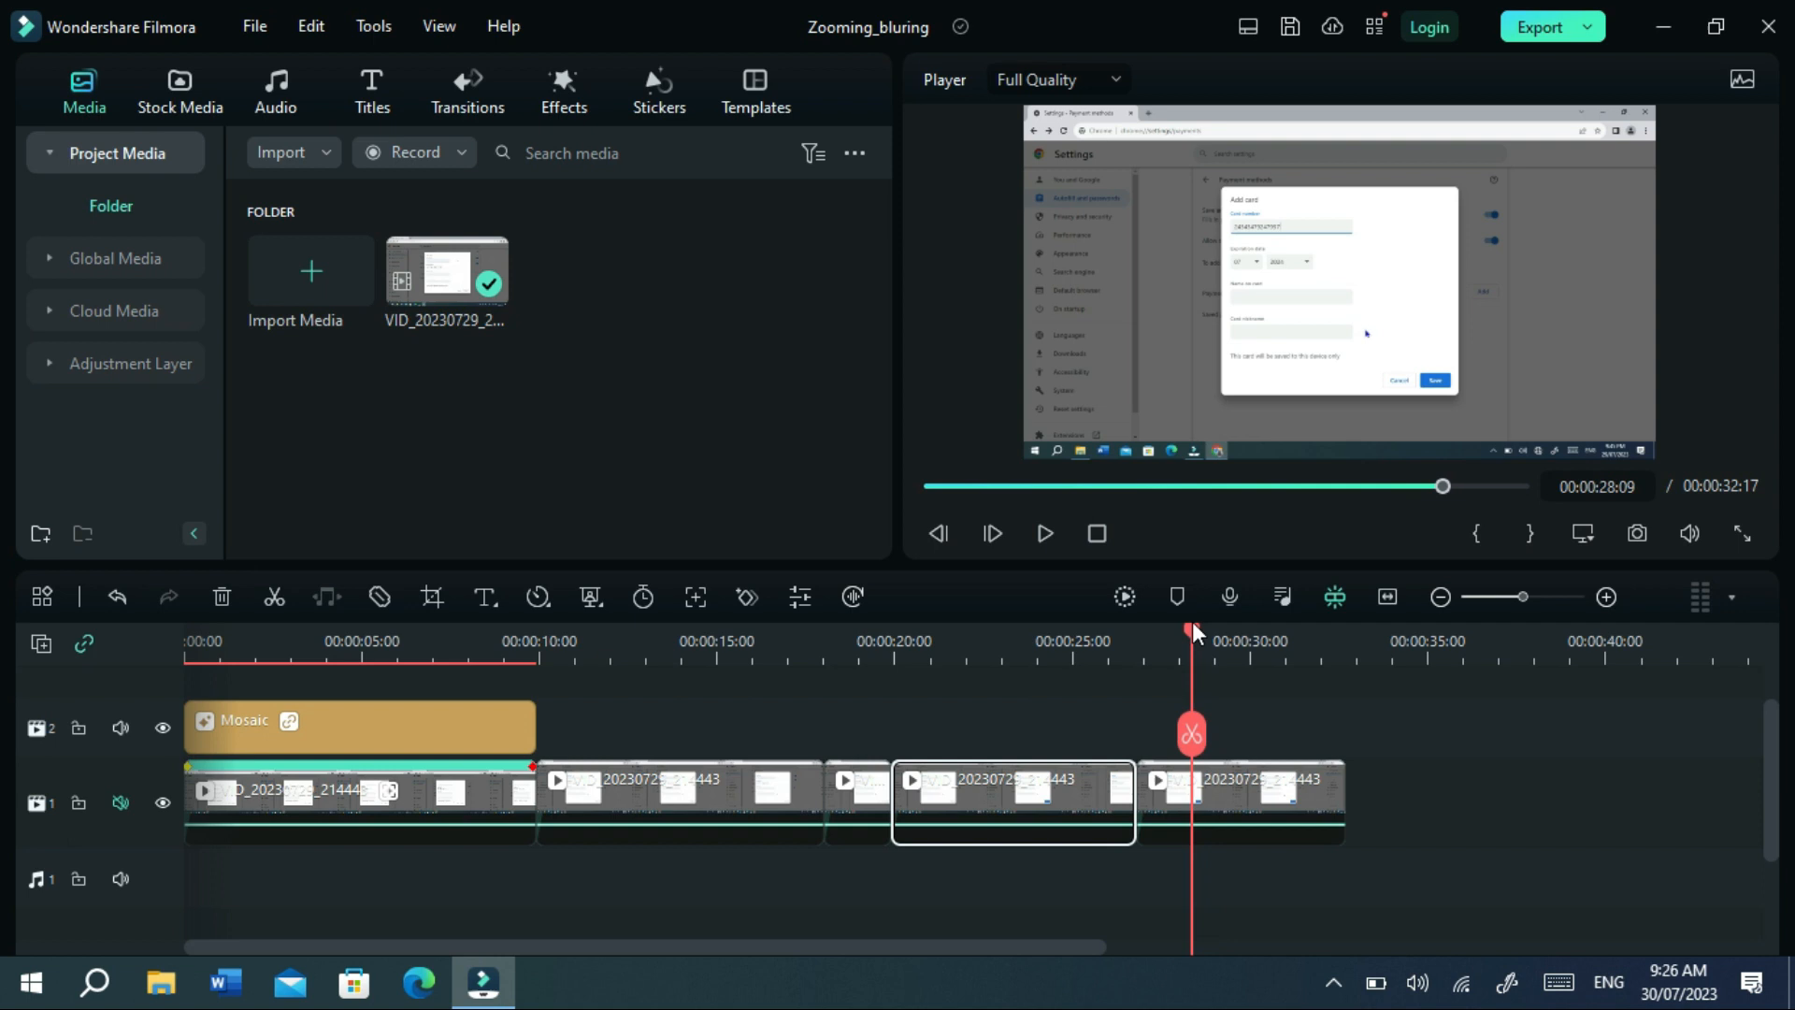
left_click(1190, 735)
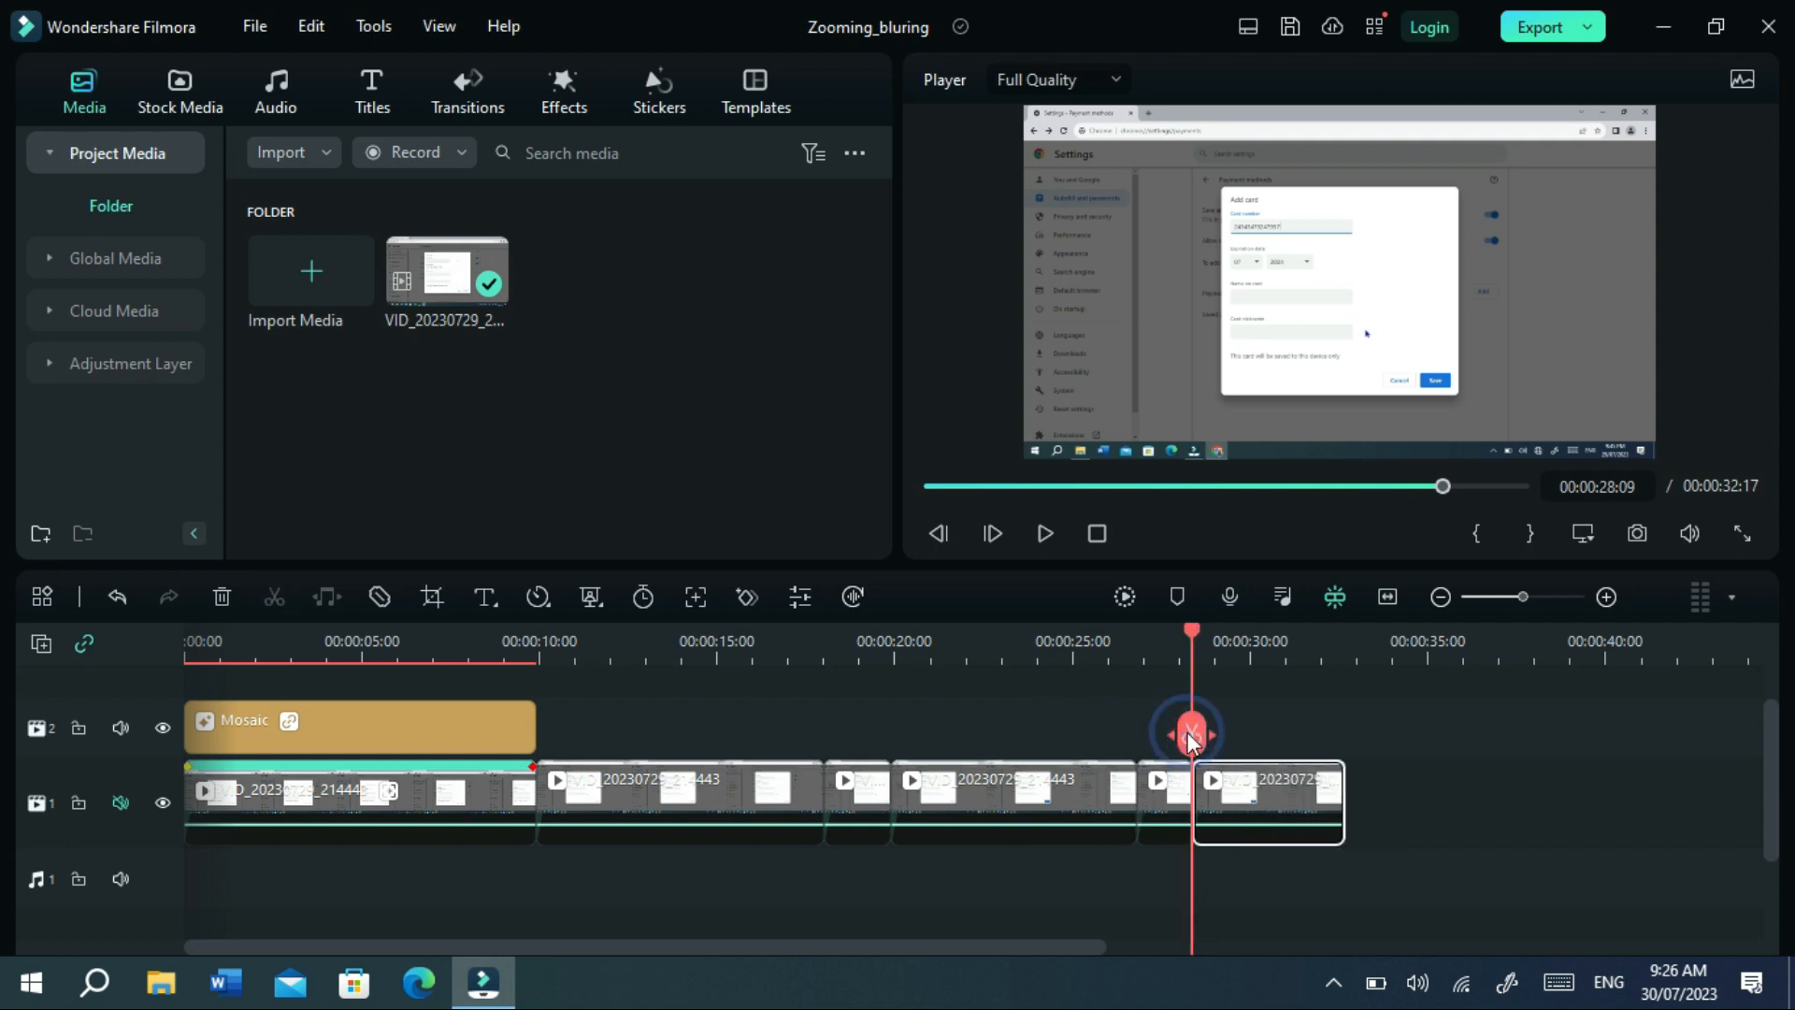
left_click(1168, 785)
Paste the zoom onto the short piece with Start and End swapped so it zooms out.
right_click(1166, 782)
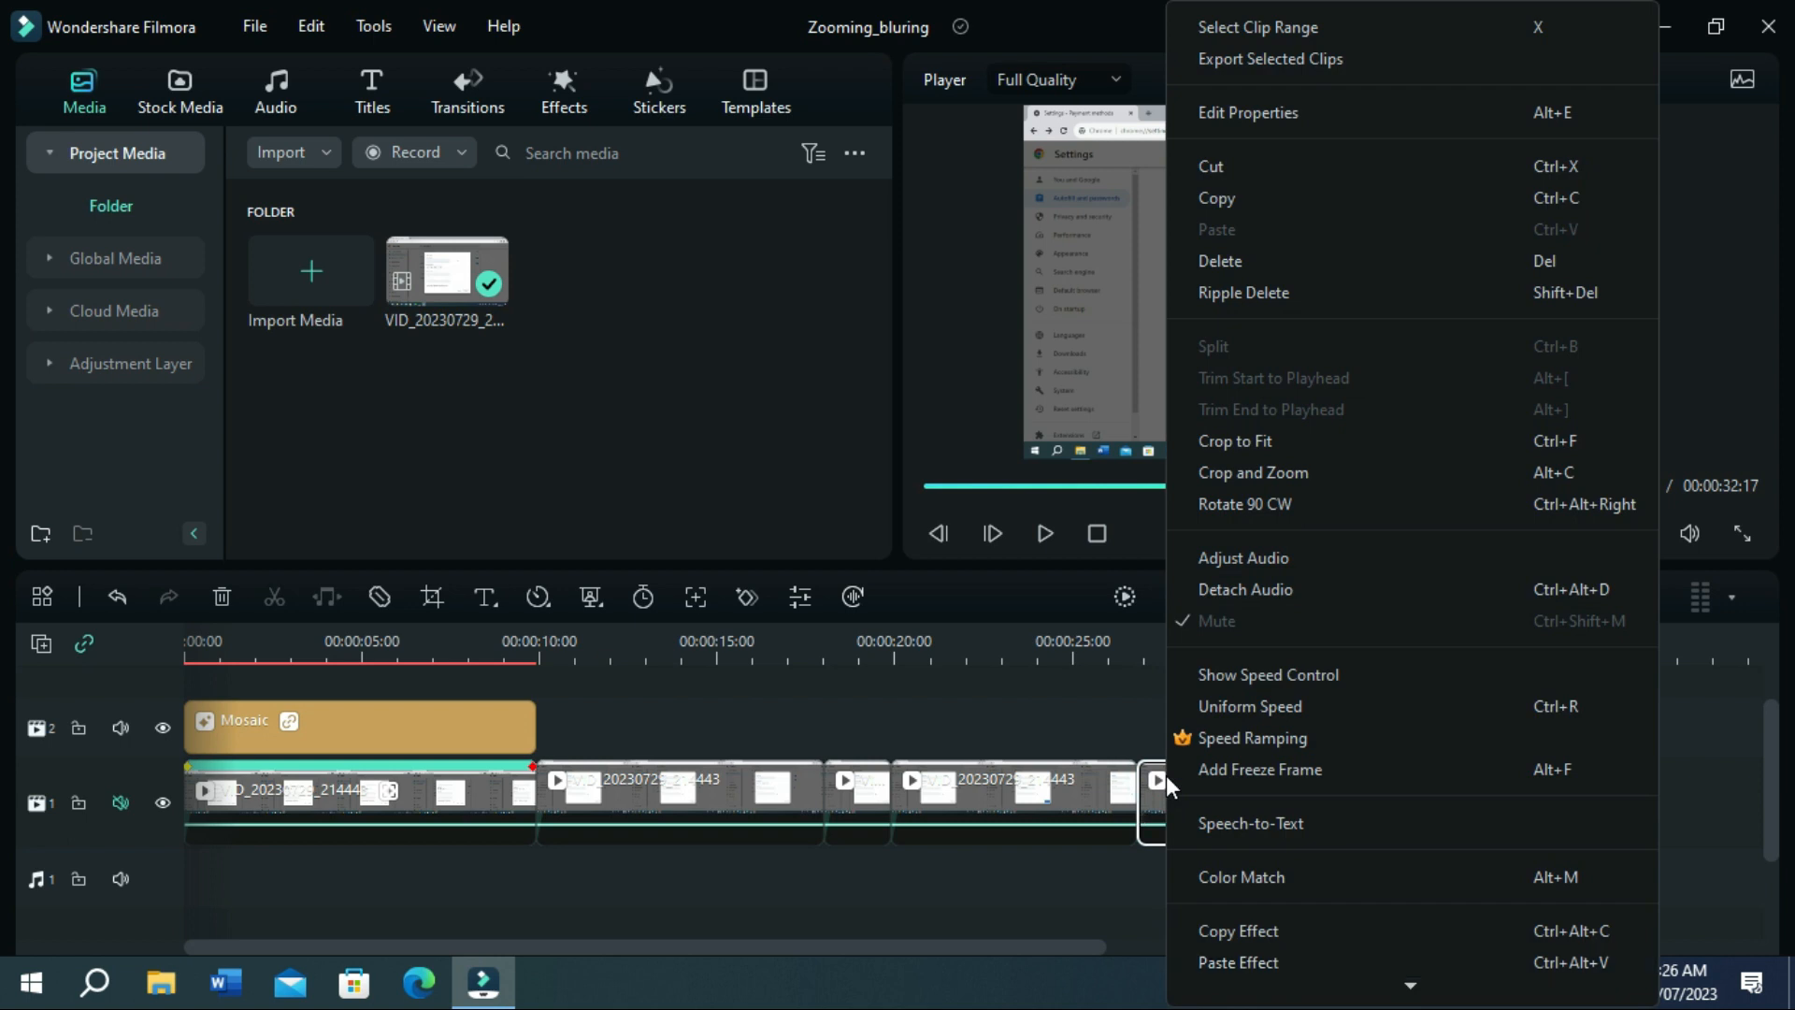
left_click(1225, 961)
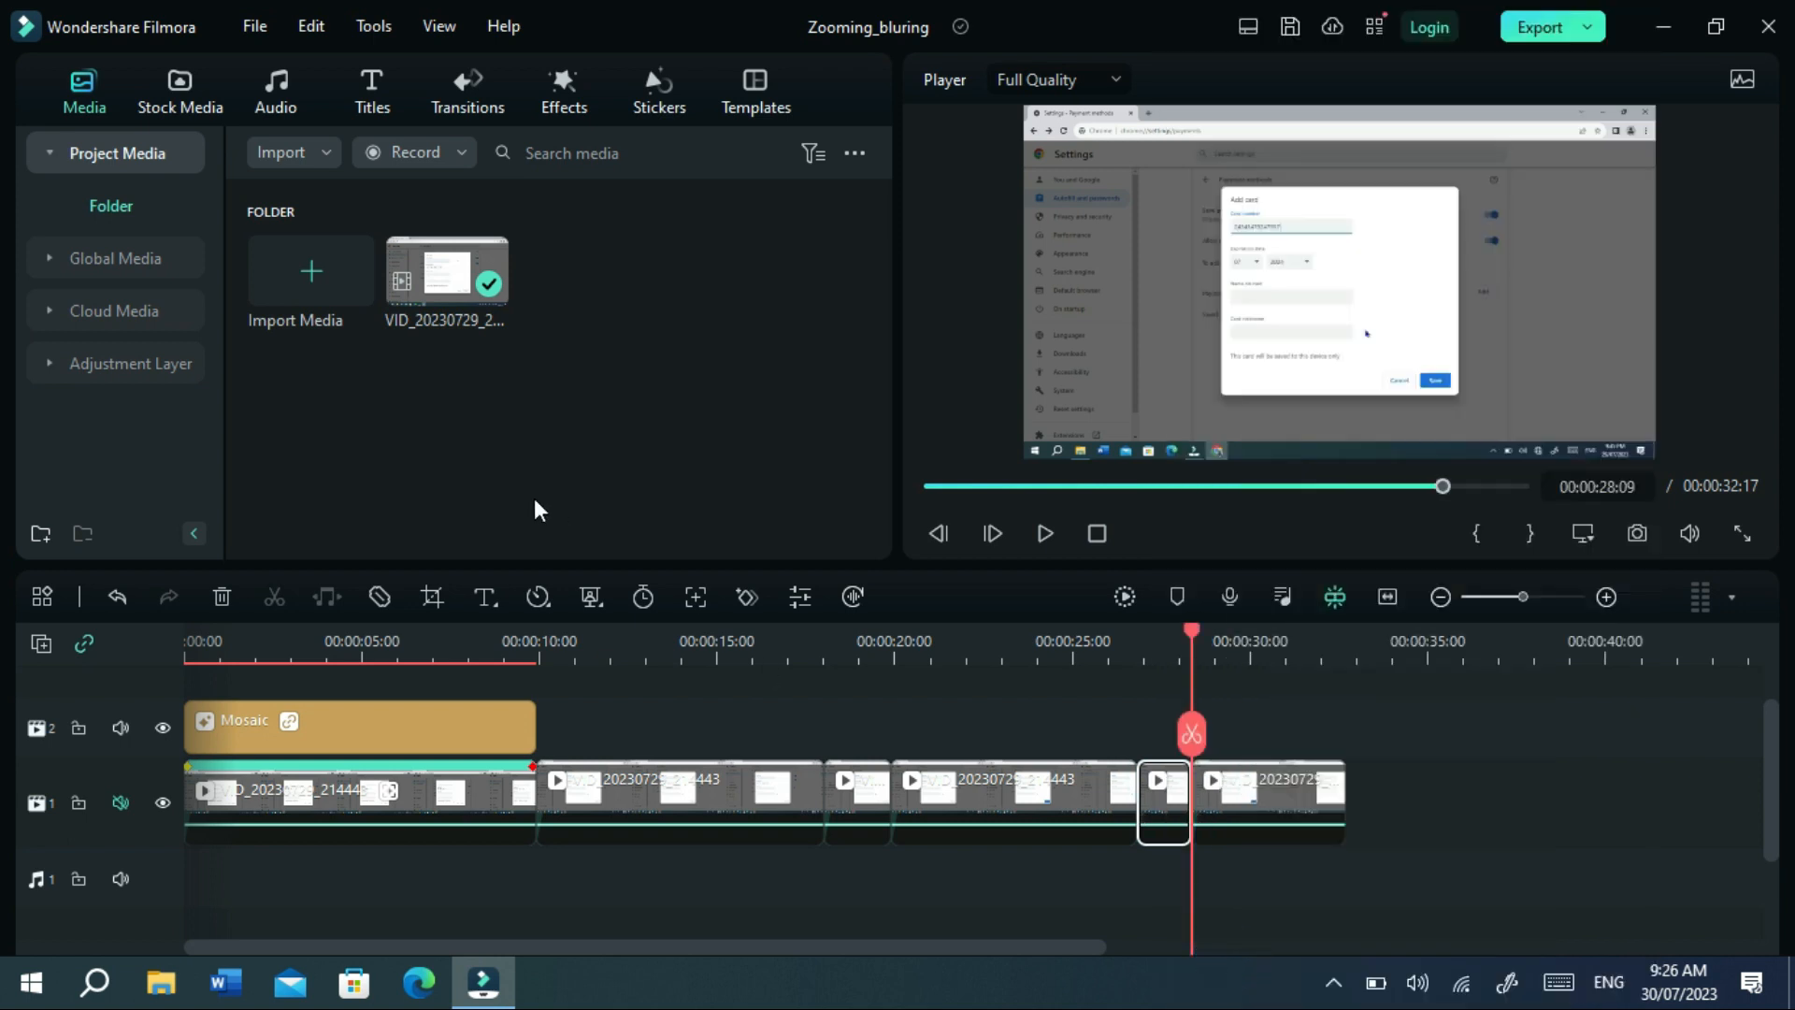
left_click(433, 595)
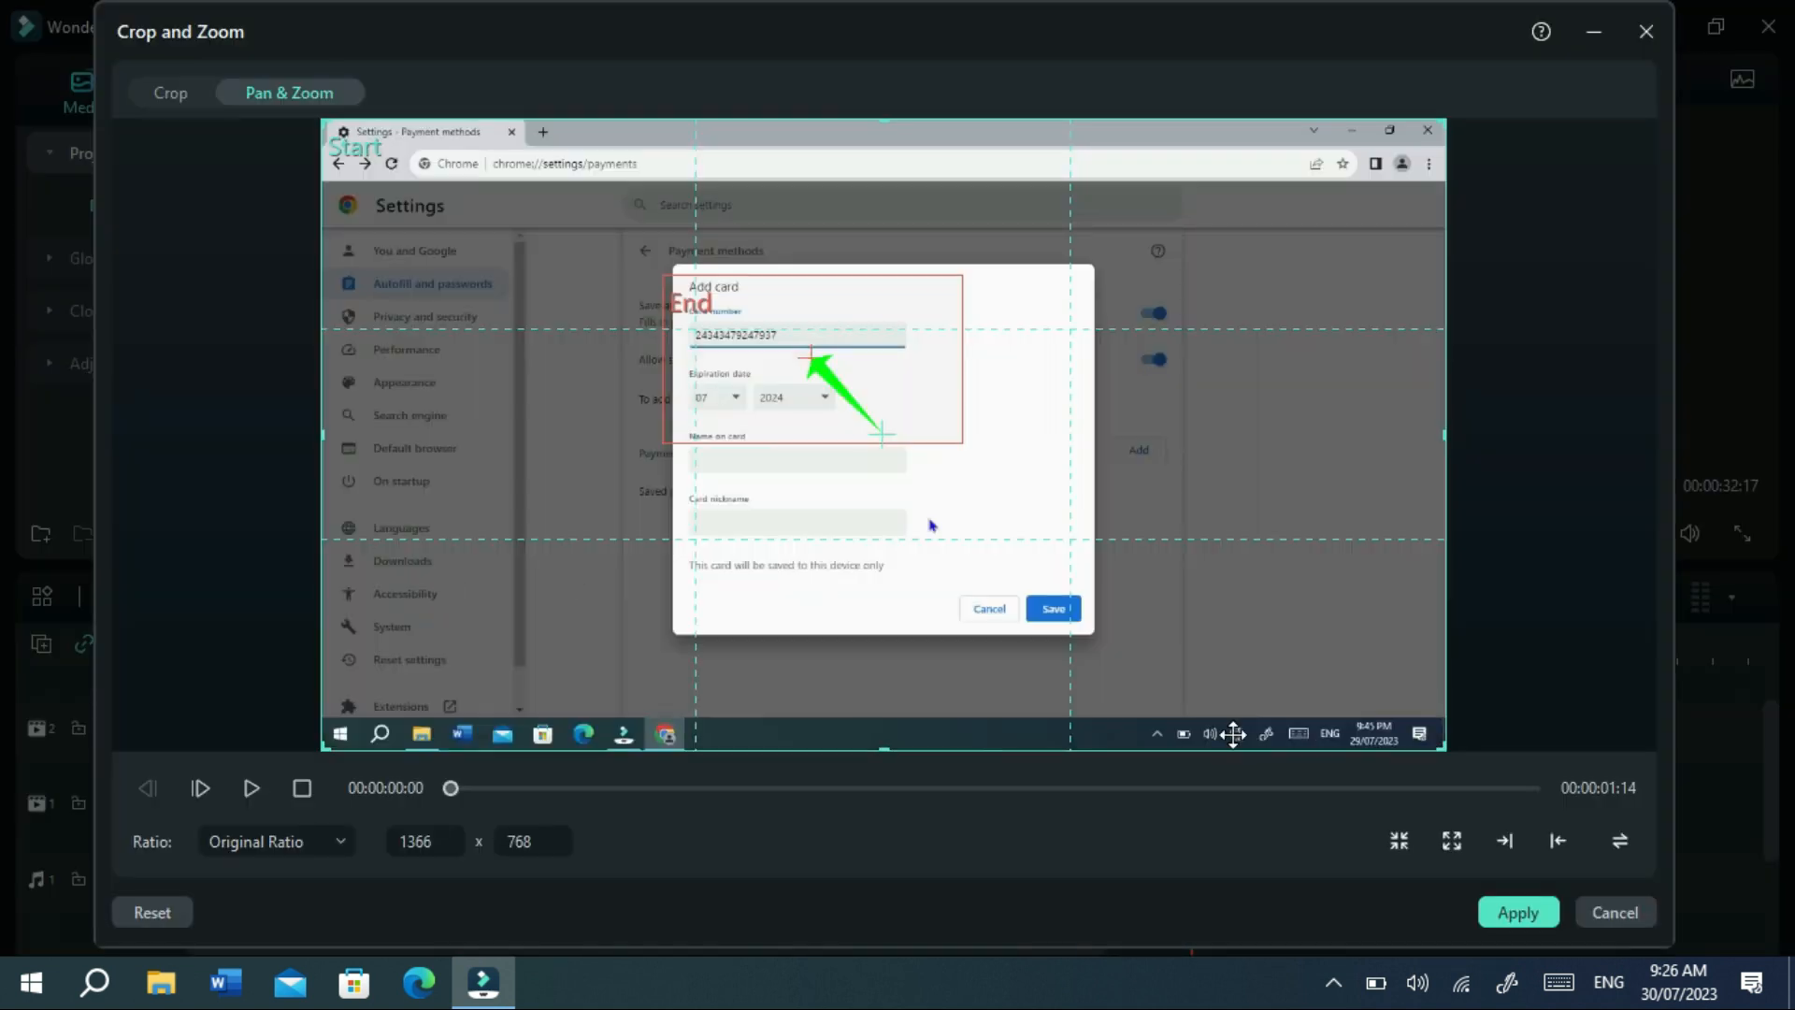
left_click(1618, 839)
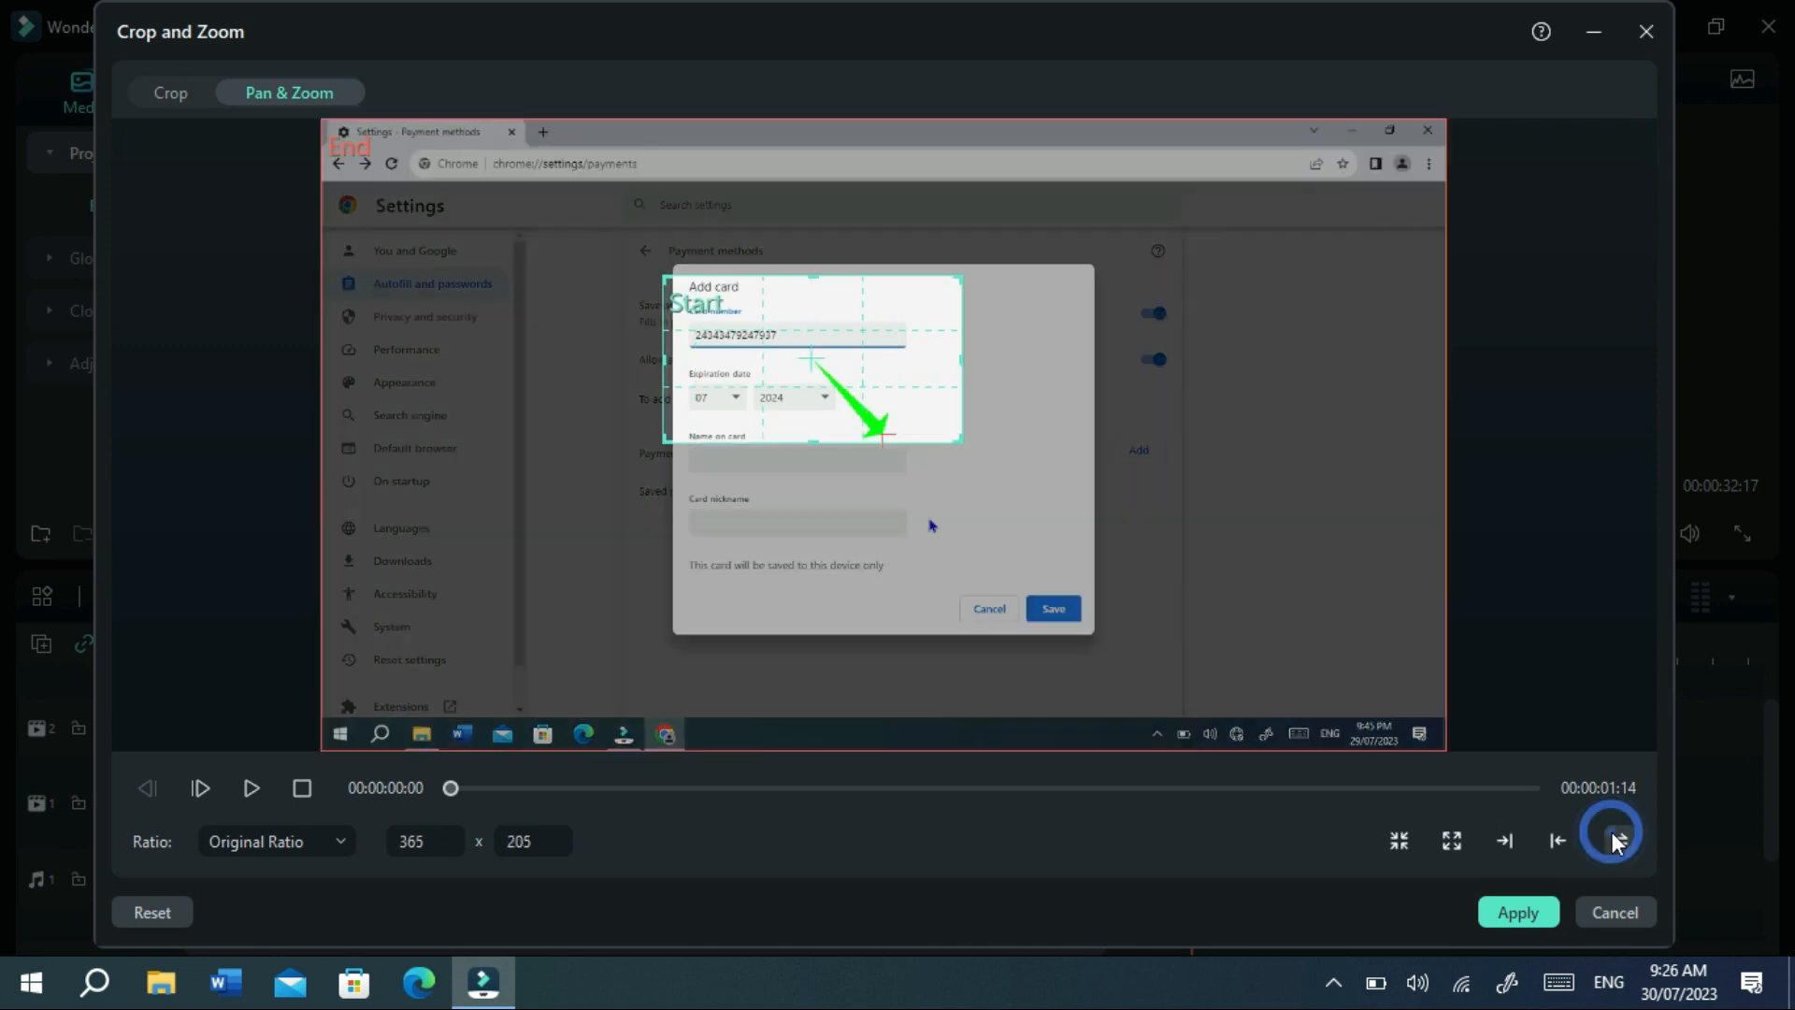
left_click(1513, 913)
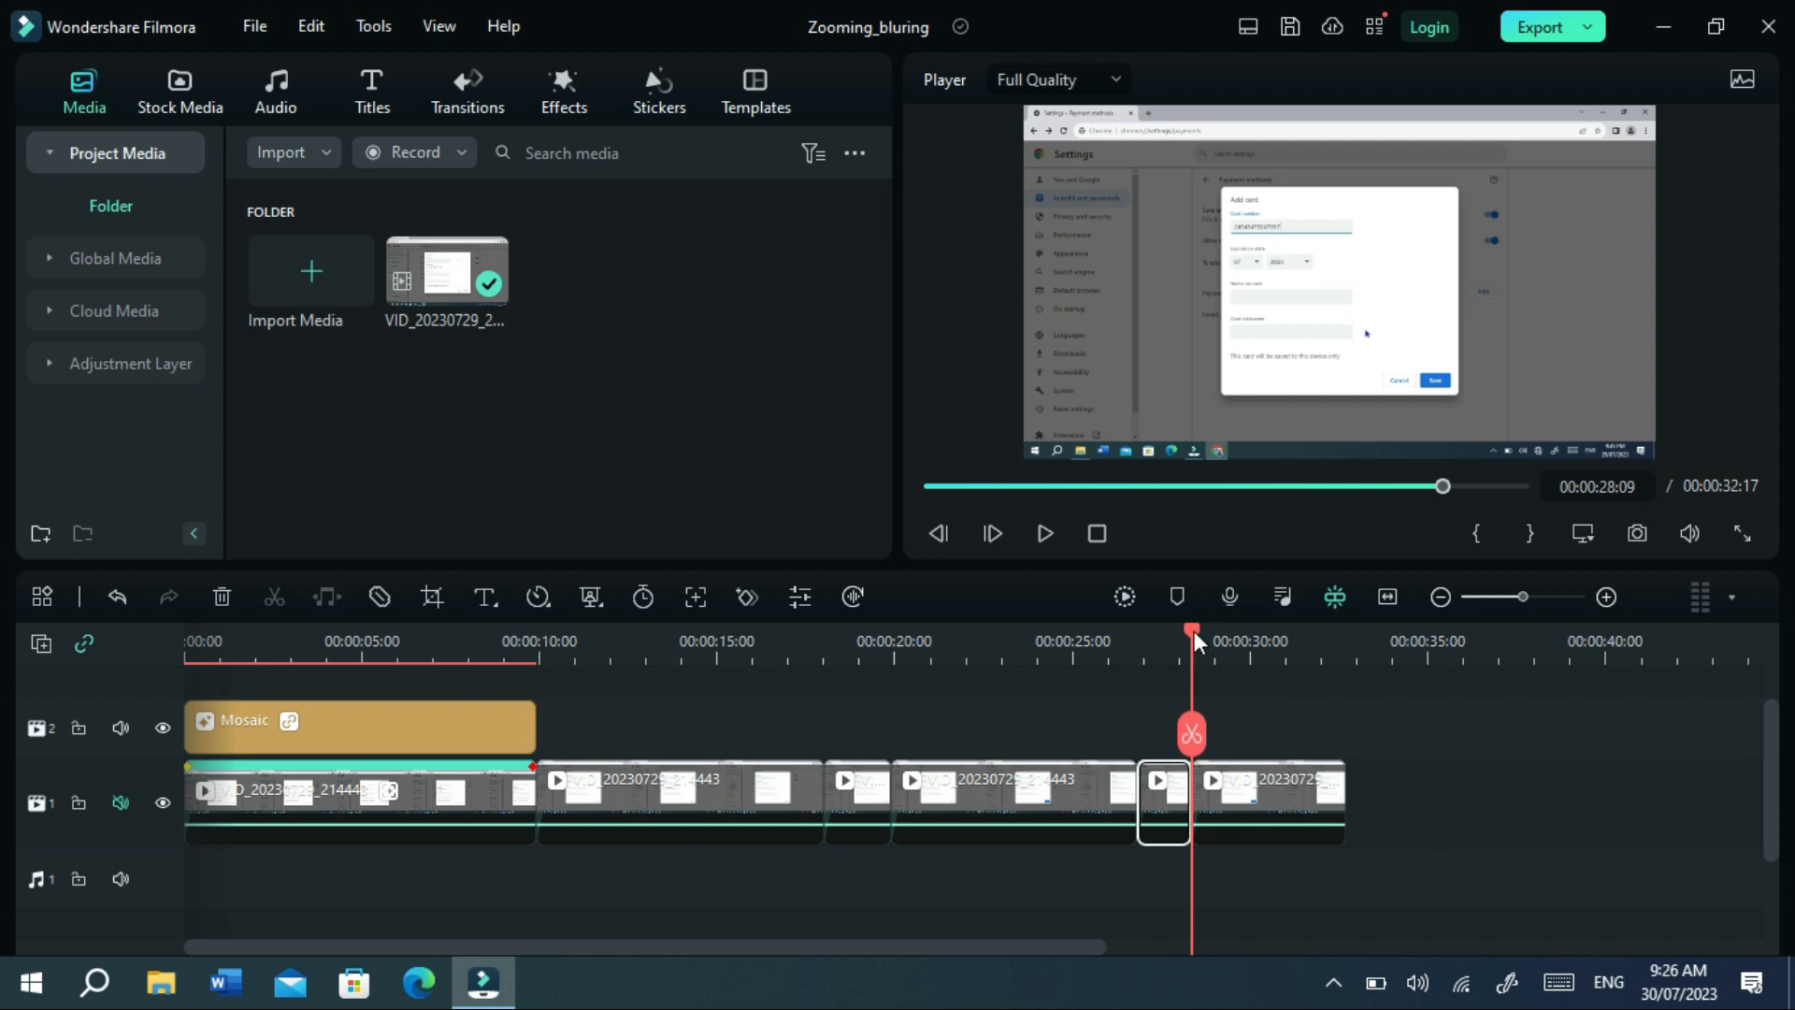
left_click_drag(1193, 631, 810, 630)
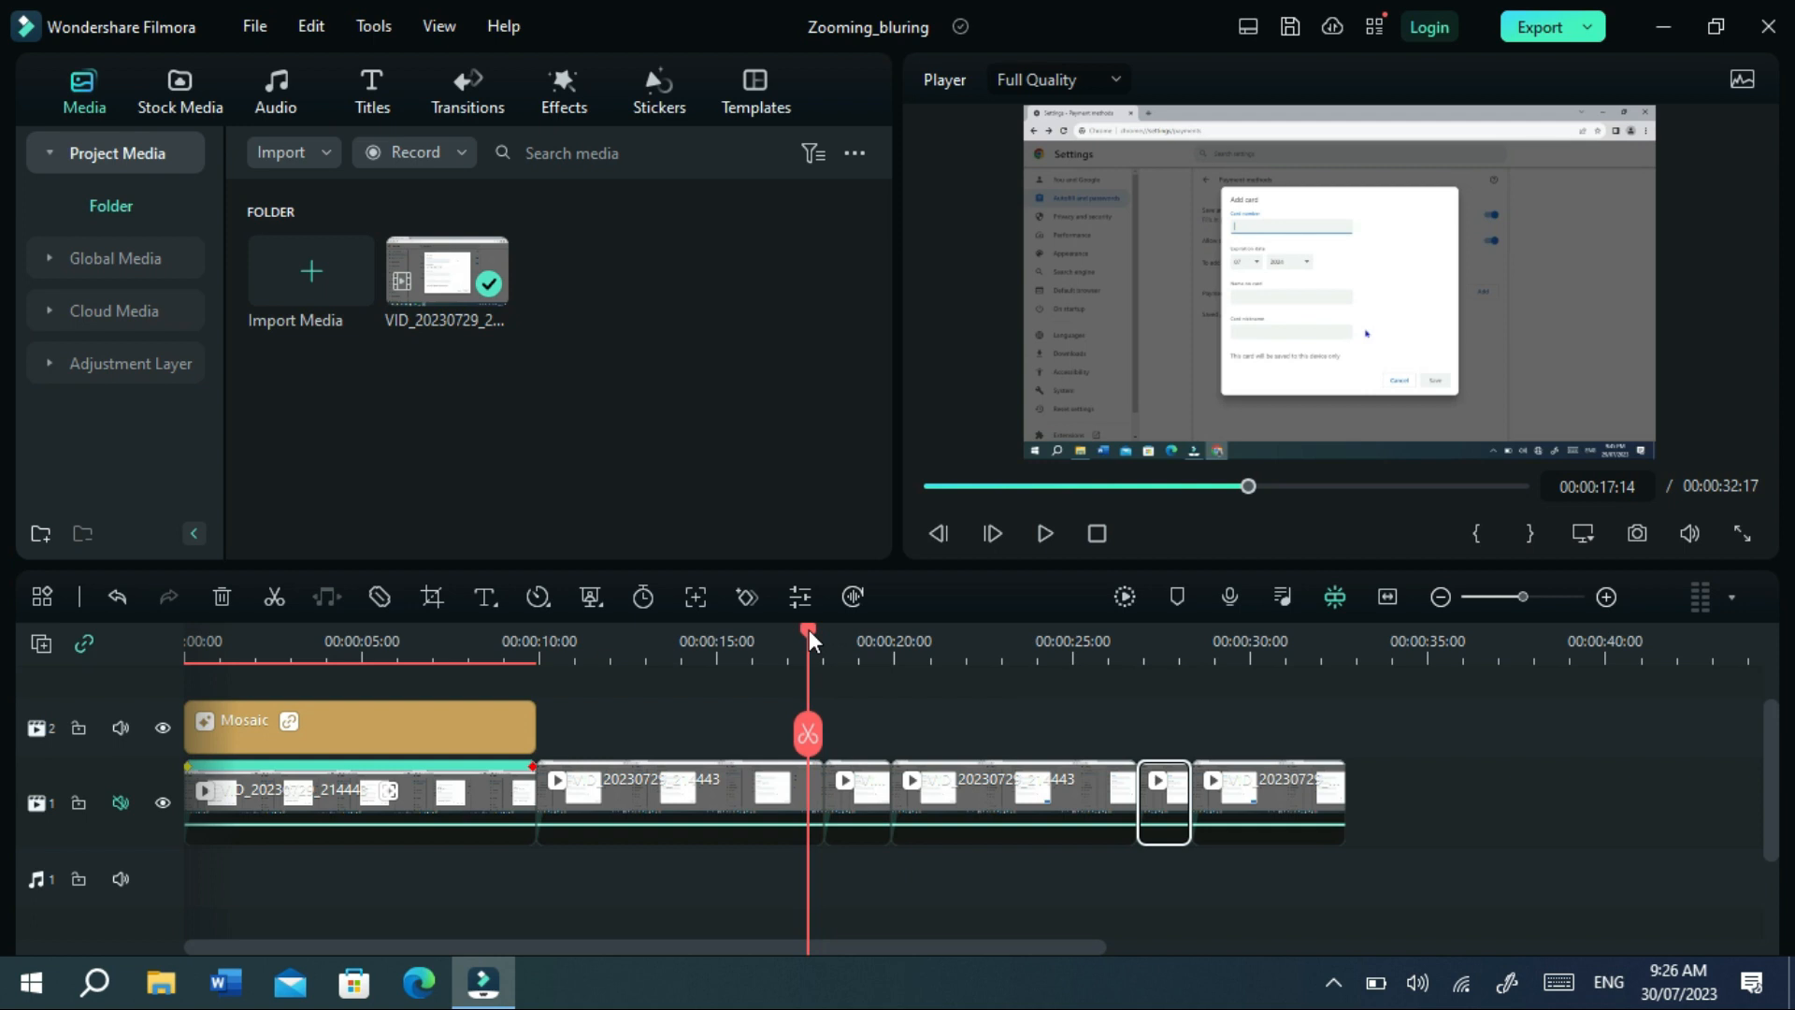
left_click(1044, 533)
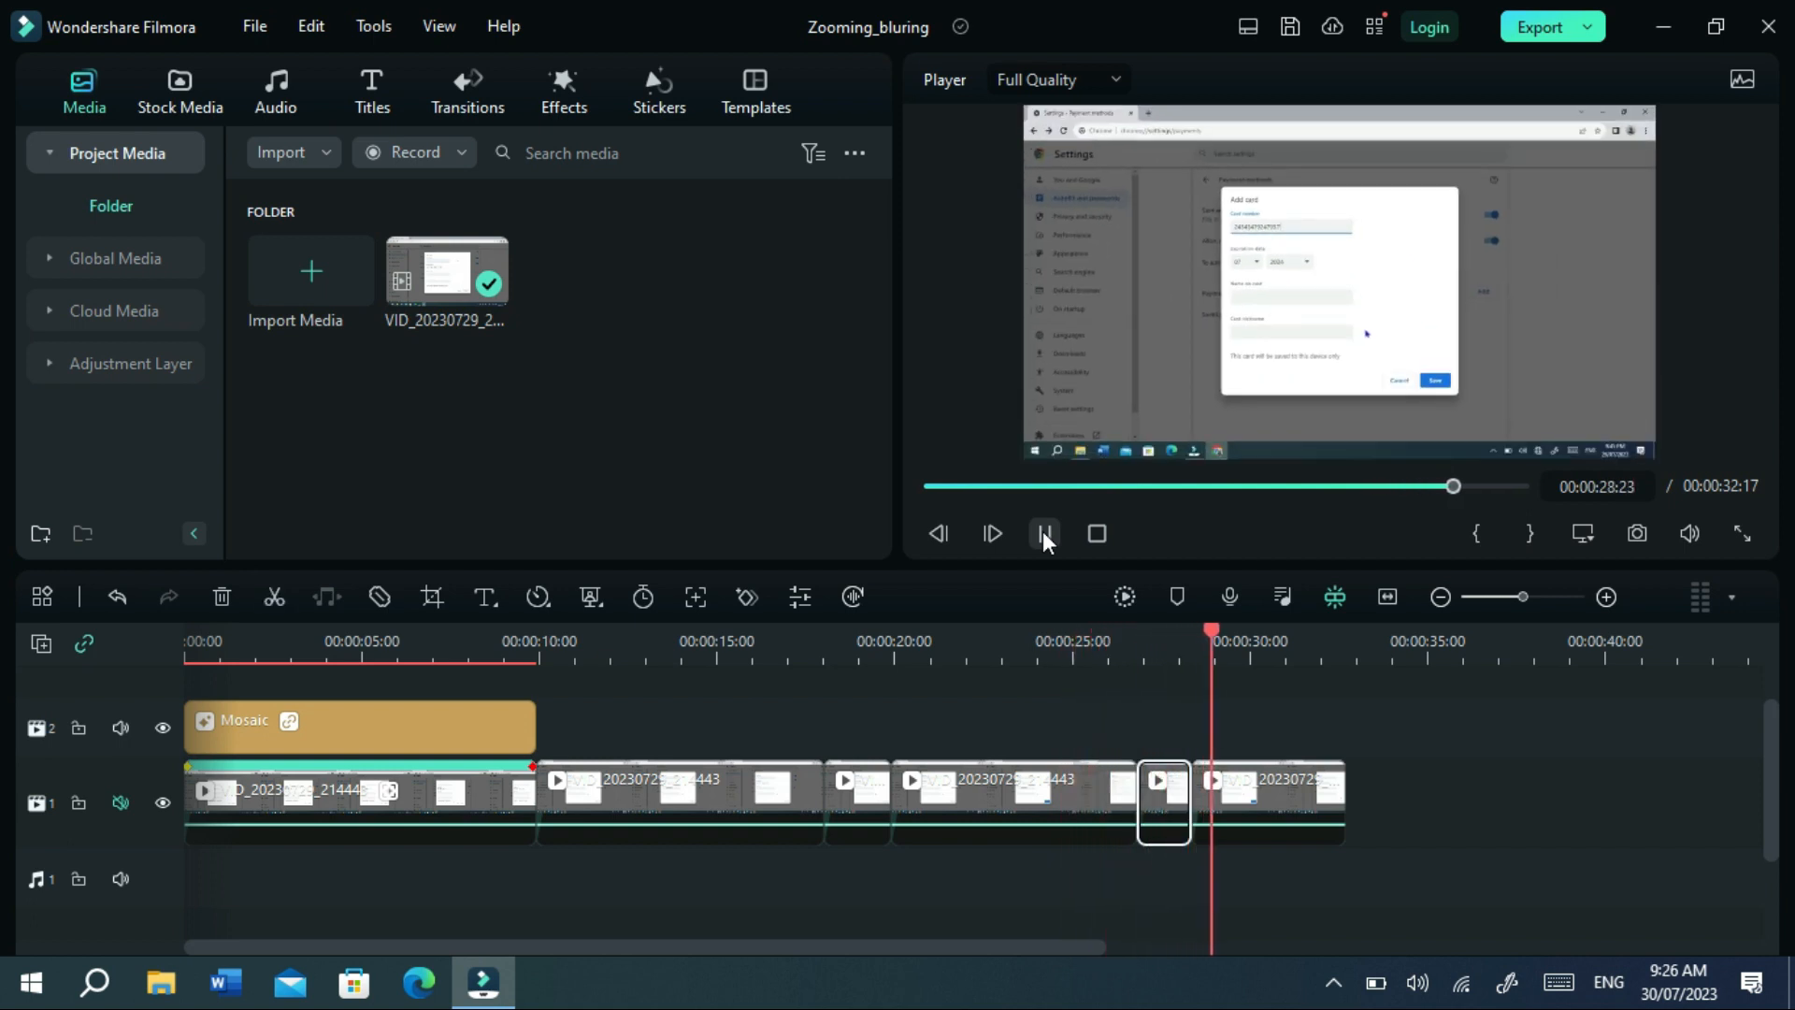
left_click(1044, 534)
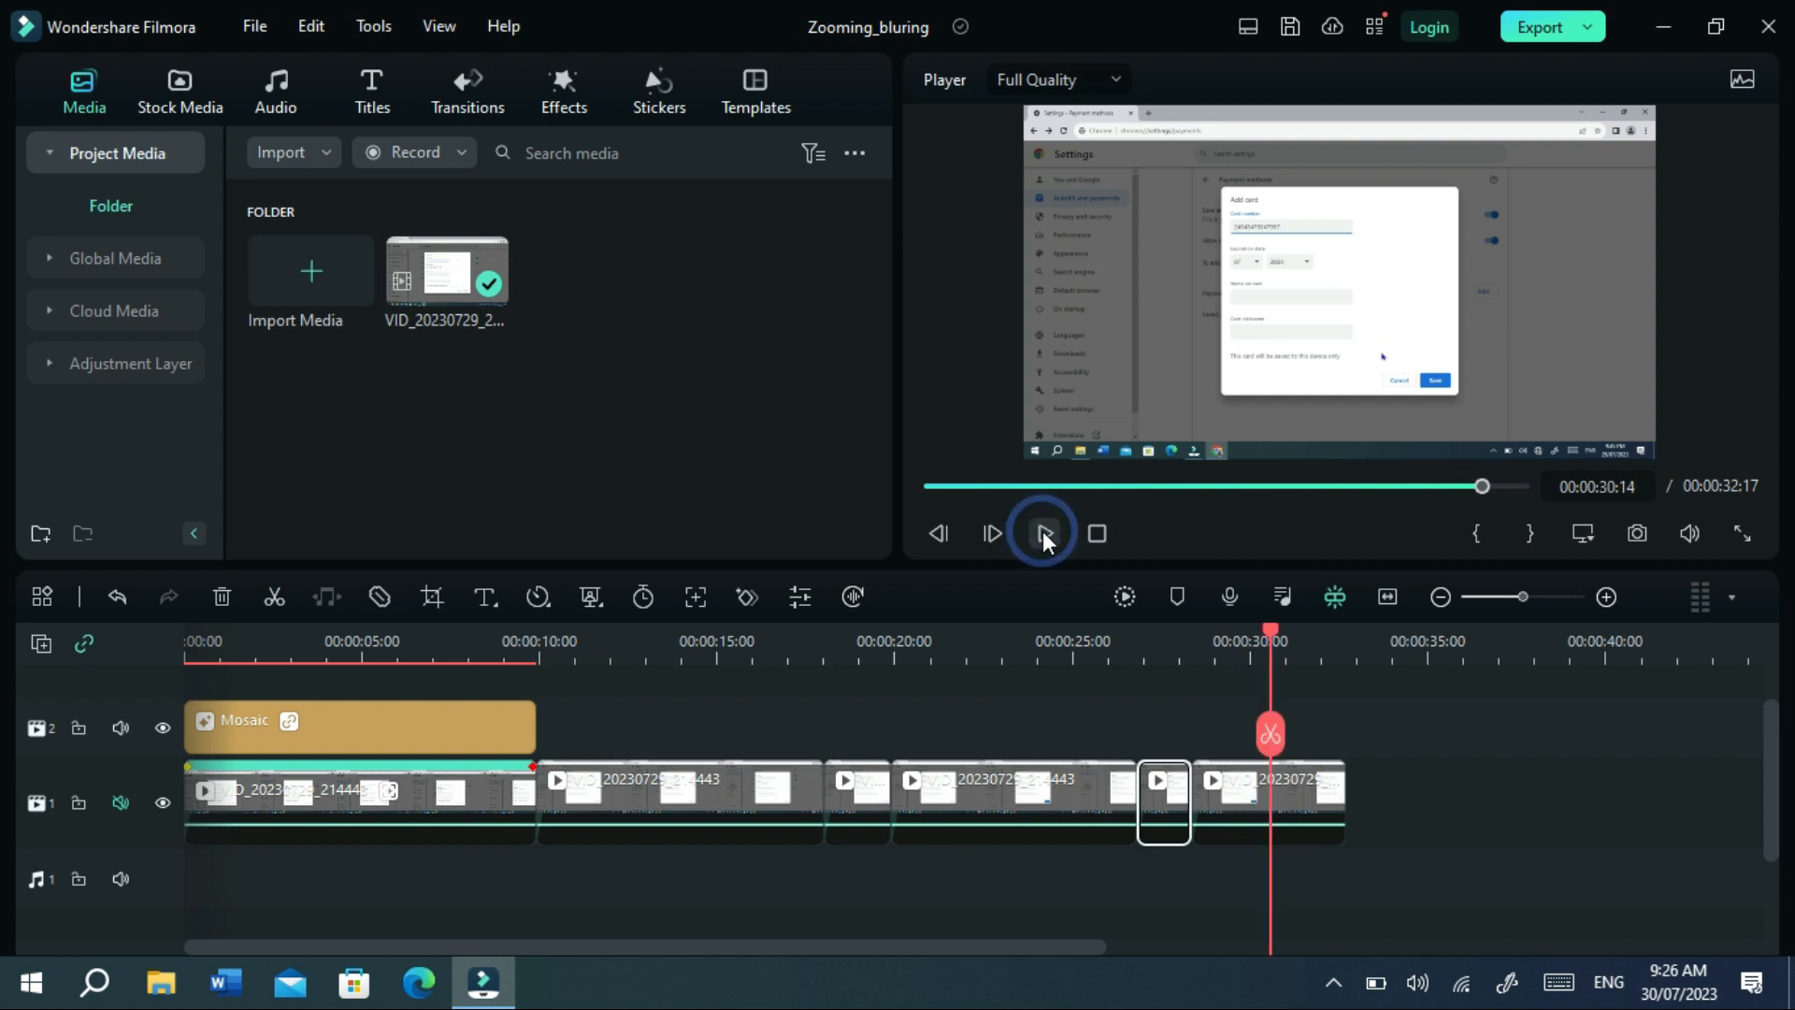